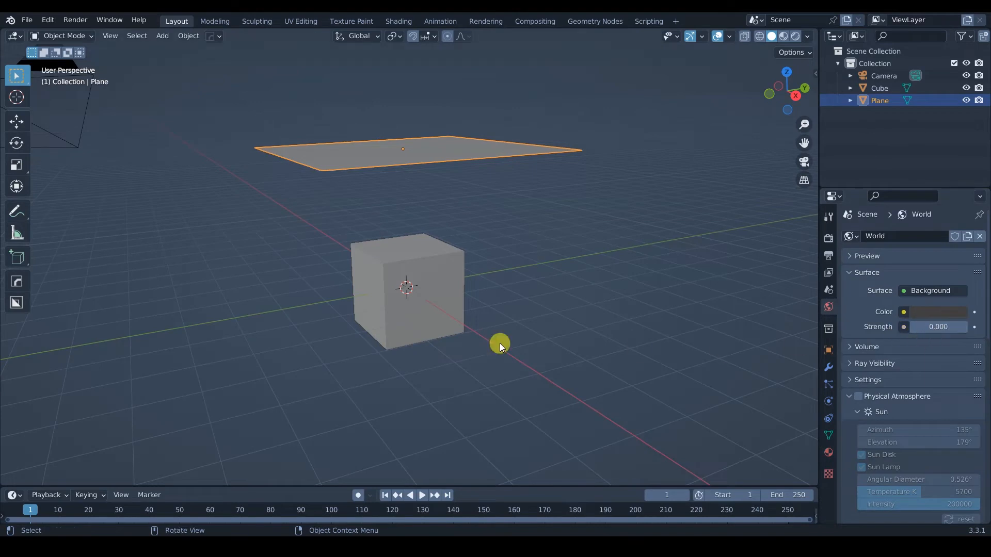
- Preview the cube lit by the plane above it in Rendered viewport shading
mouse_move(418, 336)
middle_mouse_down()
mouse_move(428, 338)
mouse_move(416, 354)
middle_mouse_up()
middle_click_drag(407, 287, 406, 338)
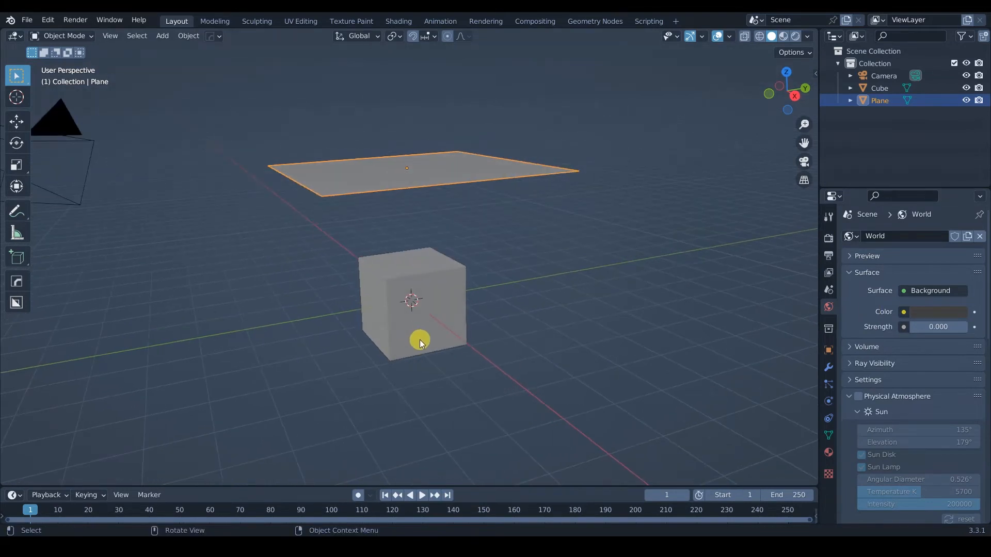
key("z")
left_click(409, 269)
middle_click_drag(410, 323, 435, 319)
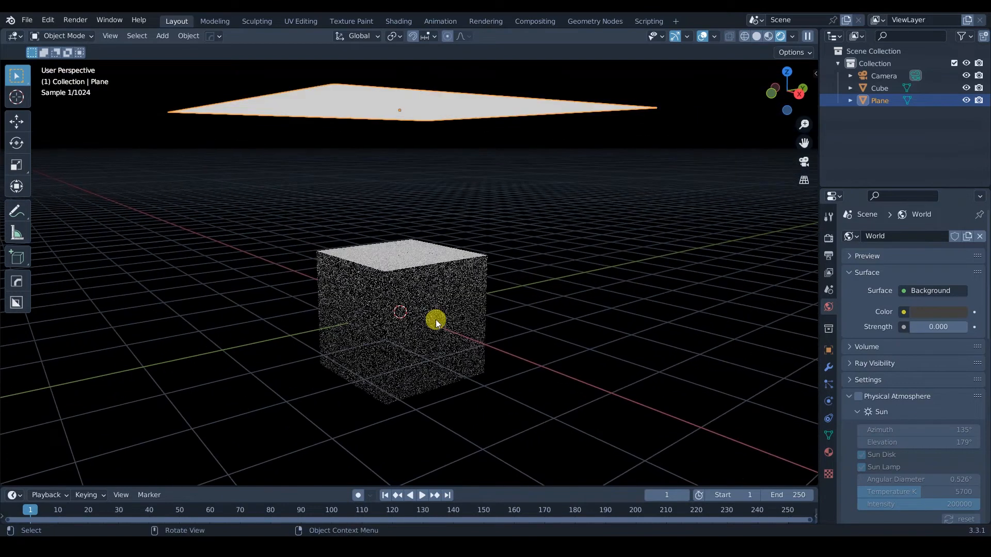
- Return the viewport to Solid shading and select the cube
key("z")
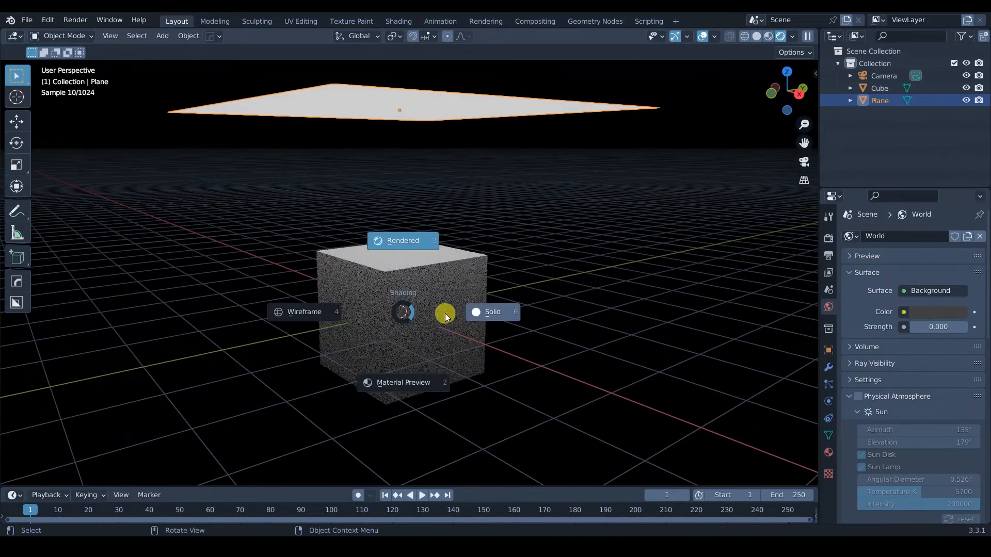
left_click(447, 317)
left_click(444, 312)
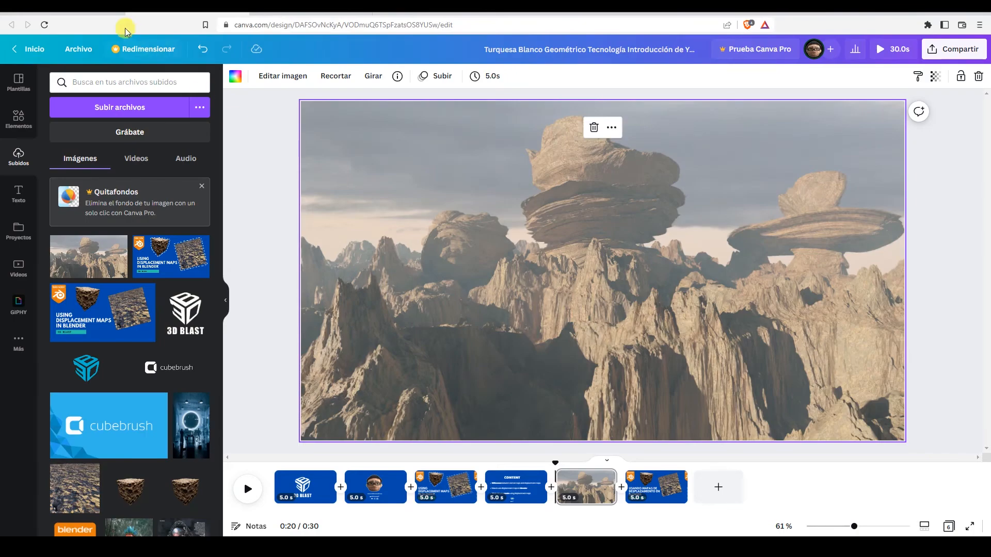
- Switch to the Poly Haven site in the web browser and open its Textures library
left_click(82, 10)
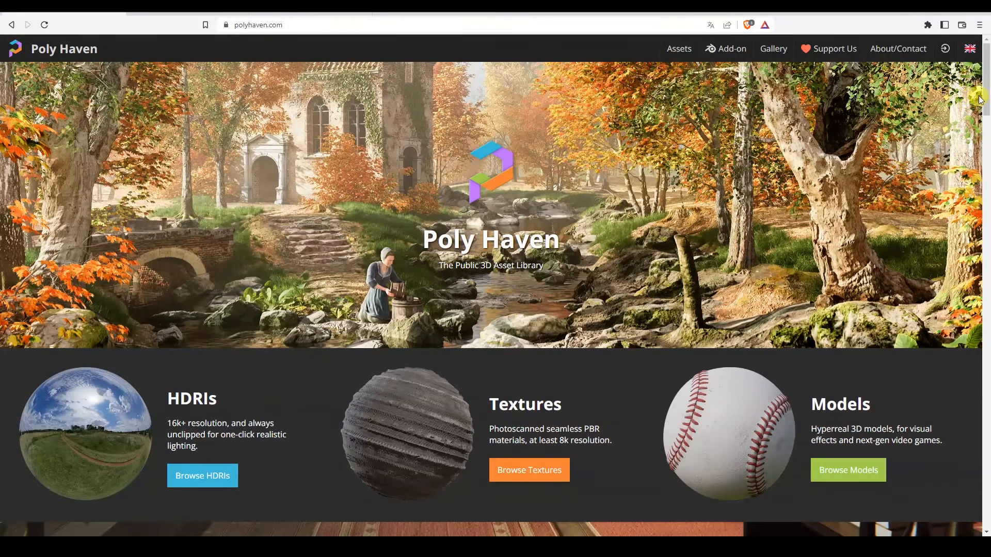
mouse_move(987, 98)
left_mouse_down()
mouse_move(987, 119)
mouse_move(982, 98)
left_mouse_up()
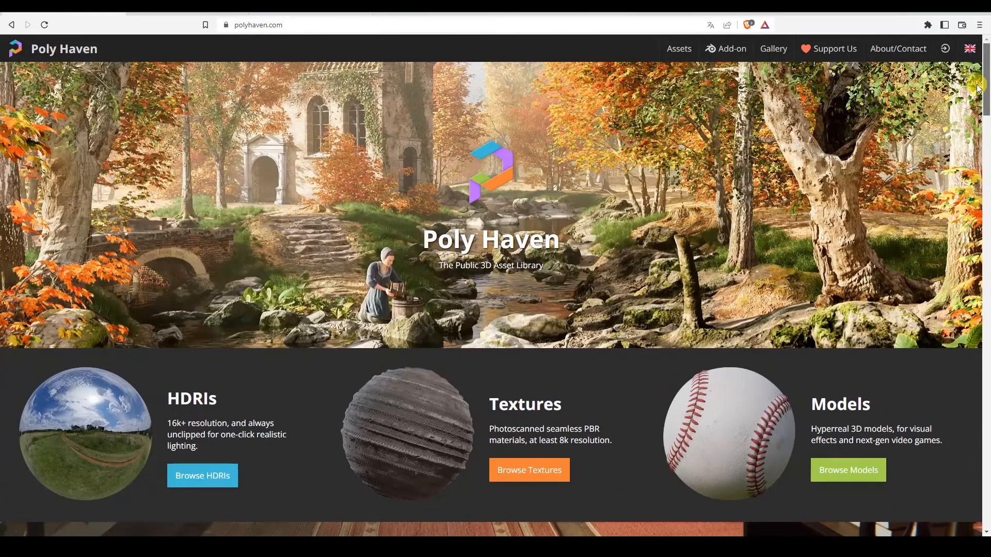
scroll(542, 408, "down", 1)
left_click(544, 402)
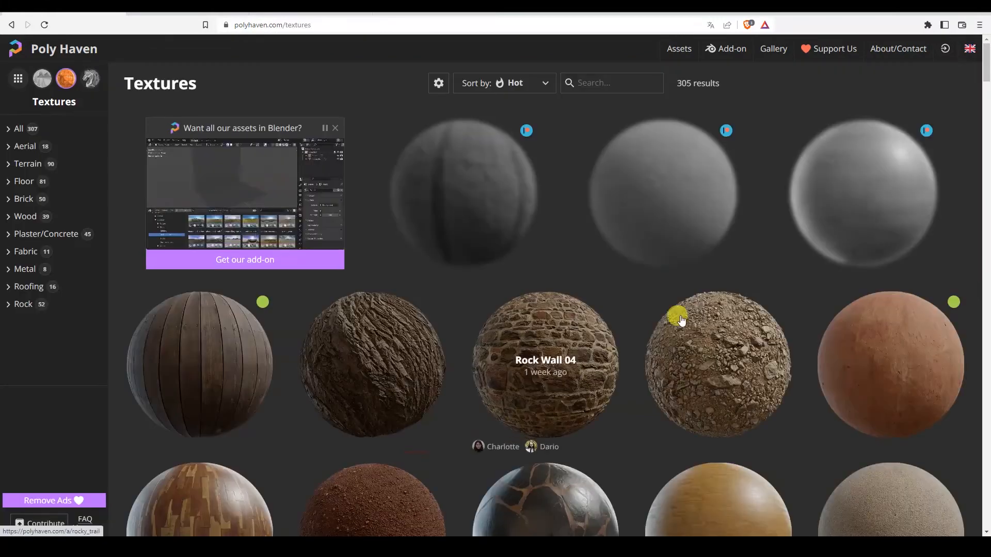
- Browse the textures, open the Rock Boulder Cracked page and check which download resolutions it offers
left_click_drag(984, 68, 973, 202)
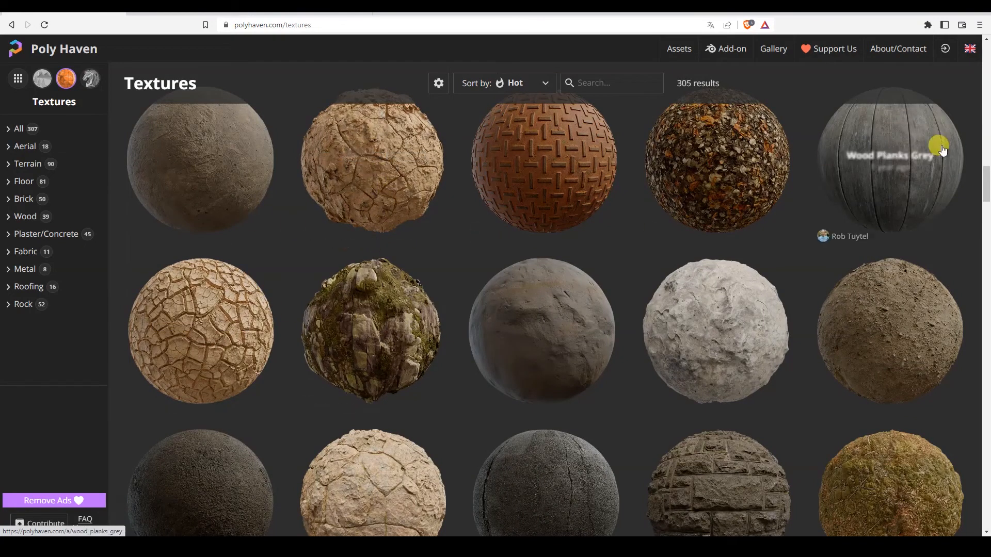
left_click_drag(987, 183, 974, 173)
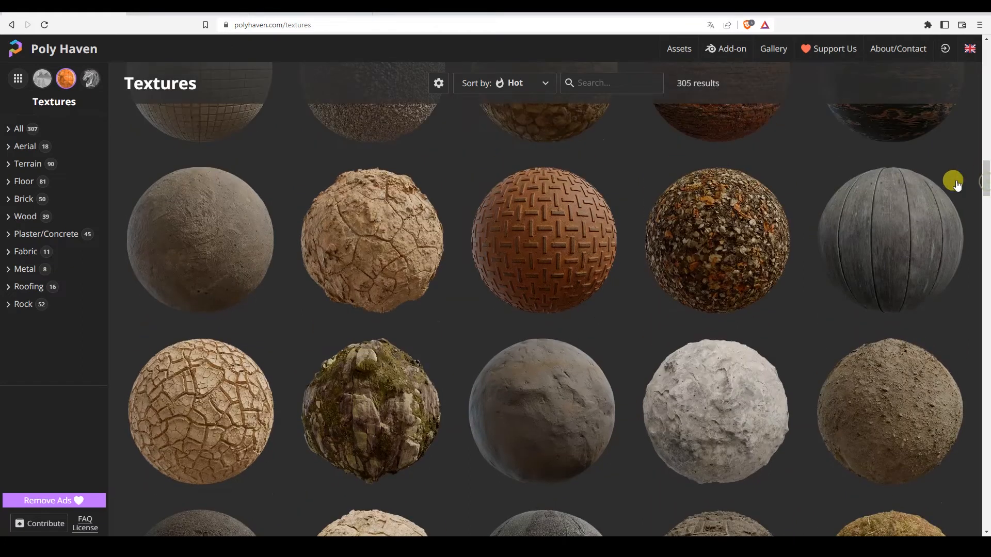
left_click(394, 272)
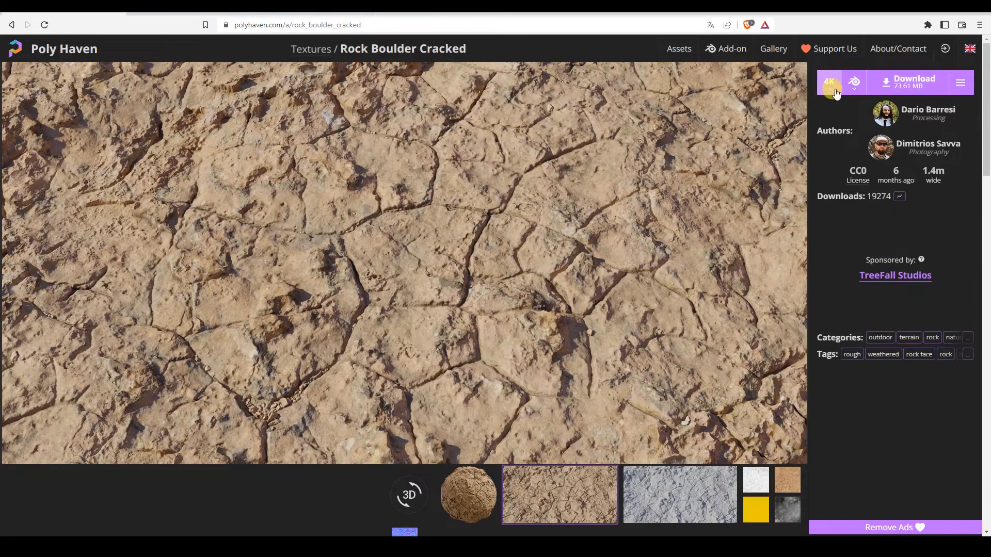
left_click(829, 90)
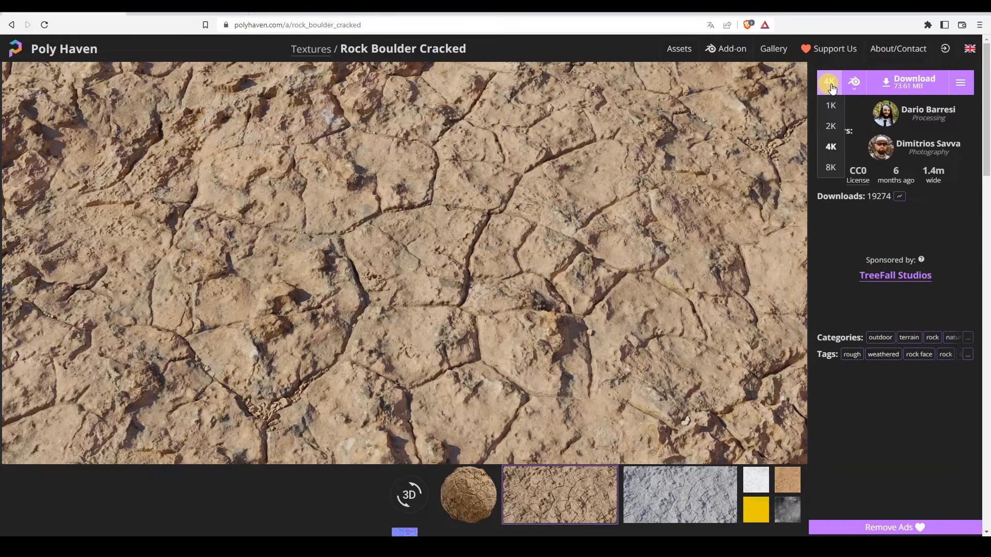
left_click(828, 86)
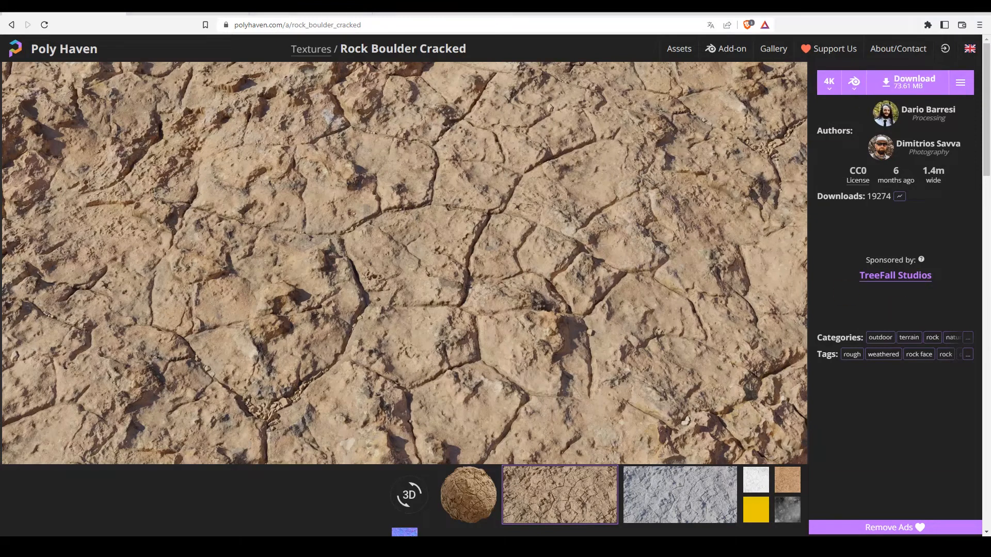
- Switch to File Explorer and open the textures subfolder inside the rock_boulder_cracked_4k.blend folder on the desktop
key("alt+Tab")
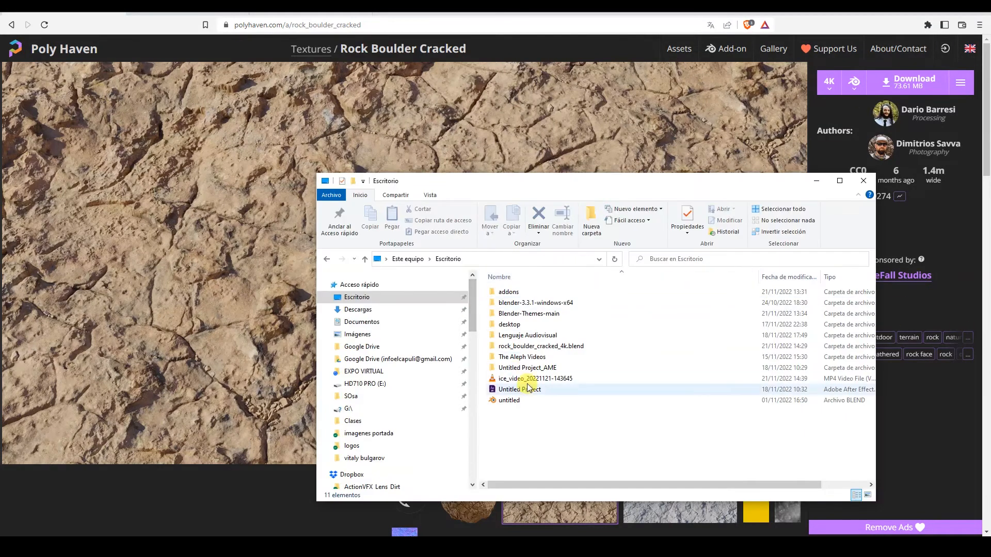
double_click(531, 347)
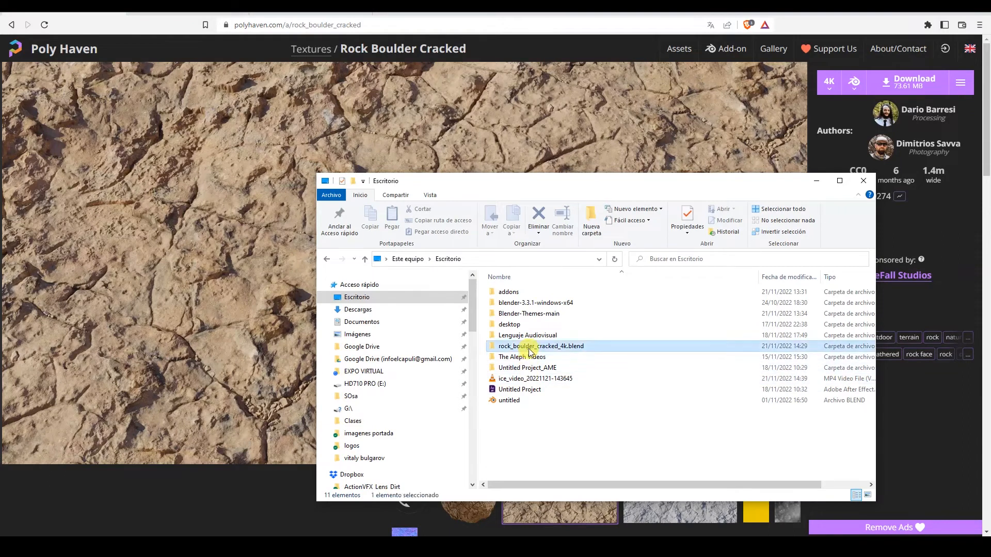
left_click_drag(527, 185, 410, 123)
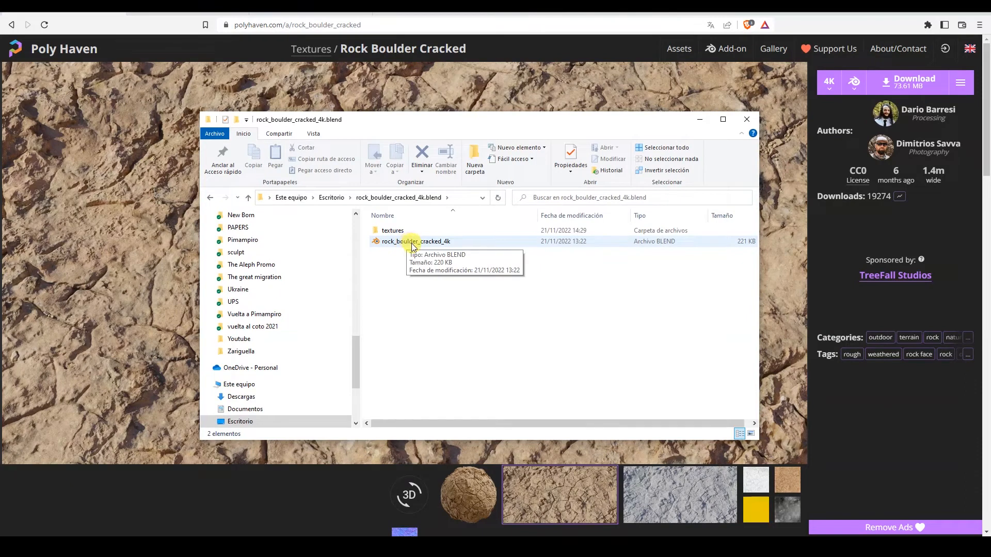
double_click(403, 231)
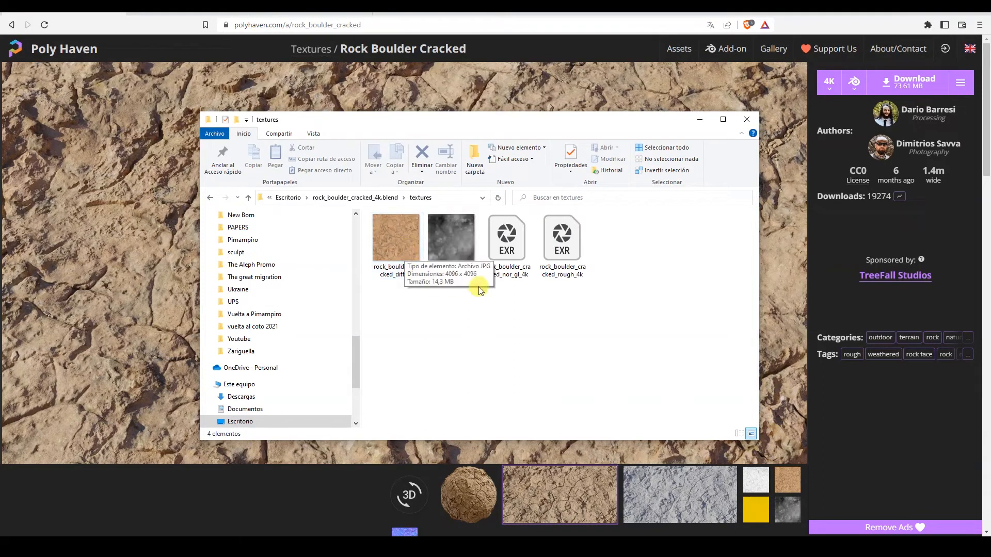
- Examine the displacement, roughness and diffuse map files of the rock boulder texture
left_click(456, 238)
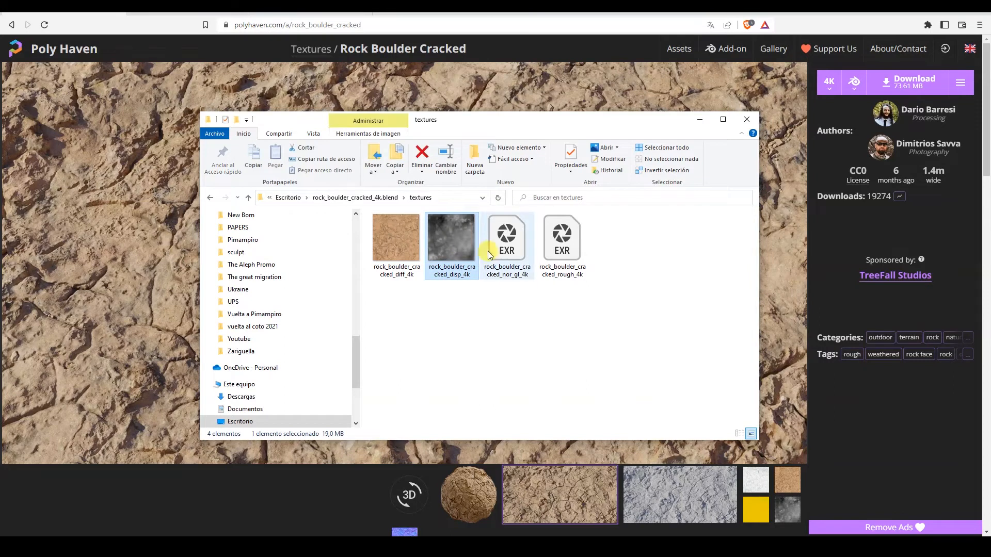
left_click(565, 252)
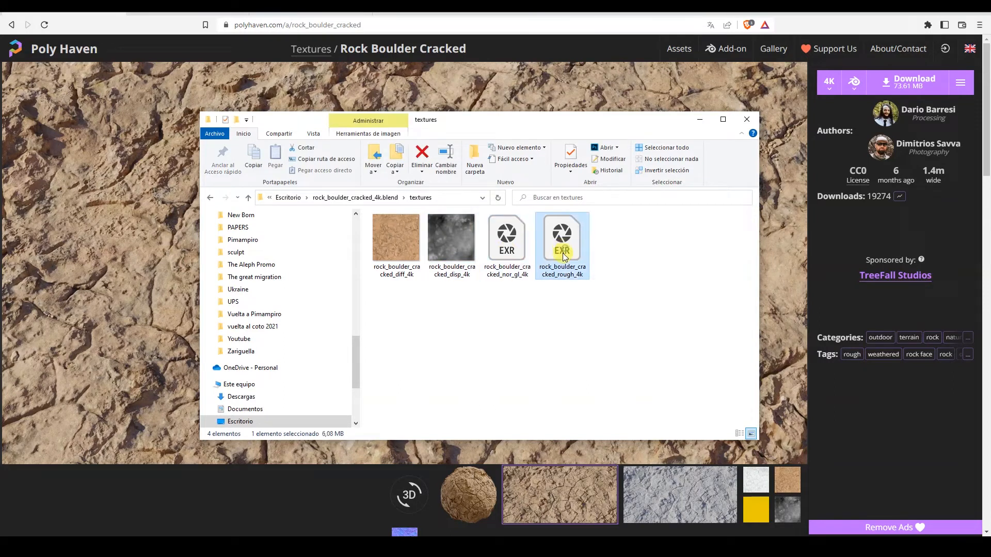
left_click(399, 252)
left_click_drag(387, 246, 392, 250)
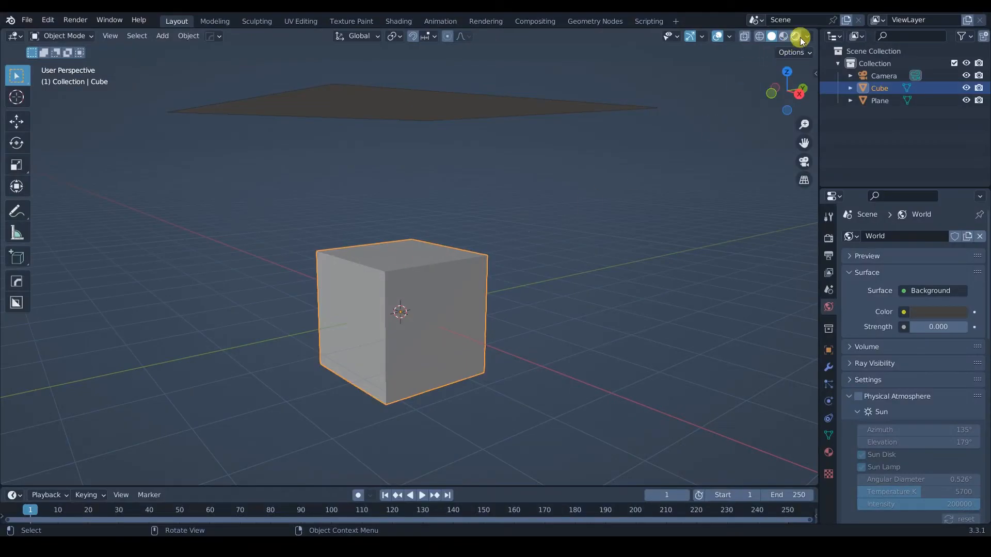
- Switch to Blender's Shading workspace for the cube's material and set its 3D viewport to Solid shading
left_click(399, 21)
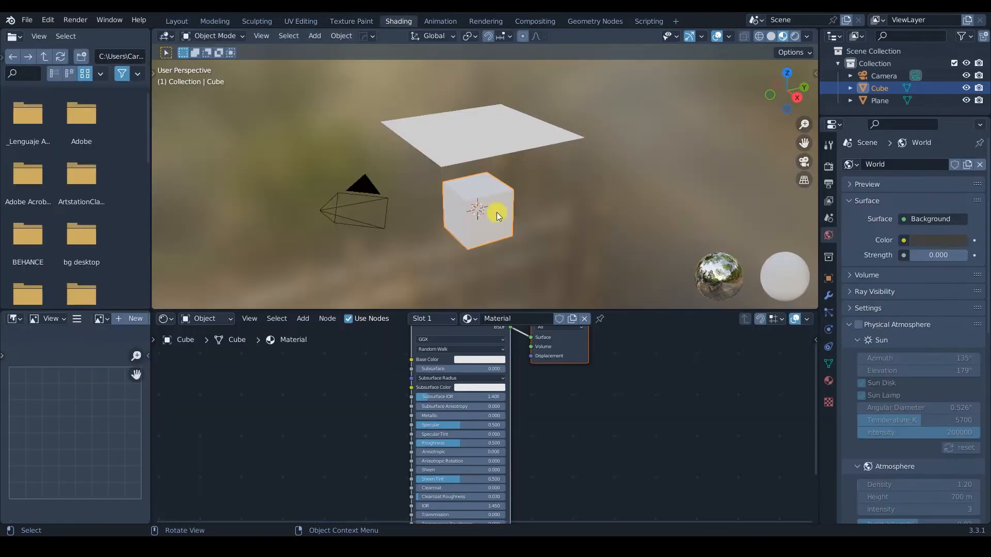
left_click(772, 37)
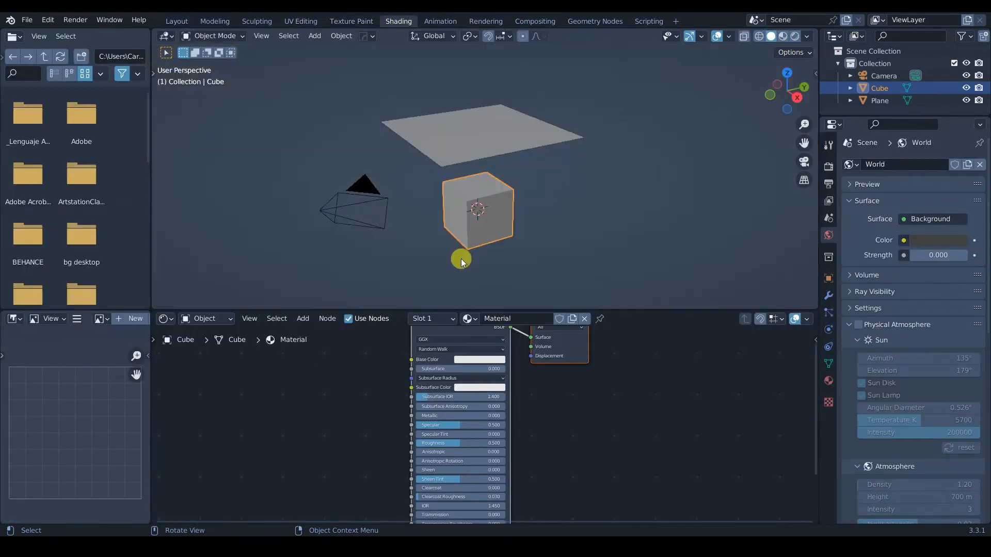
middle_click_drag(457, 242, 454, 232)
scroll(433, 465, "down", 5)
middle_click_drag(462, 419, 513, 383, "shift")
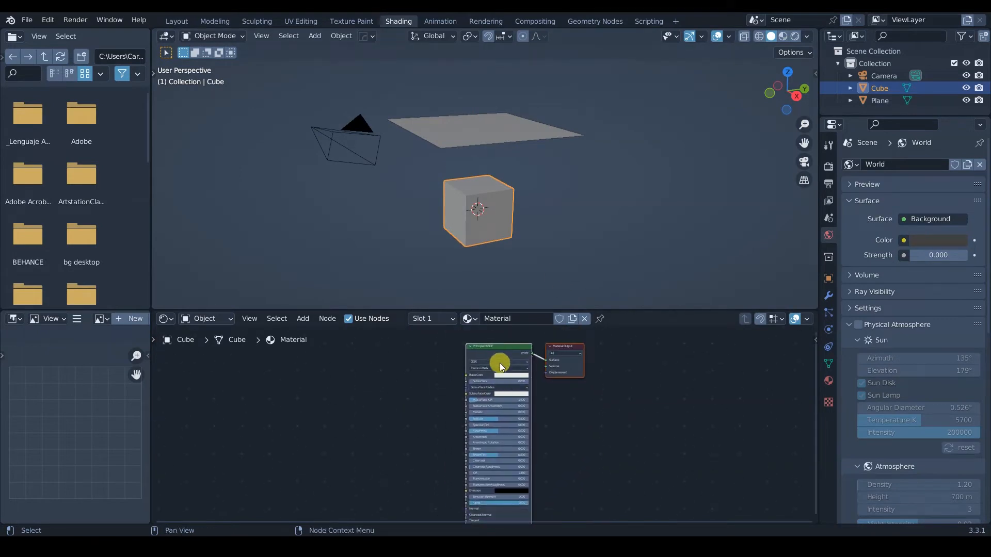
- Bring rock_boulder_cracked_diff_4k from File Explorer into the cube's material nodes and connect its Color to the Principled BSDF's Base Color
key("alt+Tab")
left_click_drag(384, 247, 480, 377)
scroll(428, 379, "up", 2)
left_click_drag(395, 376, 389, 363)
- Preview the diffuse texture on the cube up close in Rendered shading, and return the viewport to Solid shading
key("z")
left_click(493, 171)
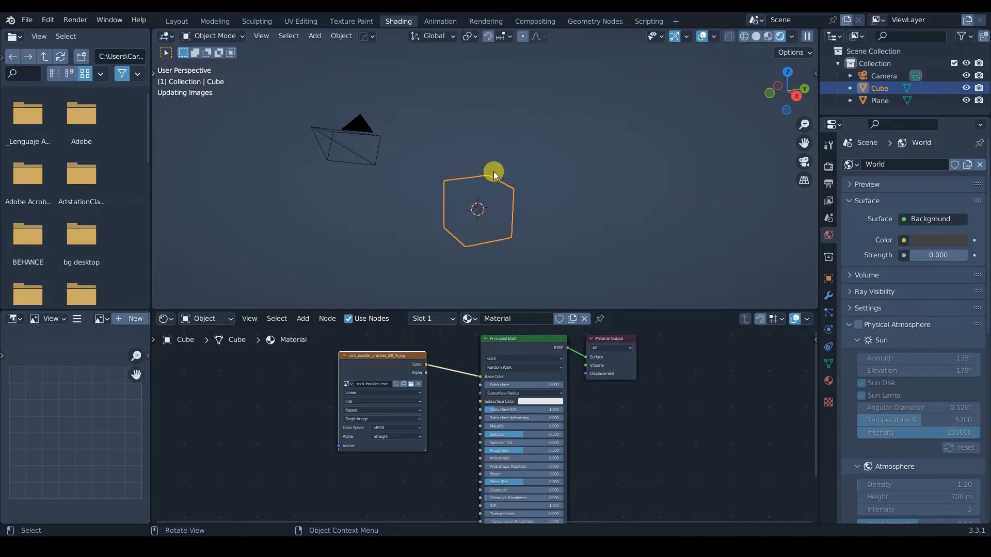
scroll(485, 223, "up", 3)
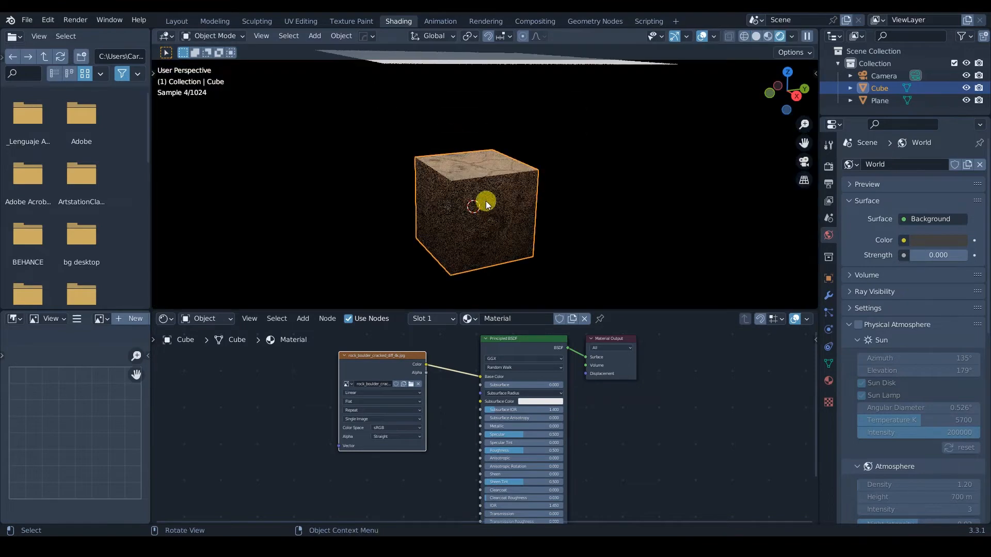
scroll(484, 207, "up", 3)
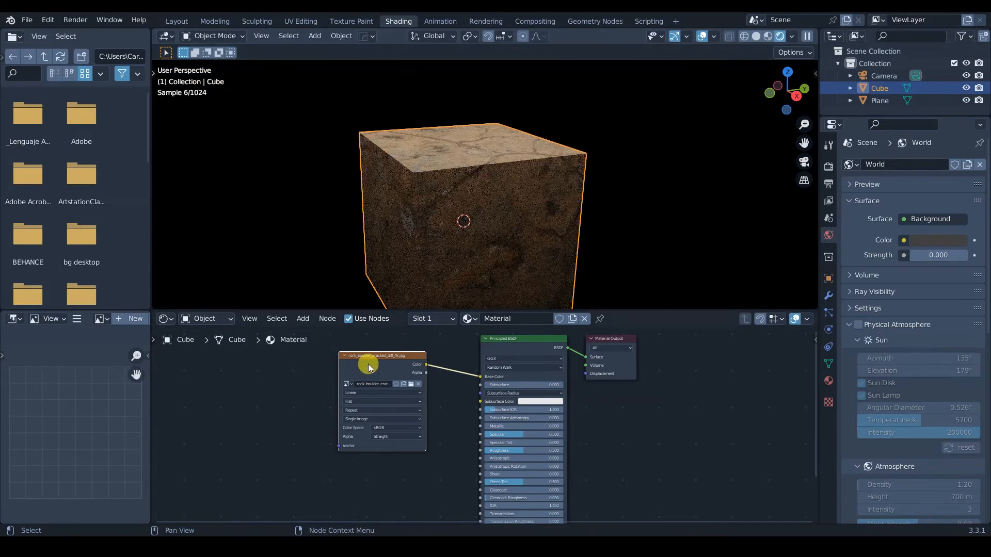
scroll(373, 380, "down", 2)
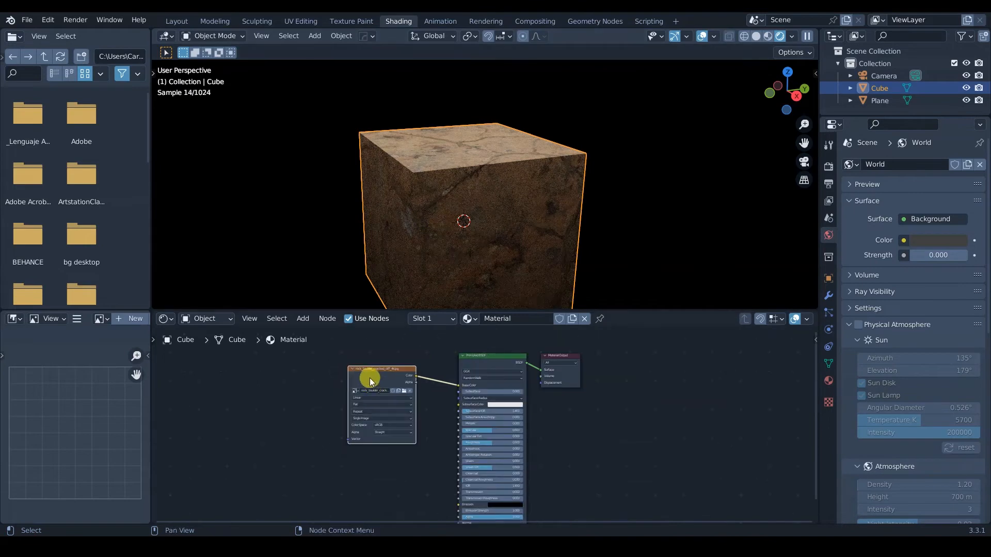
key("z")
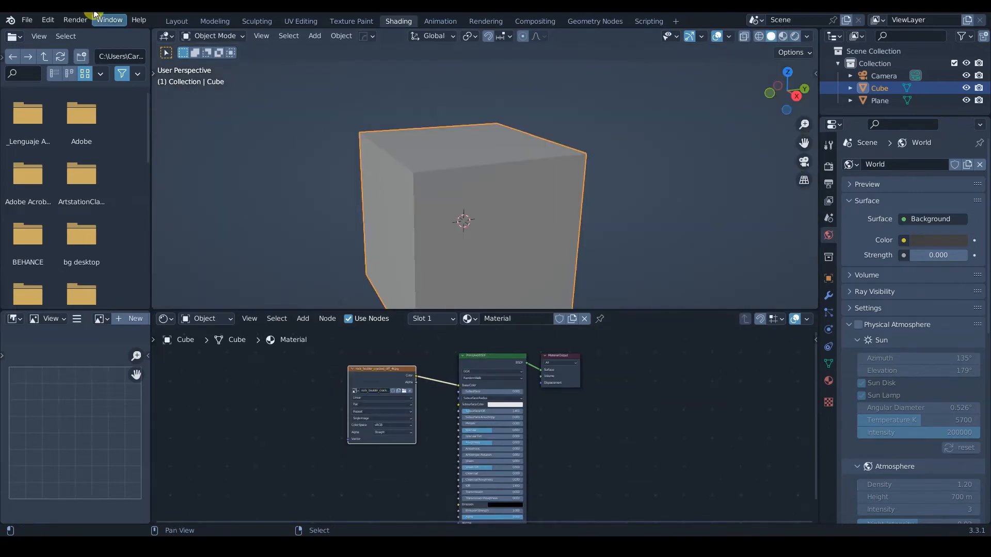
- Search the add-ons in Preferences for "node" to check whether Node Wrangler is enabled, and close Preferences
left_click(27, 19)
mouse_move(47, 20)
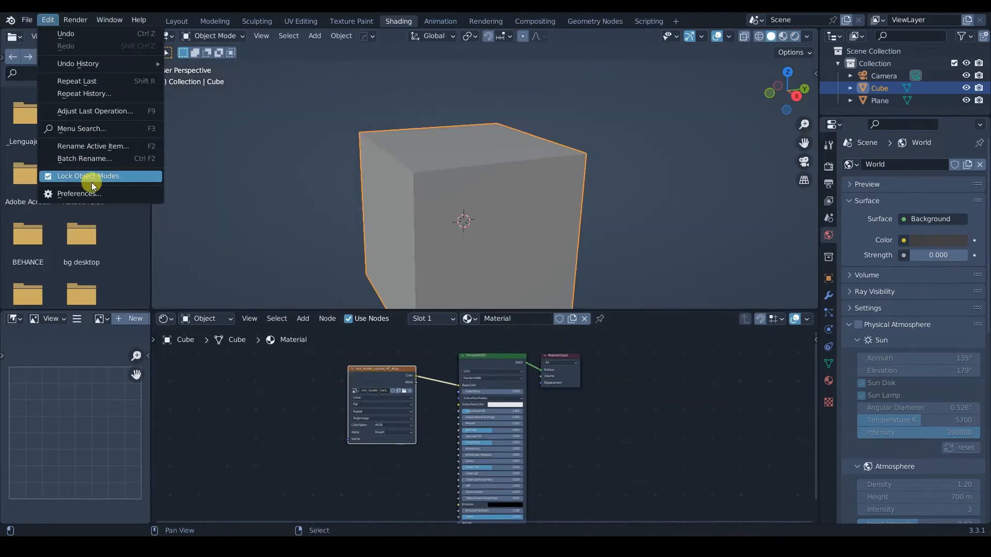
left_click(79, 194)
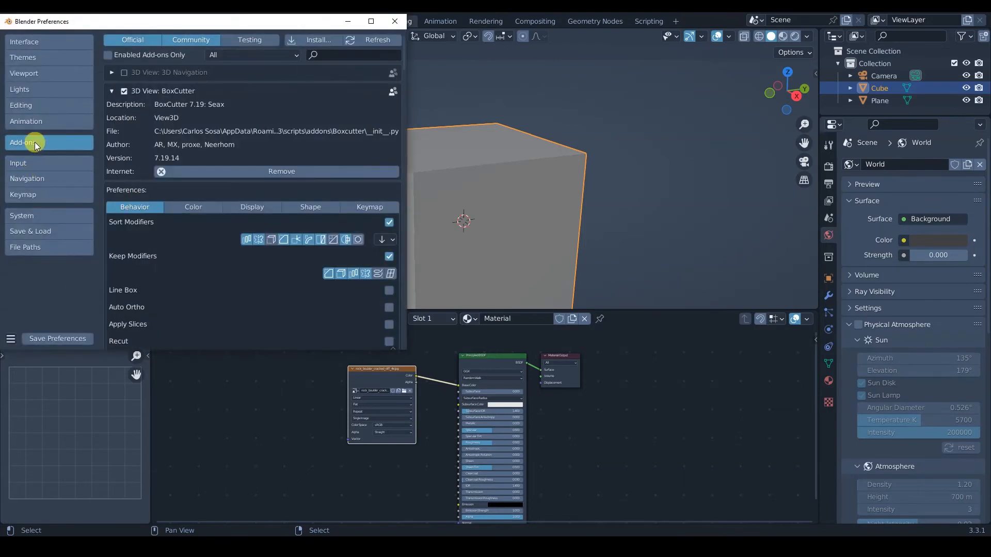
left_click(320, 55)
type("node")
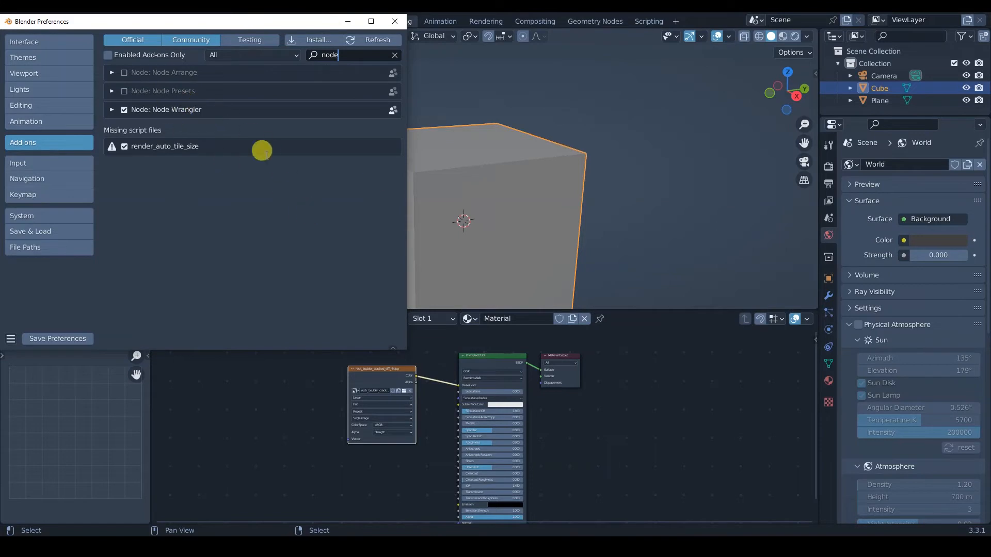
left_click(395, 21)
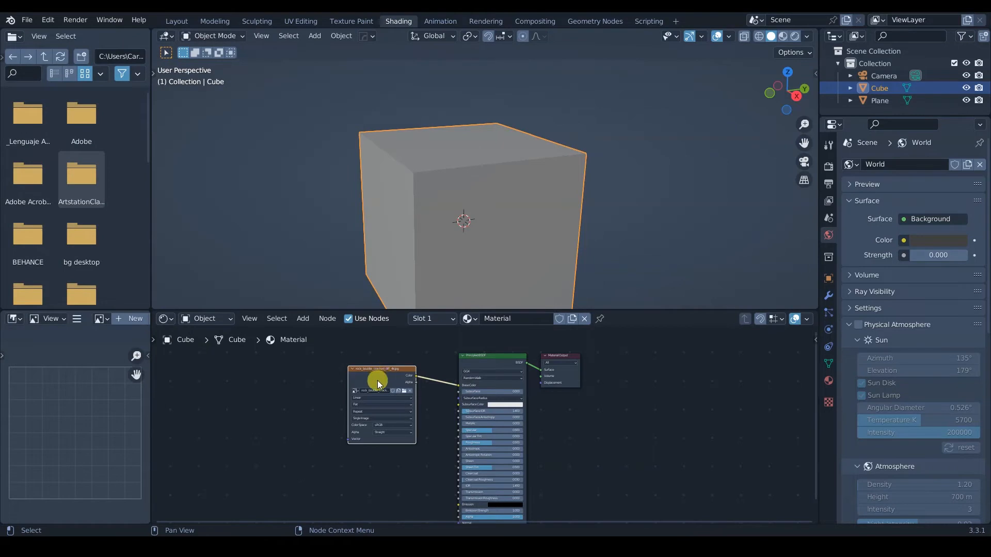
- Add linked Texture Coordinate and Mapping nodes to the diffuse image texture with Node Wrangler, and set the viewport to Rendered shading
key("ctrl")
key("ctrl+t")
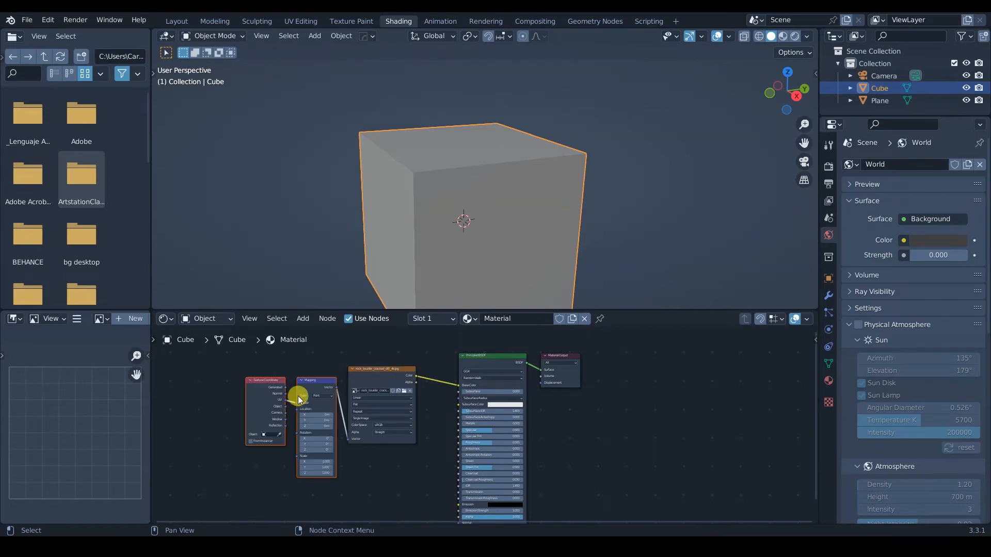
scroll(296, 397, "up", 4)
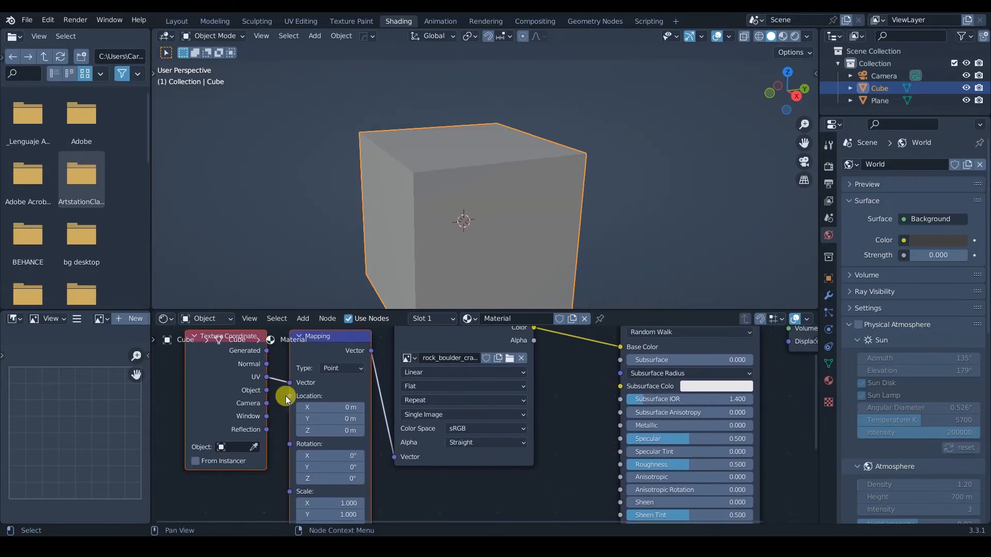
middle_click_drag(314, 455, 297, 426)
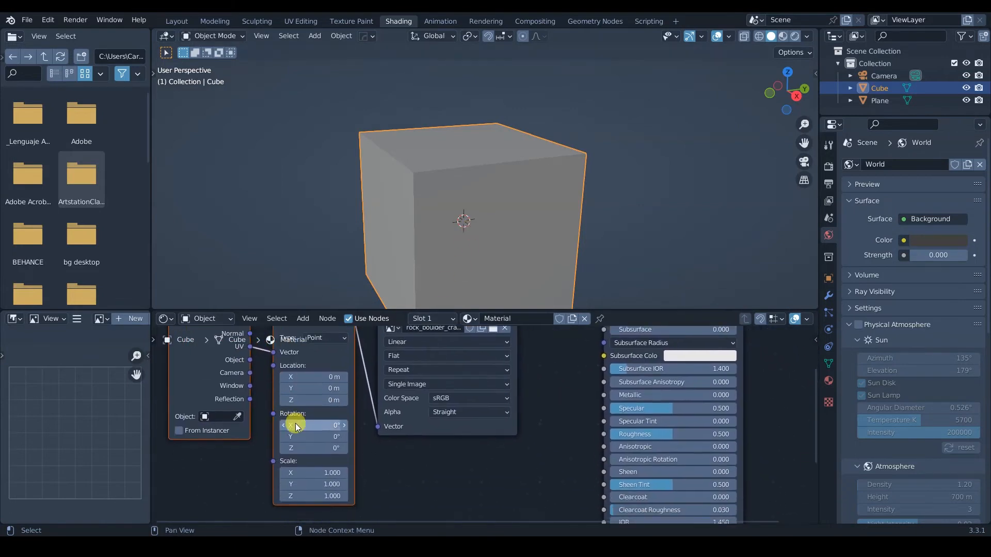
key("z")
left_click(438, 165)
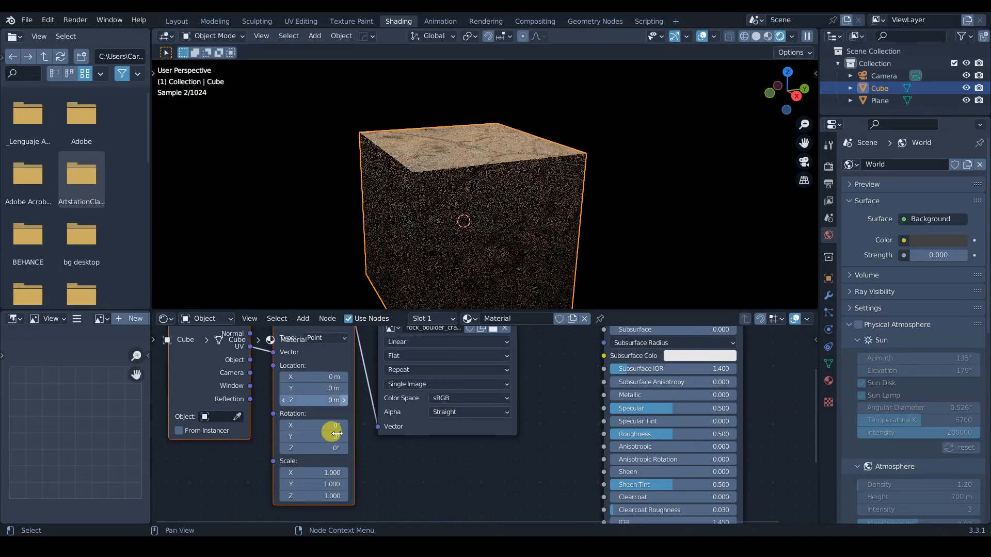
- Set the Mapping node's Scale to 3 on X, Y and Z, check the tiling, and switch the viewport to Solid shading
left_click(317, 472)
type("3")
key("Return")
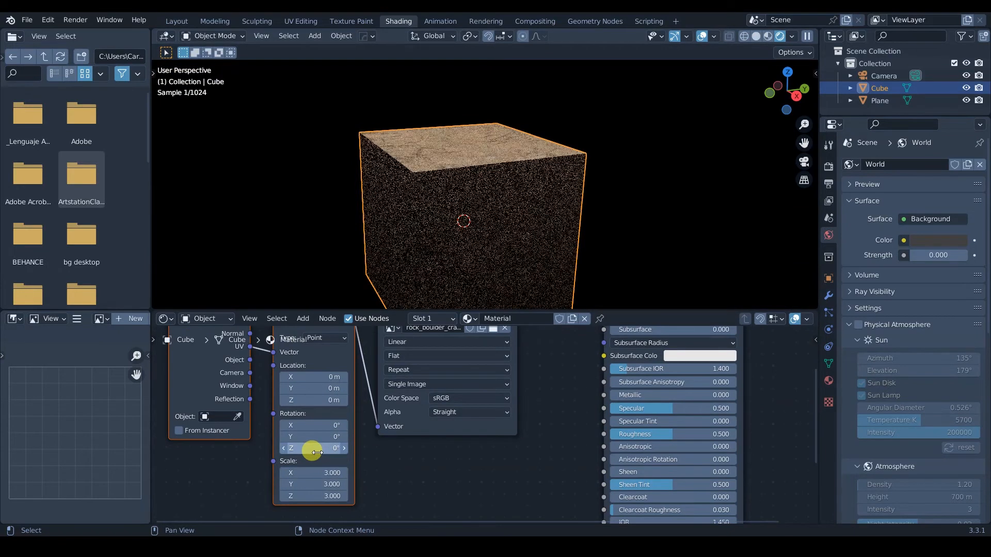
mouse_move(481, 211)
middle_mouse_down()
mouse_move(466, 237)
mouse_move(483, 199)
mouse_move(468, 191)
middle_mouse_up()
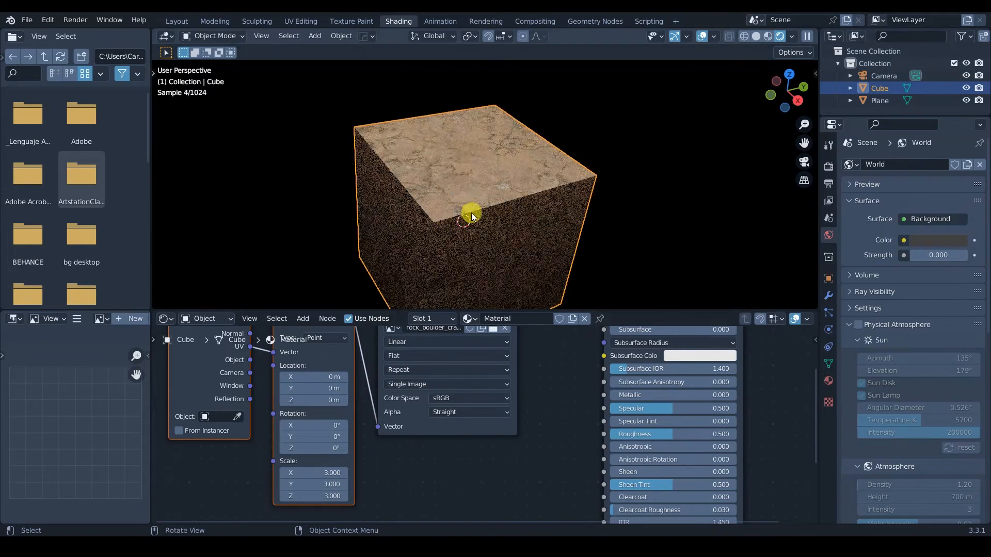
key("z")
left_click(511, 220)
- Bring rock_boulder_cracked_rough_4k from File Explorer into the material nodes below the diffuse texture, and link the Mapping node's Vector to it
scroll(488, 382, "down", 5)
left_click_drag(355, 364, 416, 392)
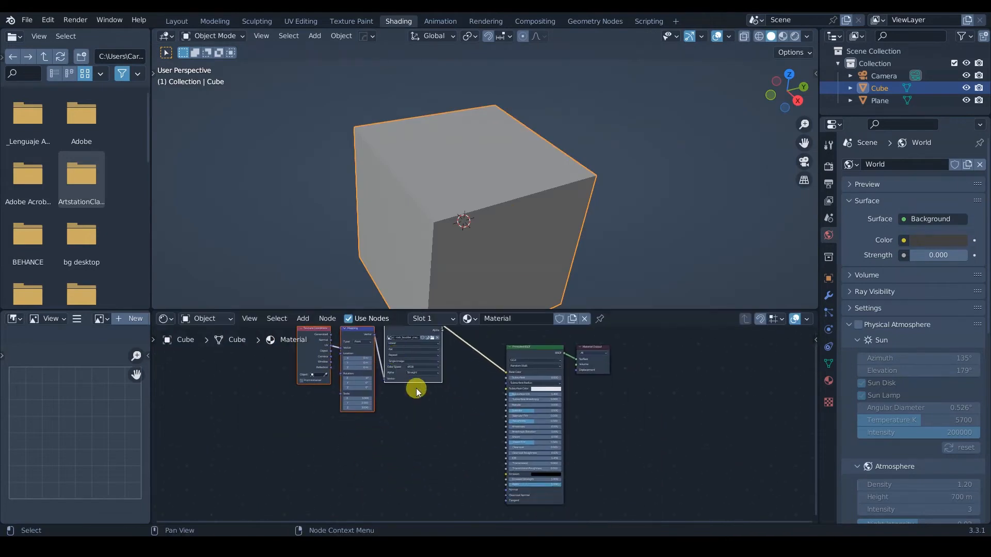
key("alt+Tab")
left_click_drag(518, 242, 454, 409)
left_click(563, 246)
left_click_drag(419, 448, 448, 437)
middle_click_drag(448, 437, 438, 395)
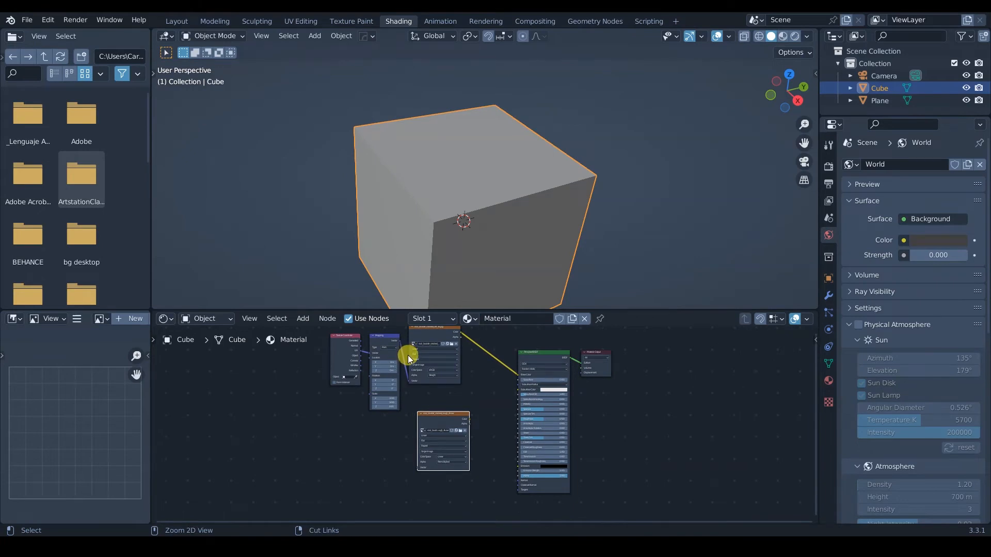
key("ctrl+space")
scroll(435, 237, "down", 1)
left_click_drag(388, 294, 369, 268)
left_click_drag(308, 144, 326, 377)
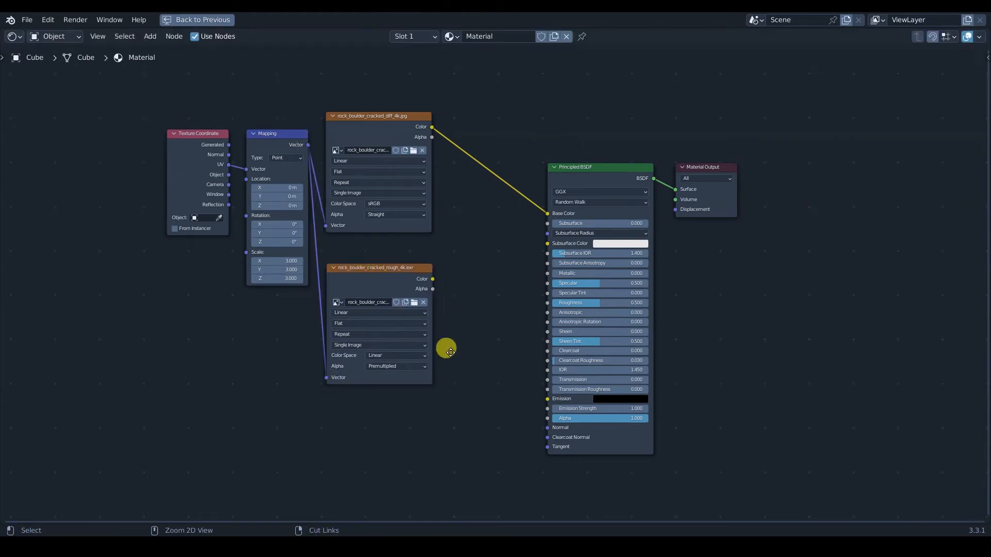
- Set the roughness texture's color space to Non-Color and connect its Color to the Principled BSDF's Roughness
scroll(441, 341, "up", 2)
left_click(385, 361)
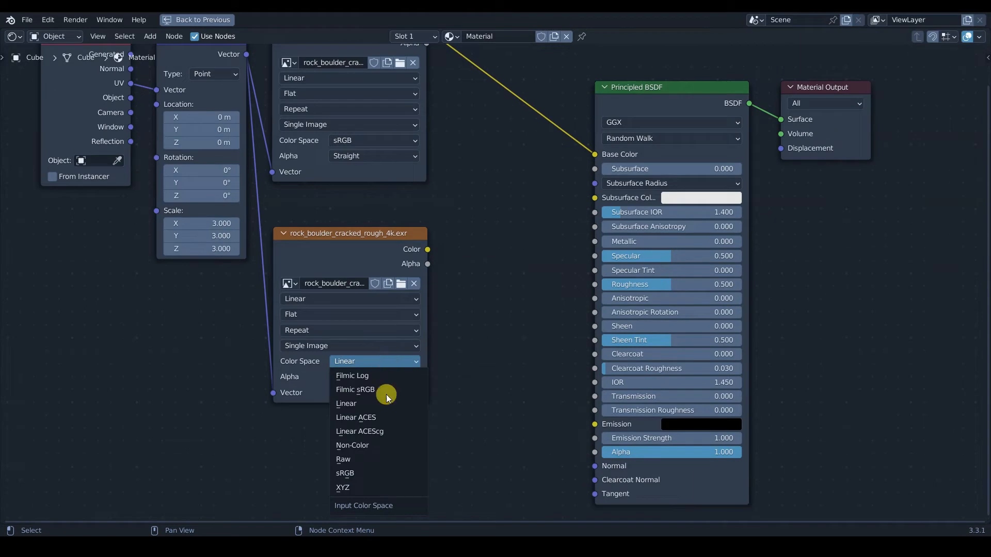
left_click(383, 444)
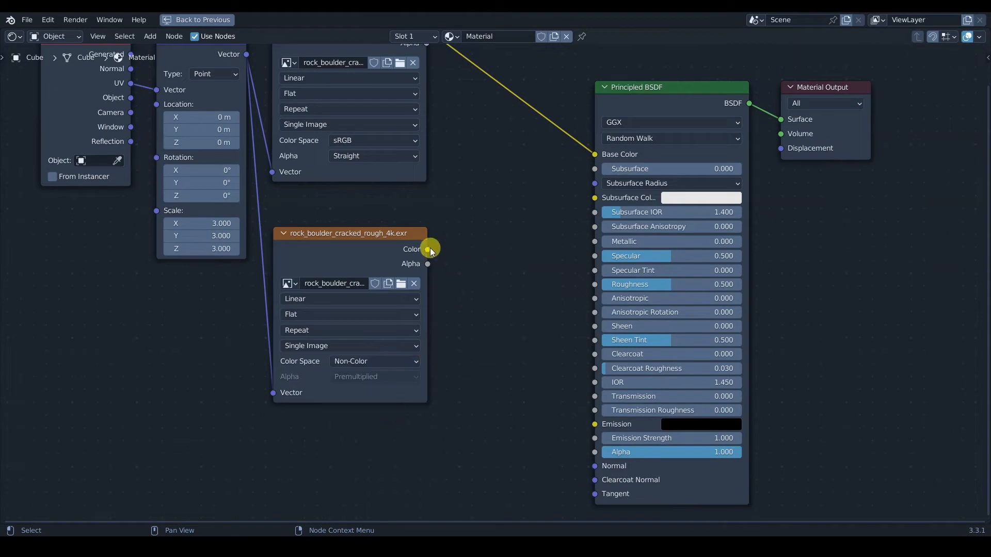
mouse_move(428, 249)
left_mouse_down()
mouse_move(445, 261)
mouse_move(558, 262)
mouse_move(590, 284)
left_mouse_up()
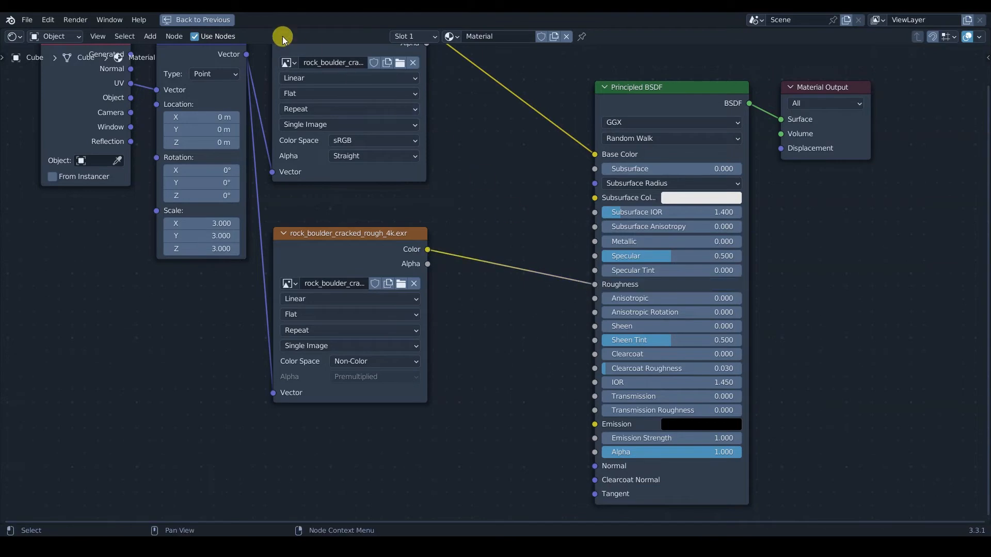
- Inspect the cube in Rendered shading, previewing the roughness texture alone before returning to the Principled BSDF output
left_click(209, 19)
middle_click_drag(478, 204, 447, 168, "shift")
middle_click_drag(442, 404, 419, 491)
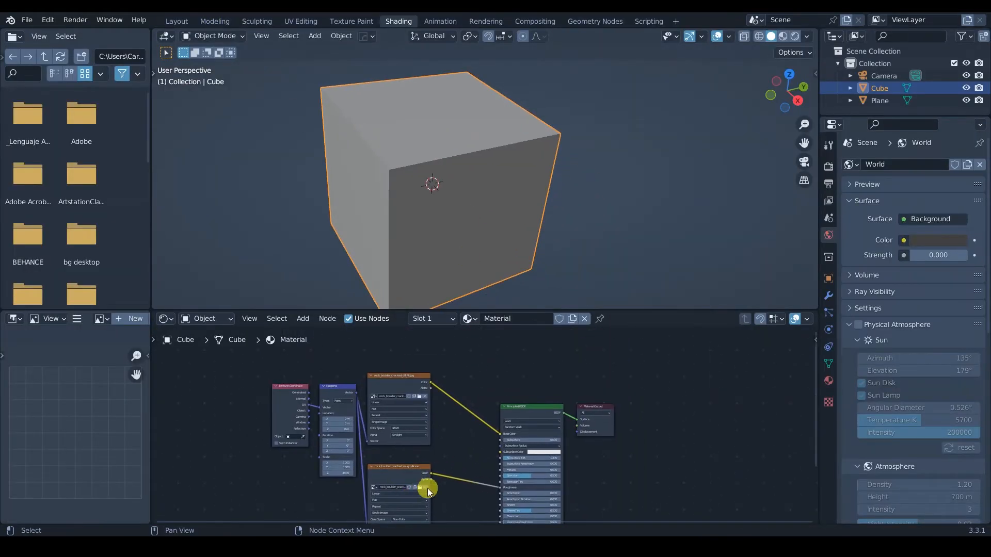
key("z")
left_click(405, 161)
middle_click_drag(447, 265, 464, 170)
middle_click_drag(475, 444, 388, 421)
middle_click_drag(408, 154, 438, 212)
left_click(366, 452, "ctrl+shift")
left_click(487, 397, "ctrl+shift")
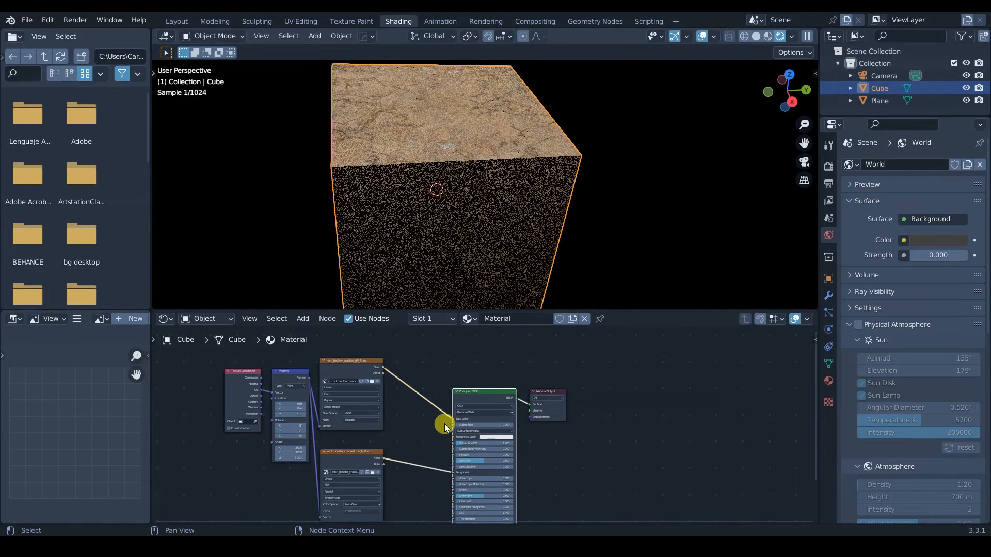
- Bring rock_boulder_cracked_nor_gl_4k from File Explorer into the material nodes below the roughness texture
middle_click_drag(403, 407, 403, 419, "ctrl")
middle_click_drag(400, 400, 406, 368)
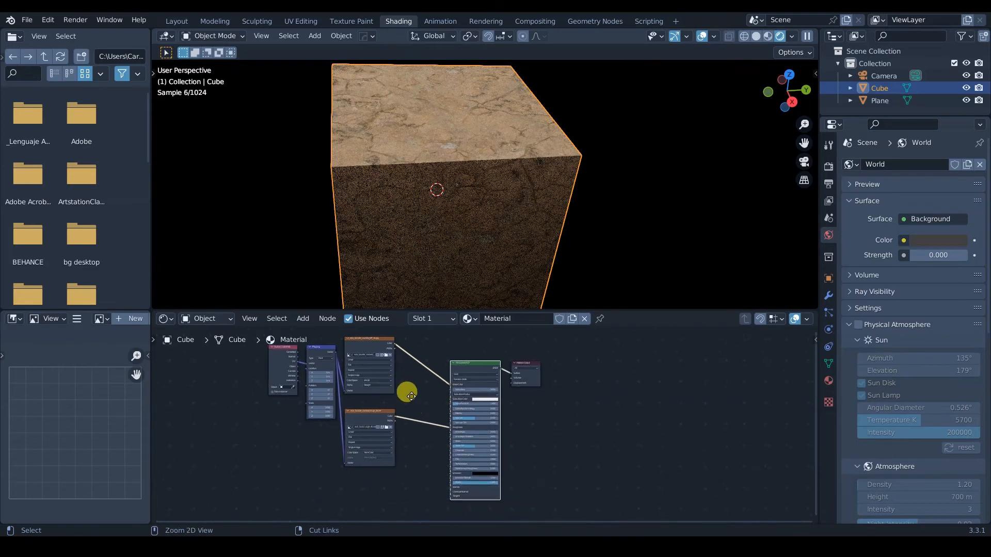
key("alt+Tab")
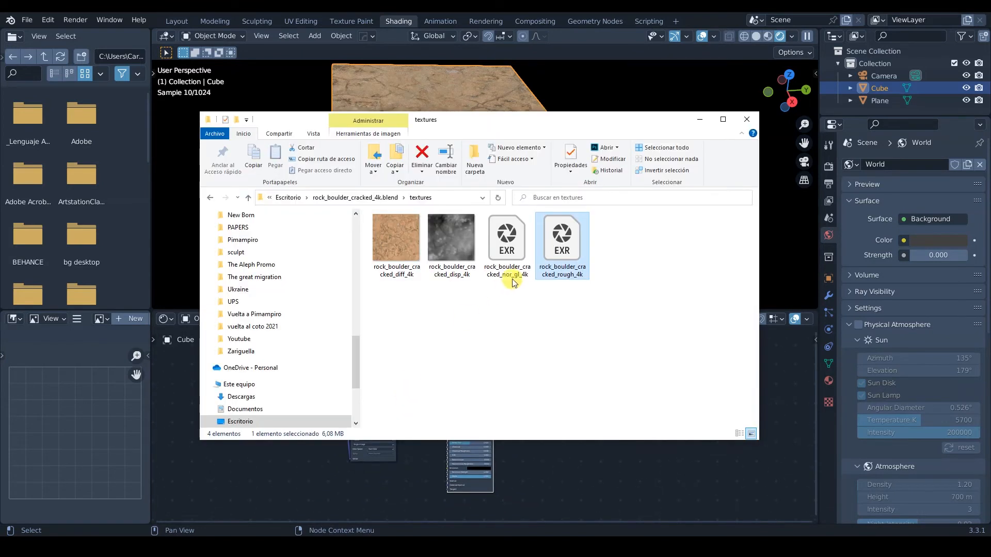
left_click(517, 254)
left_click_drag(507, 243, 377, 481)
key("ctrl+space")
scroll(397, 459, "up", 4)
middle_click_drag(413, 438, 450, 270)
scroll(283, 203, "down", 3)
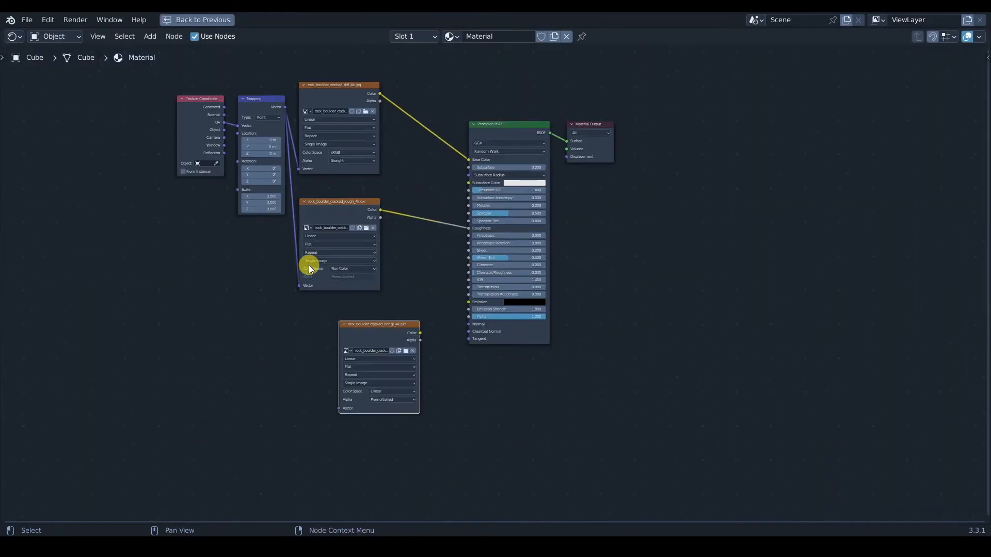
- Link the Mapping node's Vector to the normal texture and set that texture's color space to Non-Color
left_click_drag(367, 330, 320, 324)
left_click_drag(284, 107, 300, 405)
scroll(391, 368, "up", 2)
left_click(321, 397)
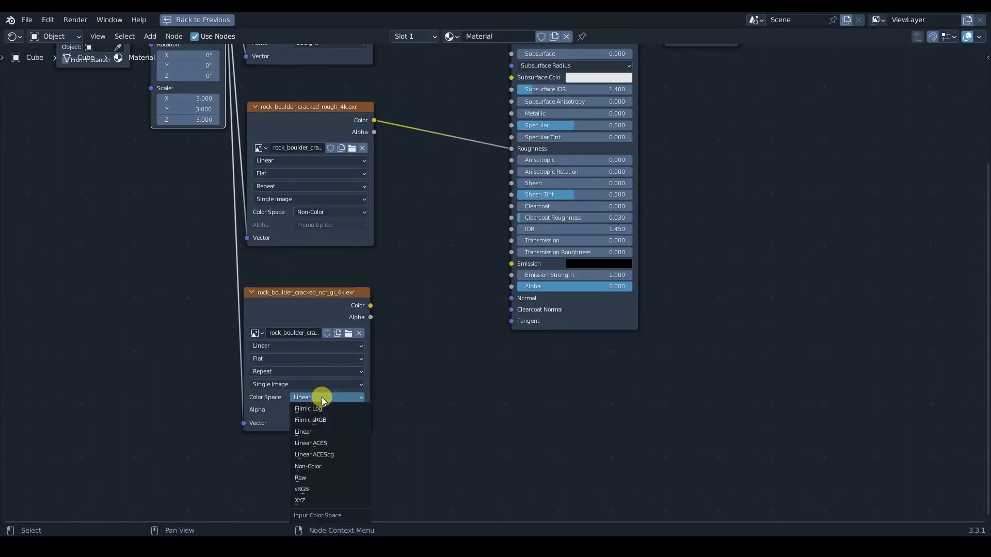
left_click(327, 464)
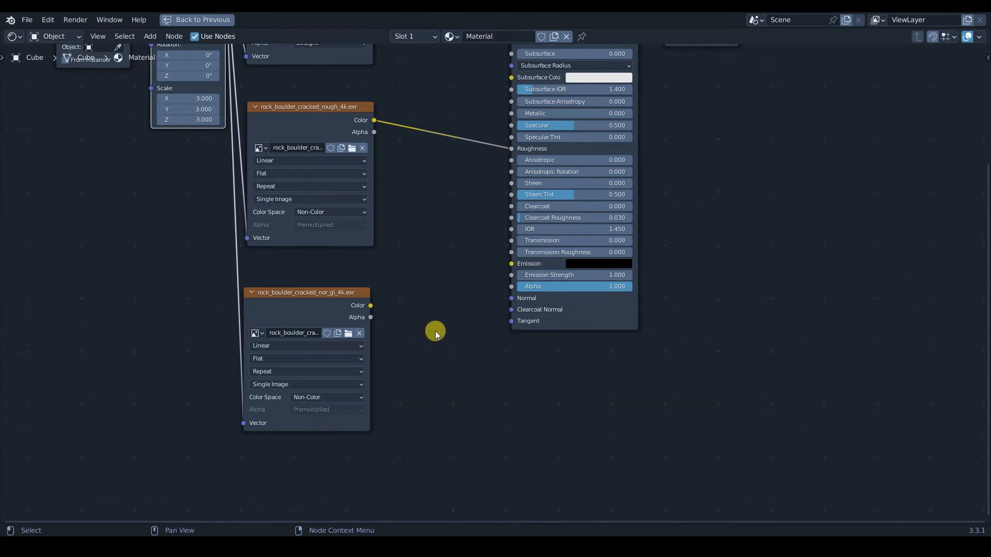
- Add a Normal Map node linking the normal texture's Color to the Principled BSDF's Normal, and restore the full Shading layout
key("shift+a")
mouse_move(416, 412)
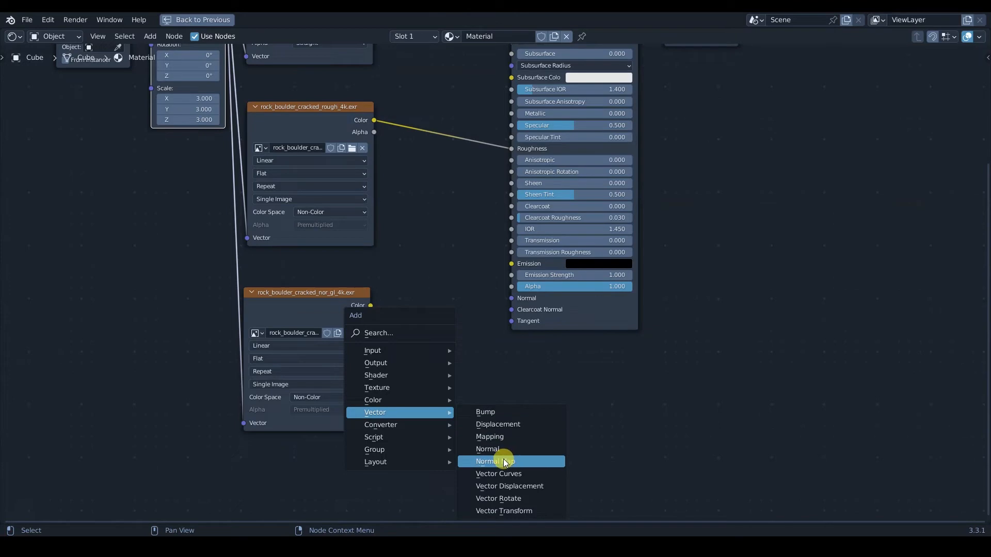
left_click(504, 461)
left_click(389, 287)
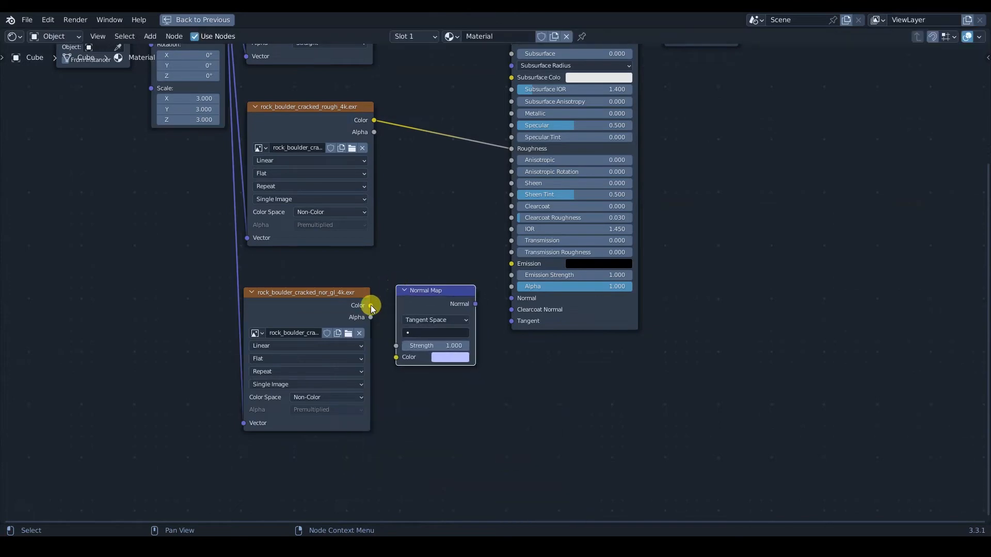
left_click_drag(370, 307, 396, 357)
left_click_drag(477, 304, 512, 300)
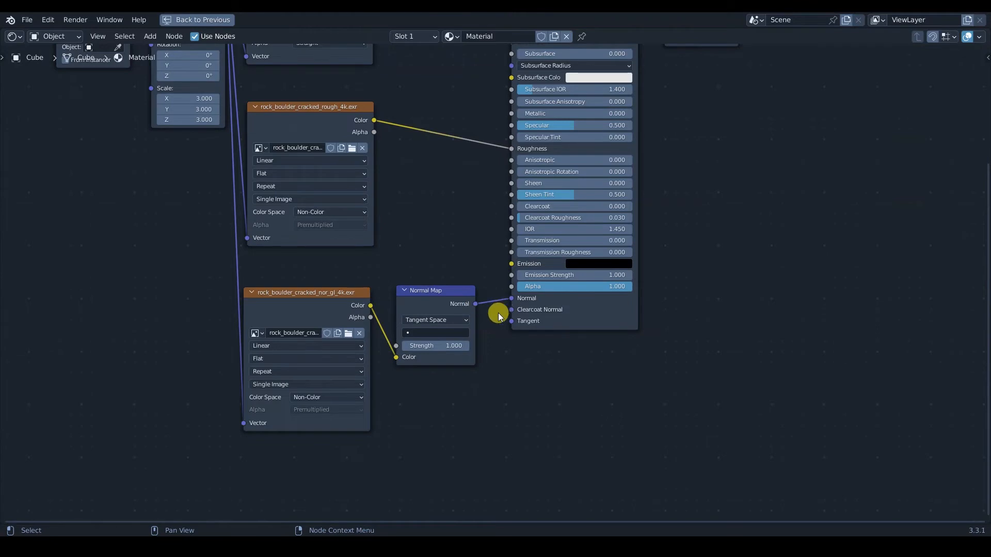
key("ctrl+space")
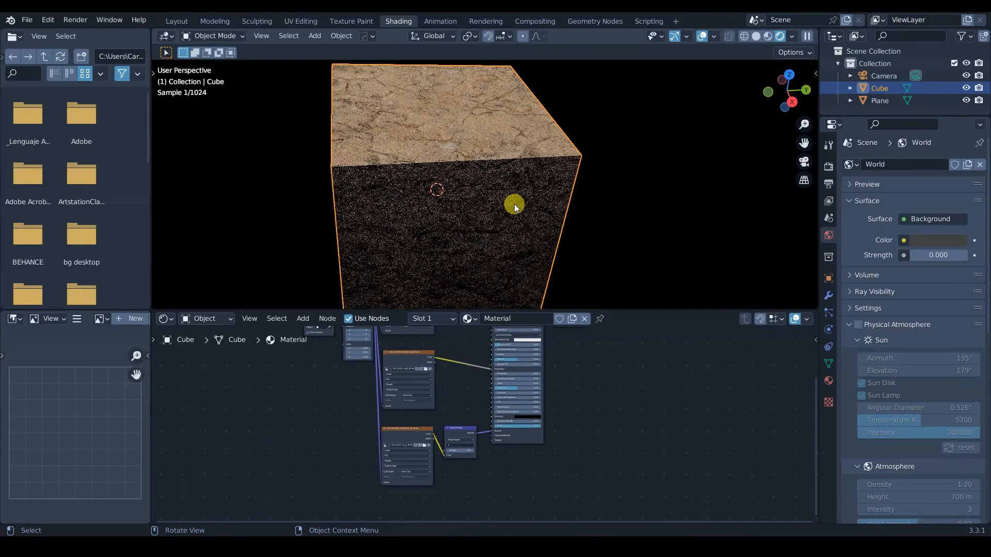
- Set the Mapping node's Scale to 5 on X, Y and Z
middle_click_drag(491, 212, 524, 130)
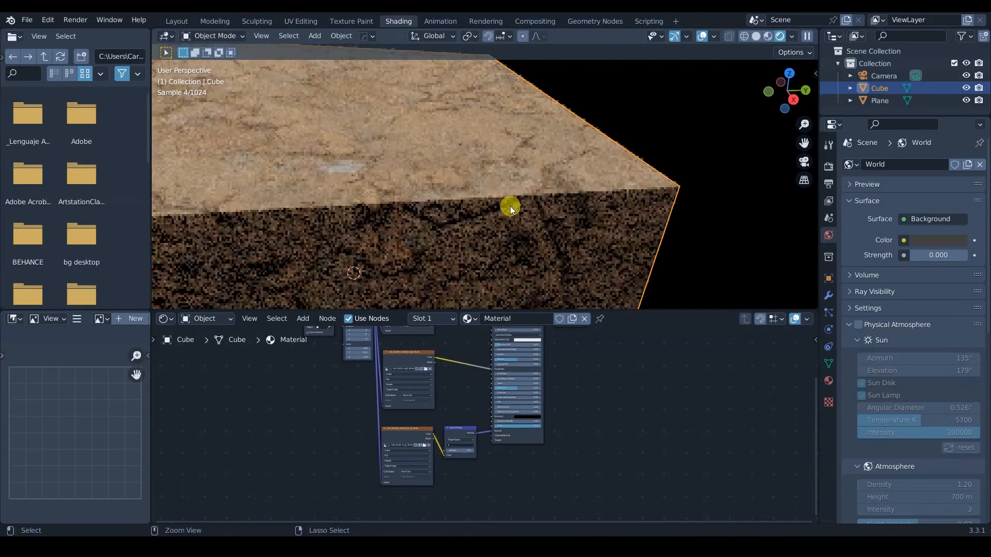
middle_click_drag(515, 192, 518, 208)
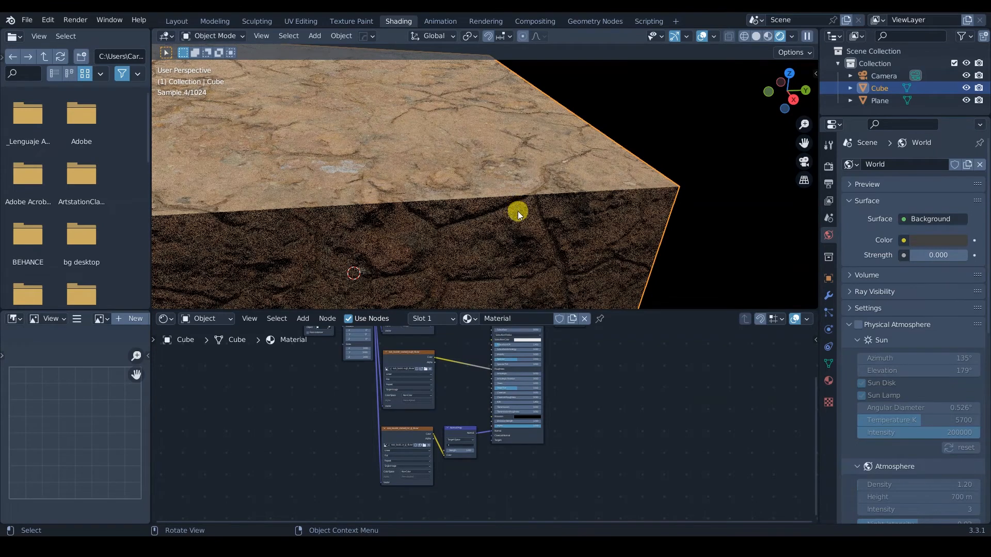
scroll(320, 431, "up", 4)
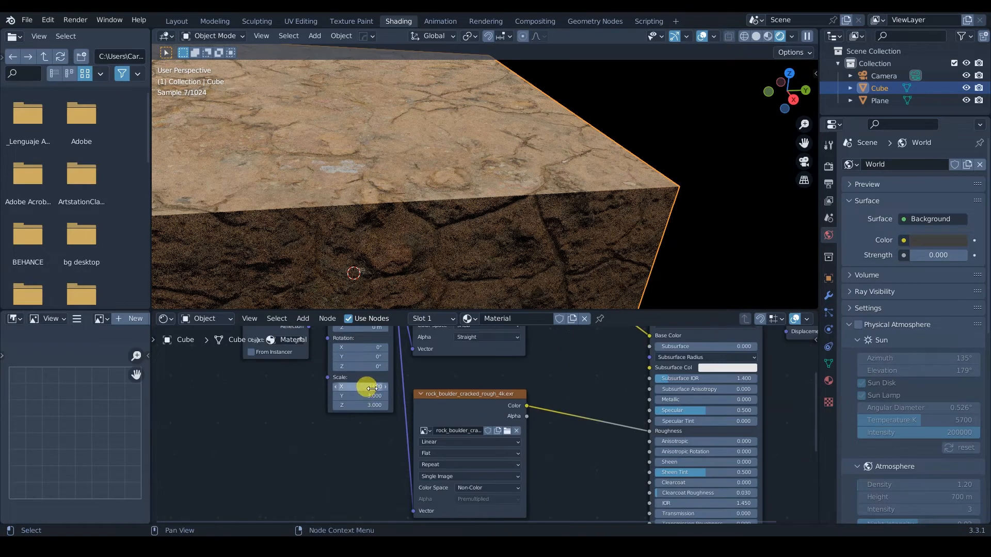
key("Return")
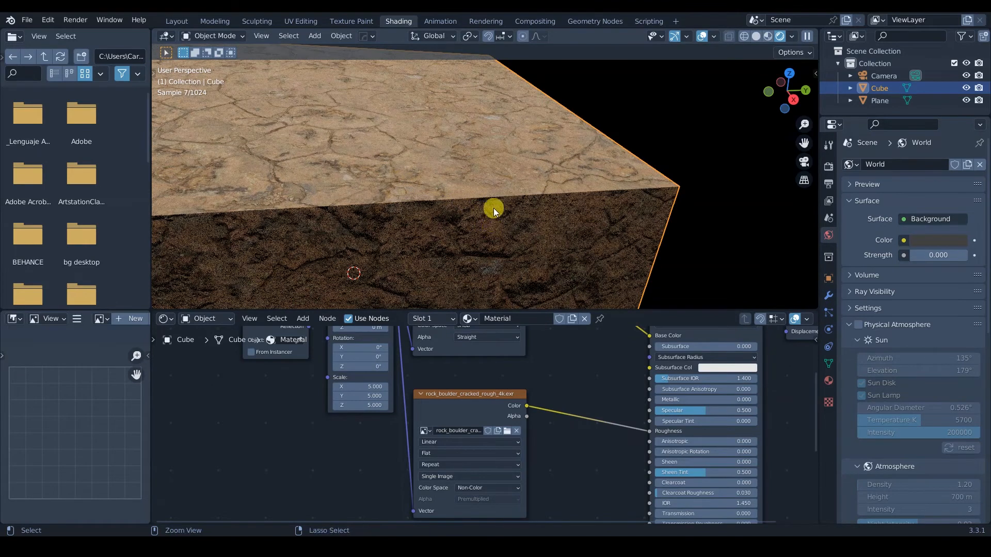
- Examine the surface relief on the cube's top and sides up close, and mark a bump along its upper edge with an annotation stroke
scroll(493, 208, "down", 3)
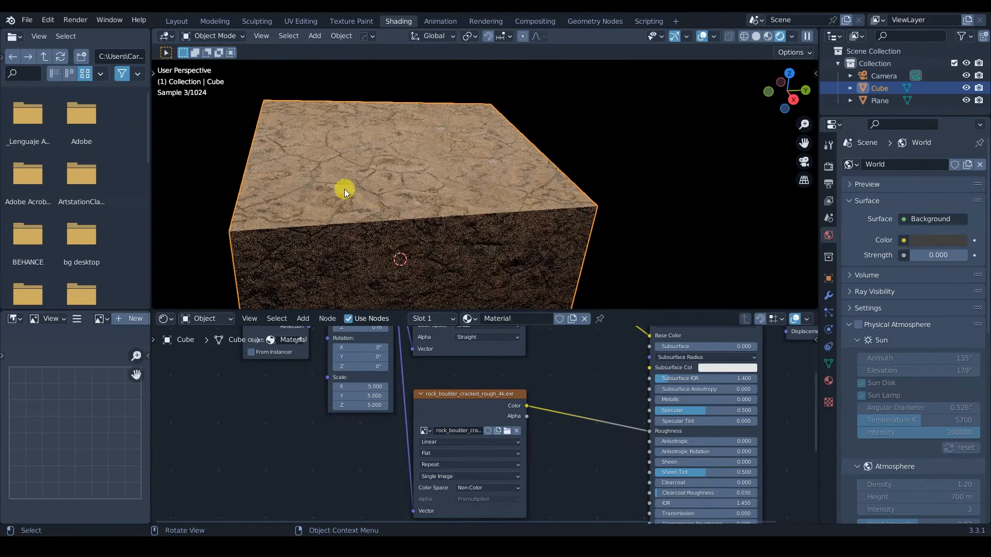
middle_click_drag(357, 191, 467, 181)
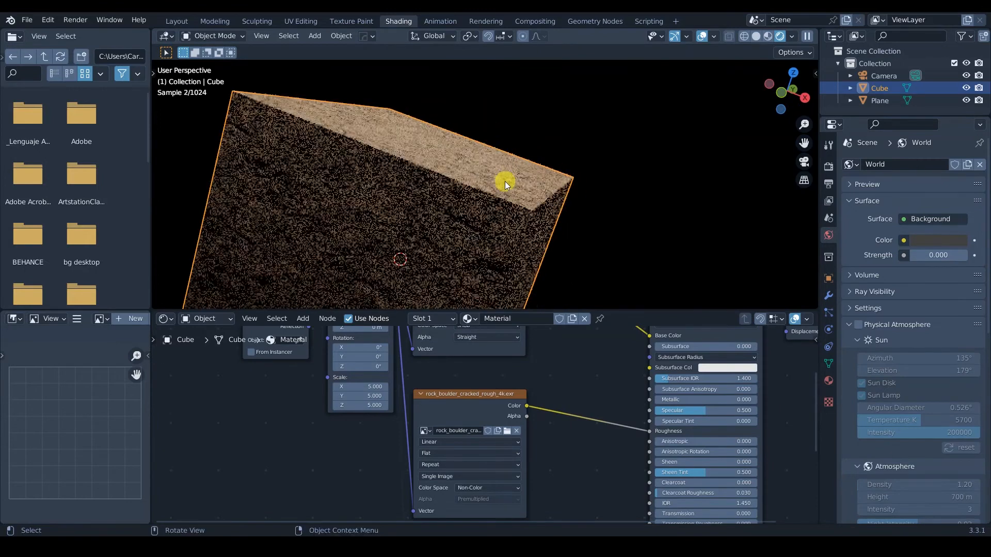
middle_click_drag(505, 191, 458, 228)
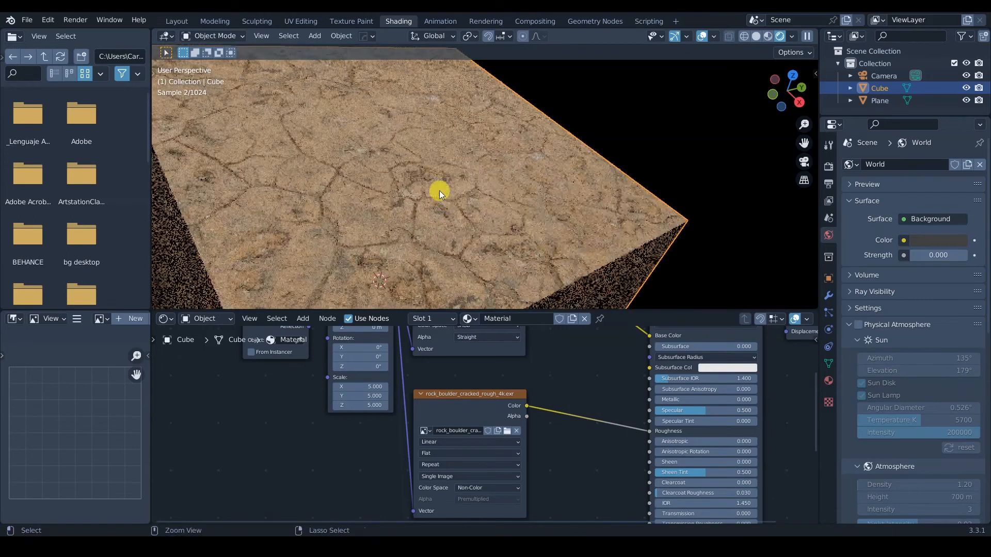
scroll(439, 196, "up", 4)
middle_click_drag(472, 227, 472, 230)
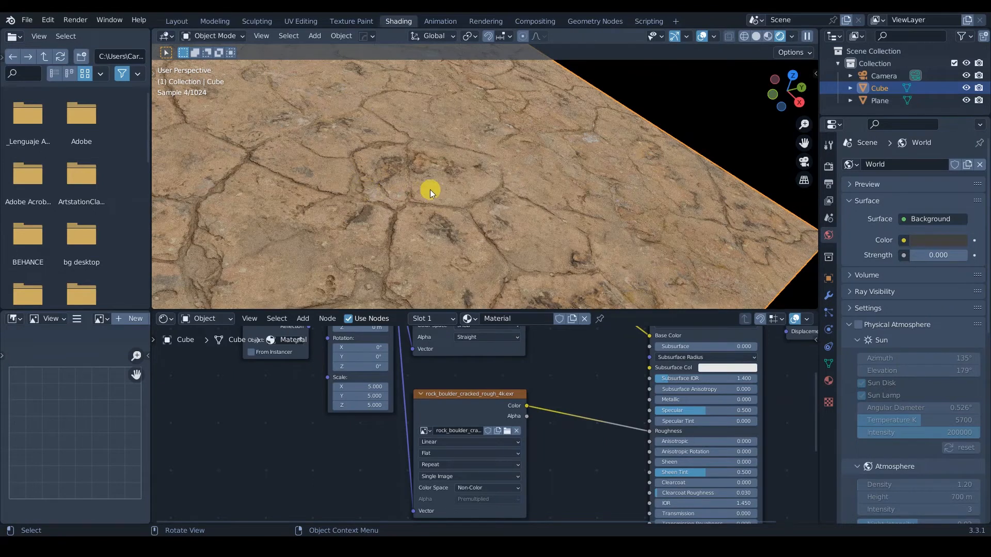
middle_click_drag(466, 255, 489, 225)
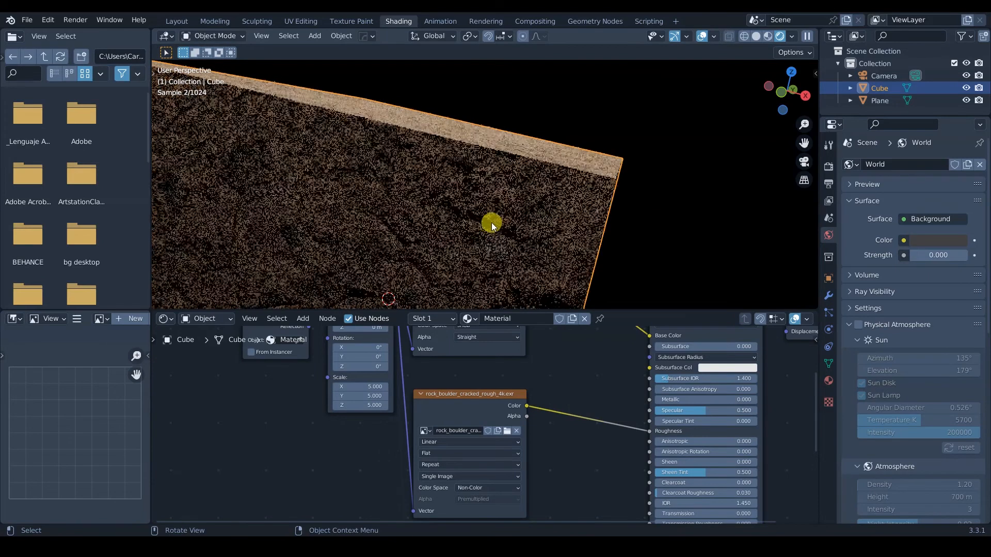
middle_click_drag(556, 154, 556, 154)
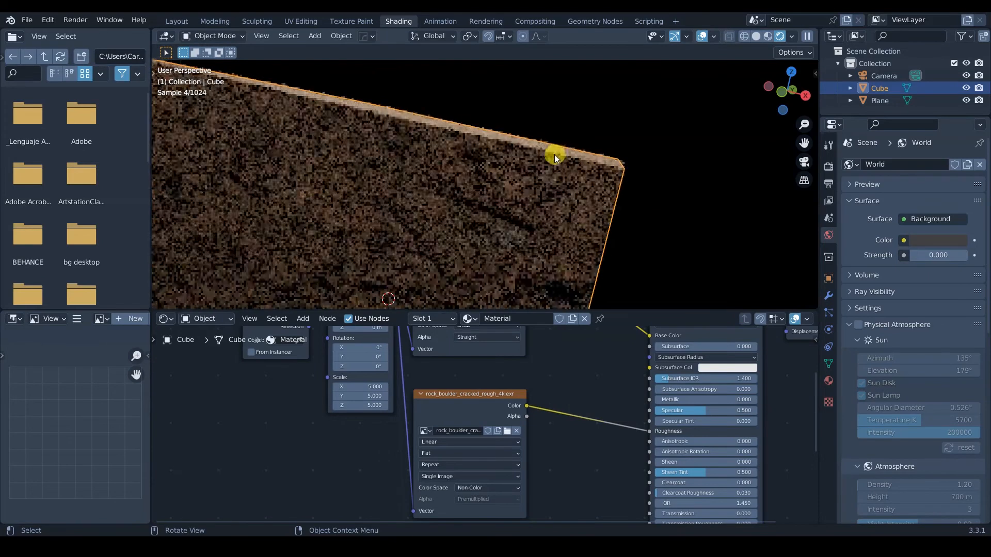
middle_click_drag(493, 134, 458, 119)
mouse_move(447, 119)
left_mouse_down()
mouse_move(478, 110)
mouse_move(503, 130)
left_mouse_up()
key("shift+d")
key("shift+d")
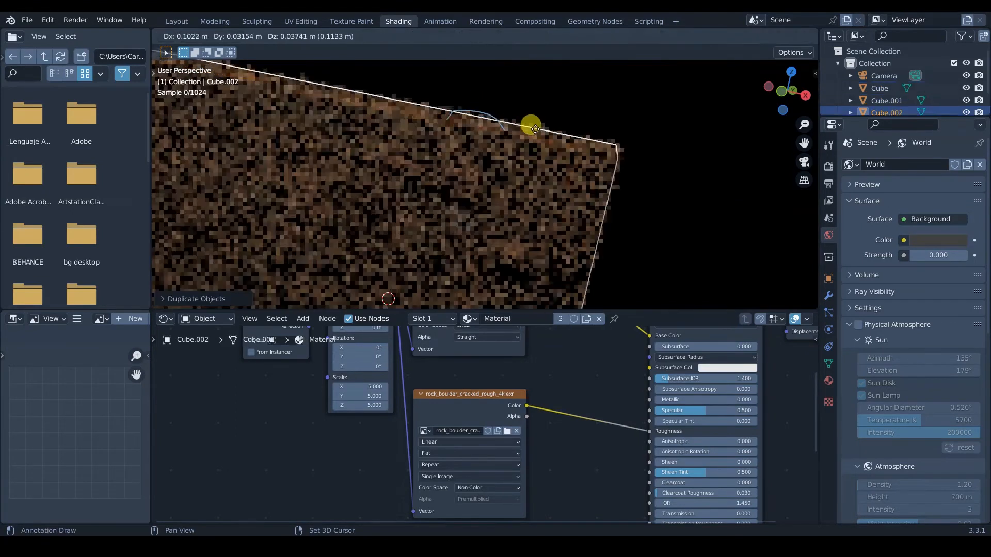
left_click(504, 130)
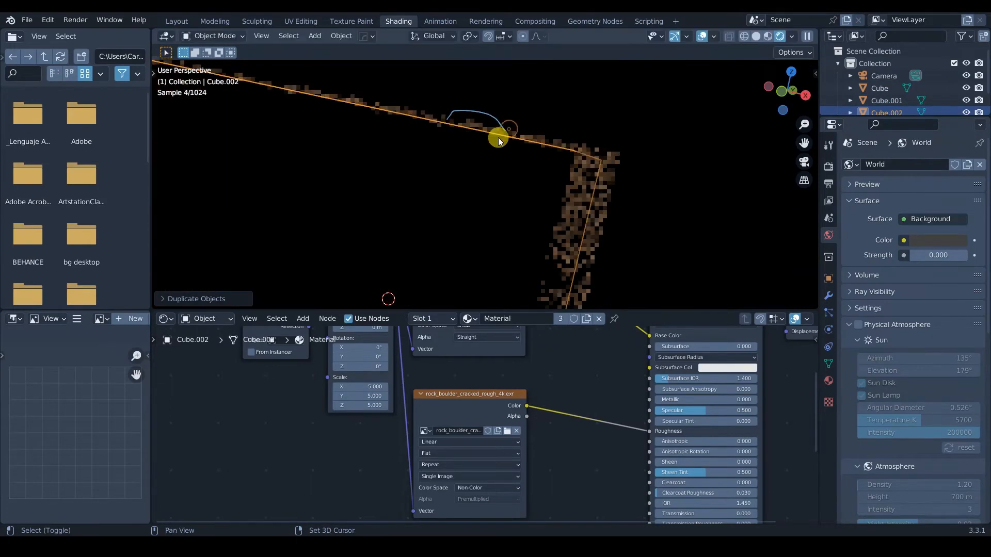
key("shift+z")
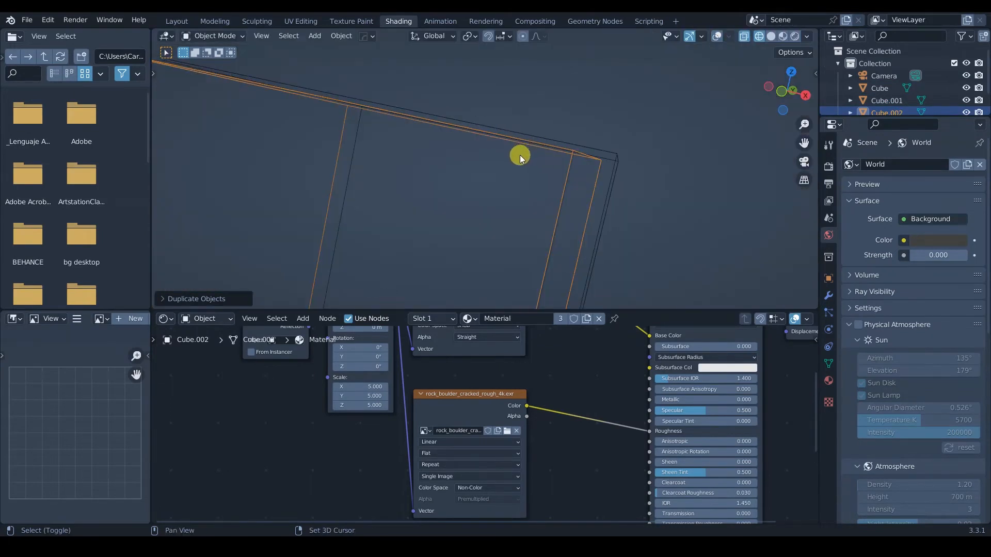
scroll(472, 195, "down", 3)
key("ctrl+z")
mouse_move(518, 201)
middle_mouse_down()
mouse_move(451, 228)
mouse_move(603, 218)
middle_mouse_up()
key("shift+z")
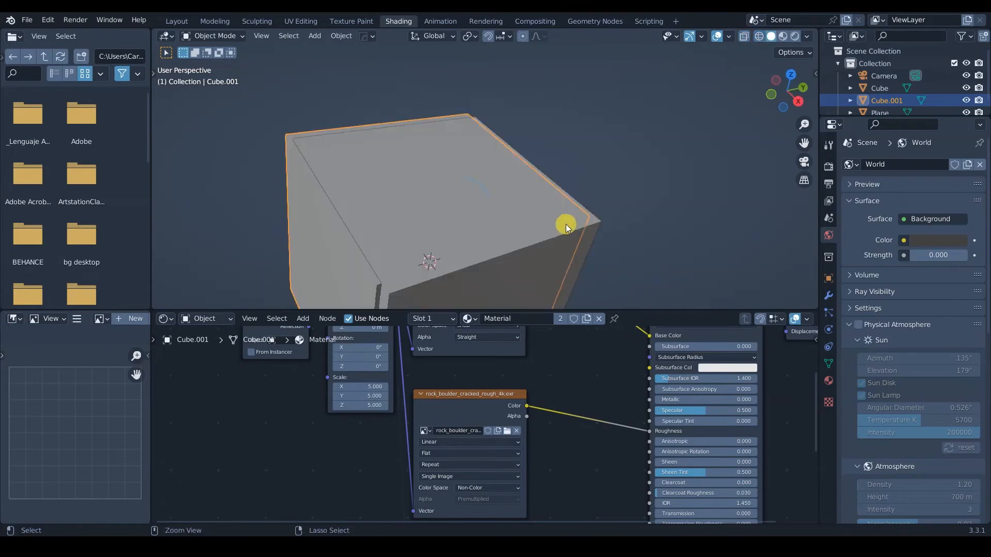
key("x")
left_click(547, 224)
left_click(526, 225)
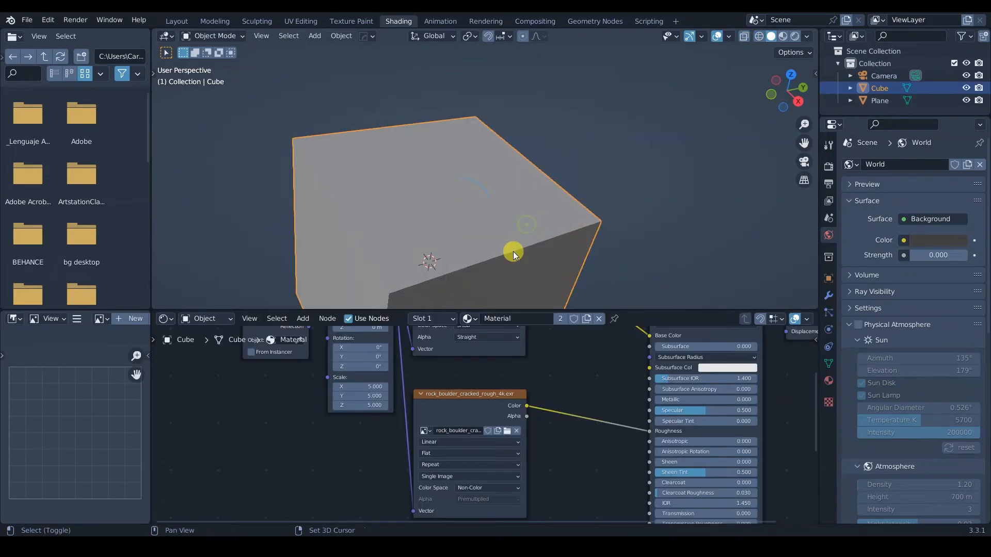
middle_click_drag(518, 242, 499, 196, "shift")
middle_click_drag(490, 155, 482, 206)
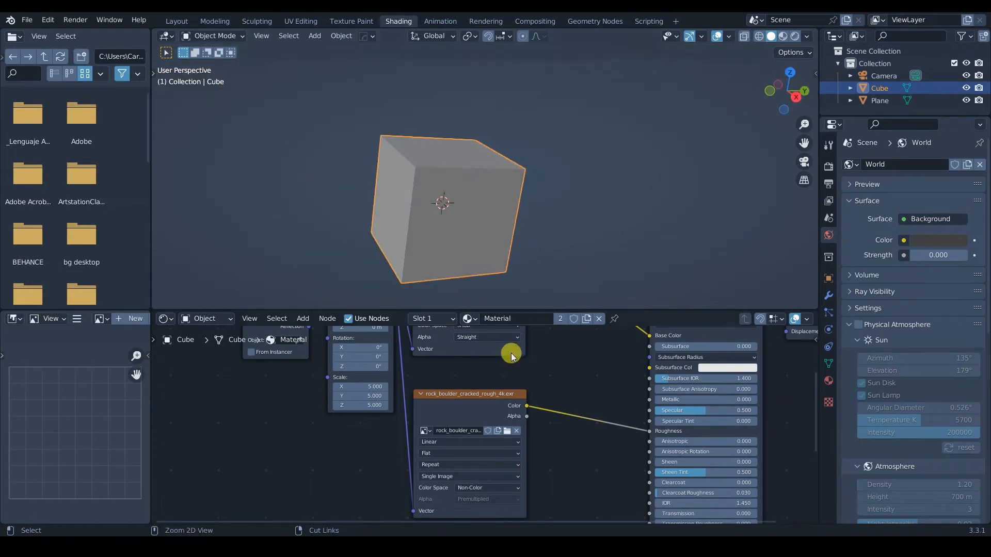
- Maximize the node editor, move Material Output away from the Principled BSDF, and import rock_boulder_cracked_disp_4k from the Explorer textures folder as a texture node
key("ctrl+space")
scroll(515, 327, "down", 6)
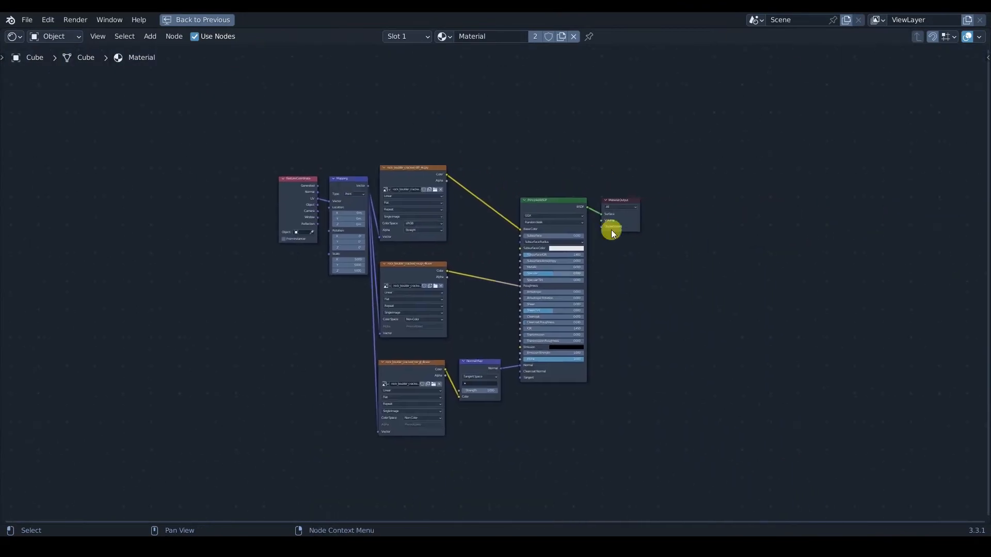
left_click_drag(622, 206, 717, 197)
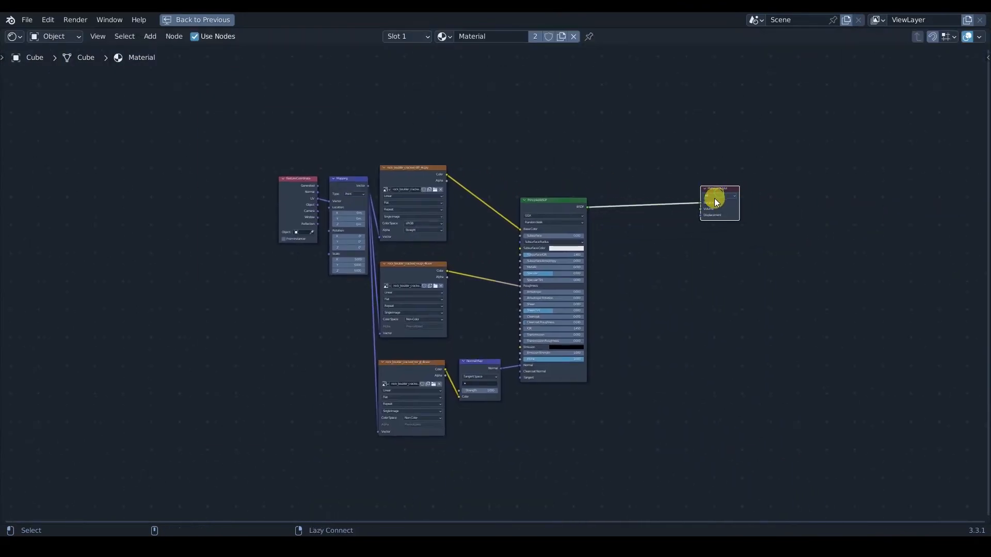
key("alt+Tab")
left_click(550, 253)
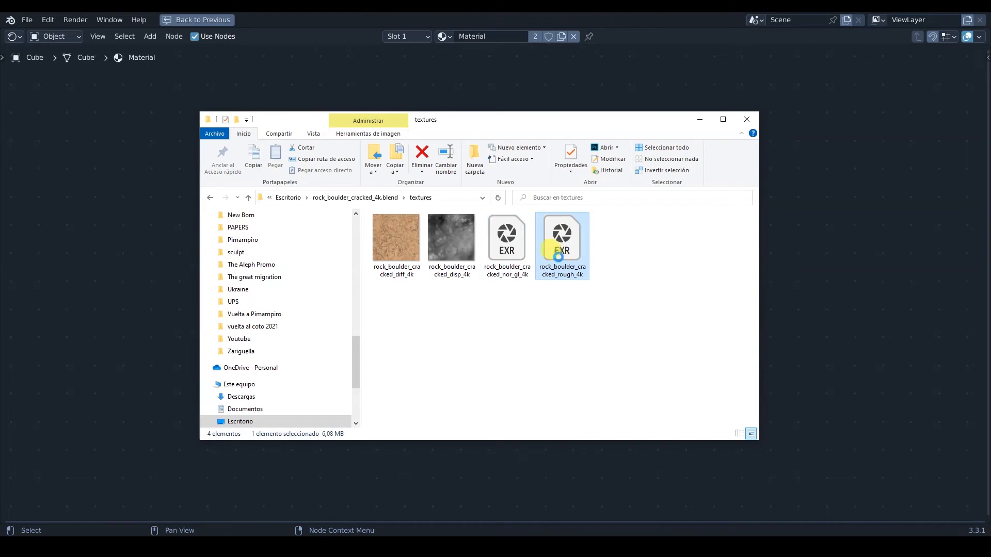
left_click(458, 254)
left_click_drag(458, 253, 641, 251)
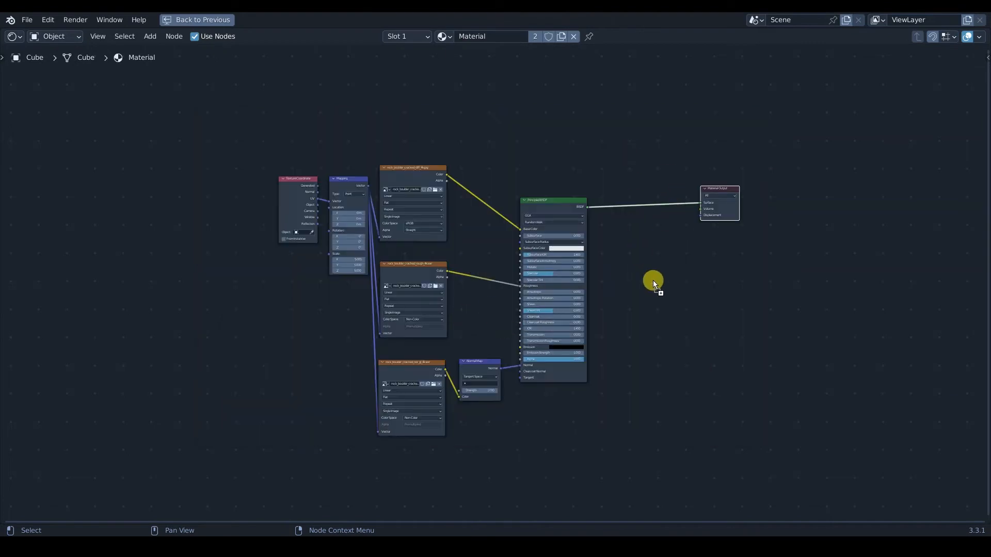
left_click_drag(657, 293, 658, 295)
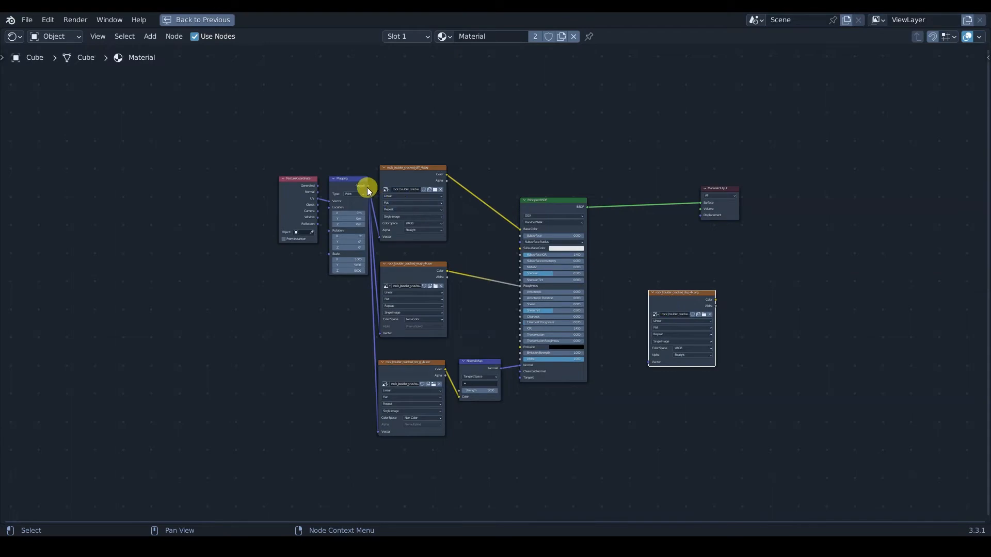
- Link the Mapping node's Vector to the displacement texture and arrange that texture between the Principled BSDF and the Material Output
left_click_drag(372, 190, 651, 362)
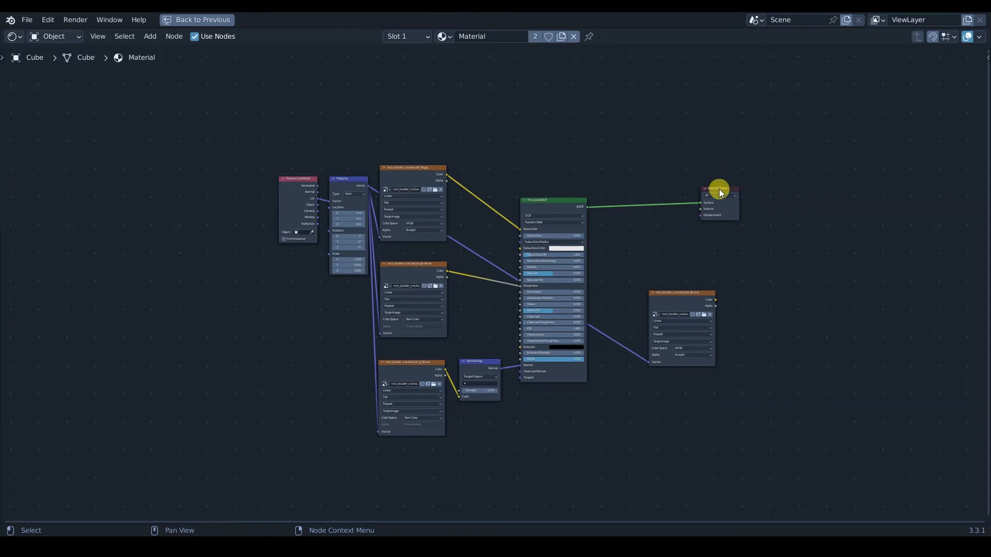
left_click_drag(717, 199, 772, 198)
middle_click_drag(635, 290, 532, 304)
left_click_drag(558, 309, 521, 256)
scroll(583, 289, "up", 4)
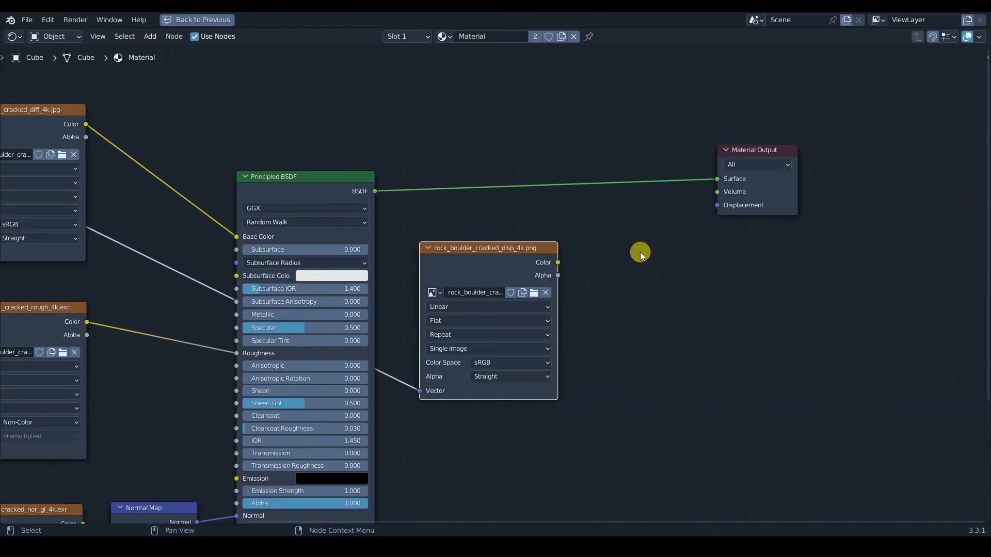
left_click_drag(720, 207, 717, 216)
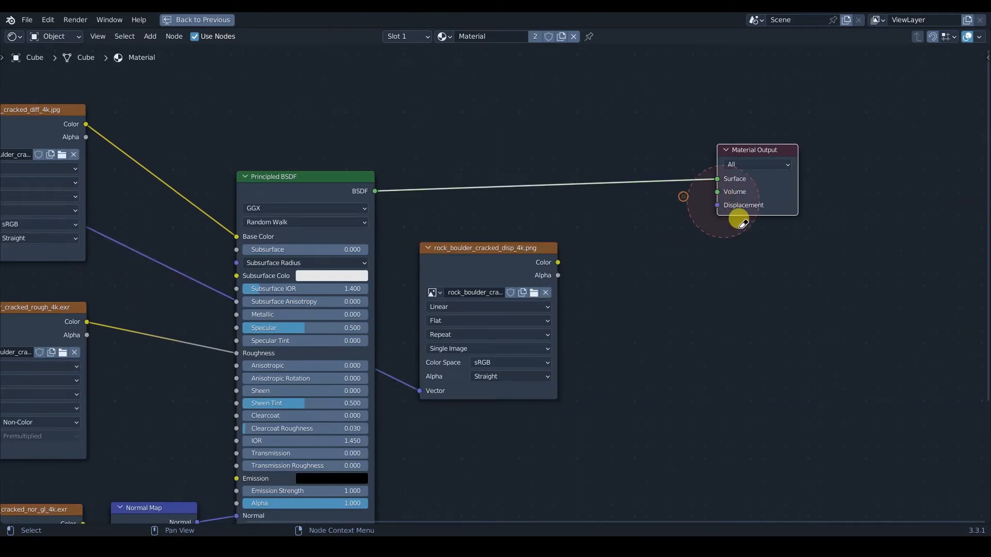
- Add a Displacement node, linking the displacement texture's Color to its Height and its output to the Material Output's Displacement
key("shift+a")
mouse_move(603, 259)
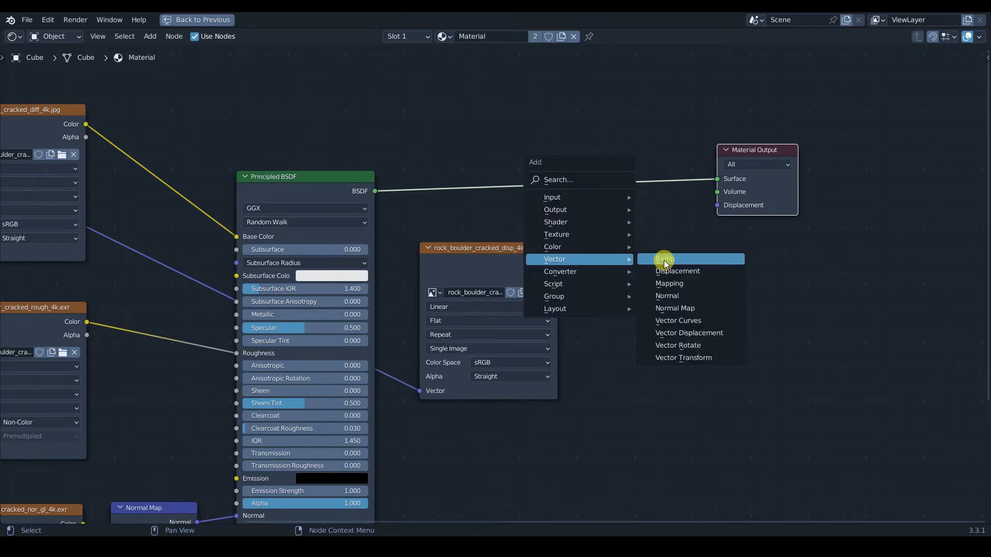
left_click(673, 271)
left_click(601, 258)
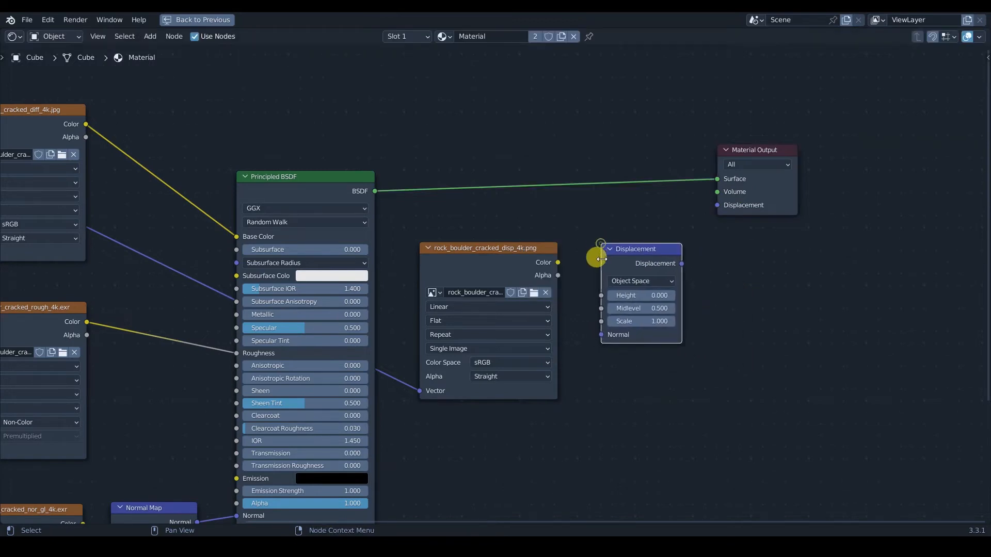
left_click_drag(558, 263, 601, 294)
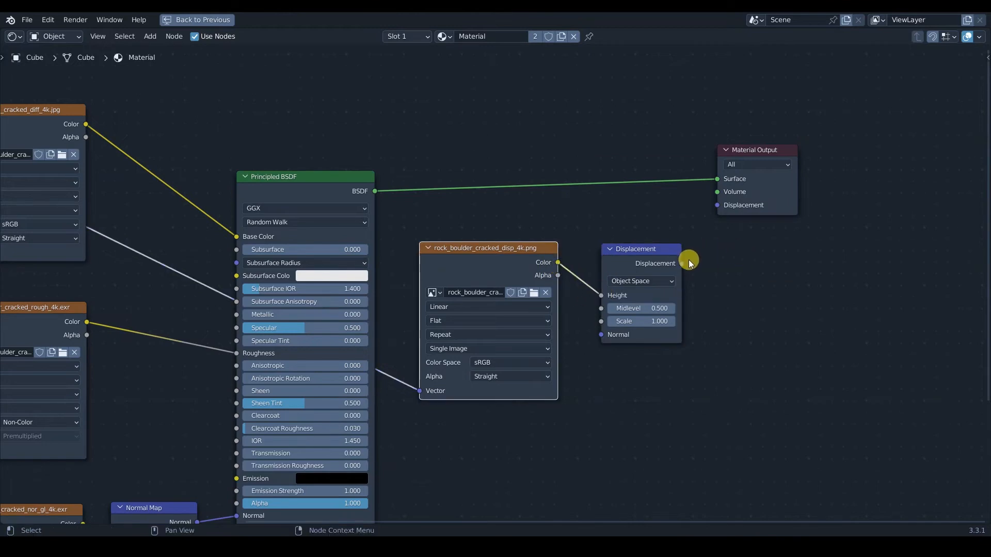
left_click_drag(683, 263, 712, 208)
- Restore the full layout, examine the cube's displaced surface in rendered shading alongside the Displacement node's settings, and return to solid shading
key("ctrl+space")
key("z")
left_click(485, 195)
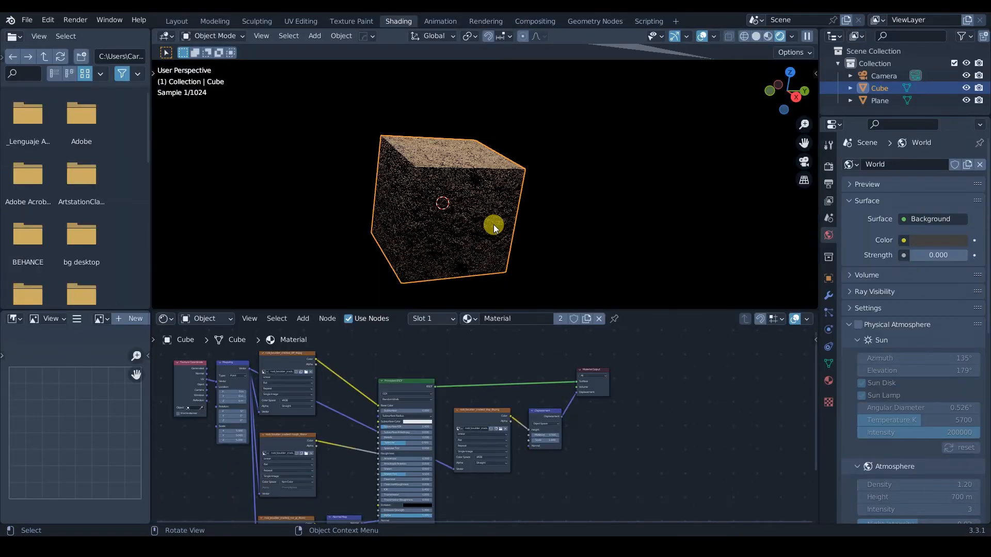
middle_click_drag(454, 249, 534, 207)
scroll(482, 222, "up", 2)
middle_click_drag(494, 177, 507, 225)
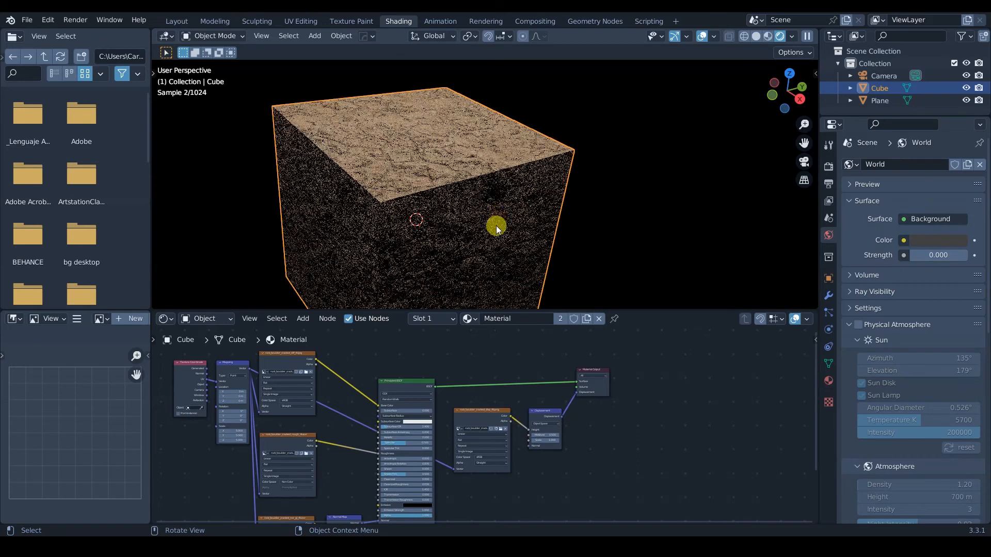
middle_click_drag(470, 184, 506, 204)
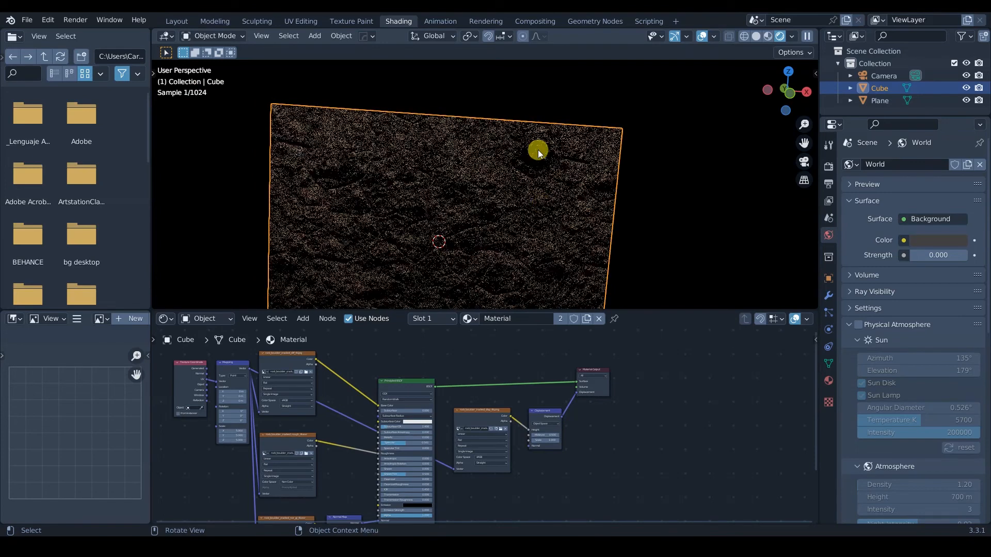
scroll(548, 459, "up", 6)
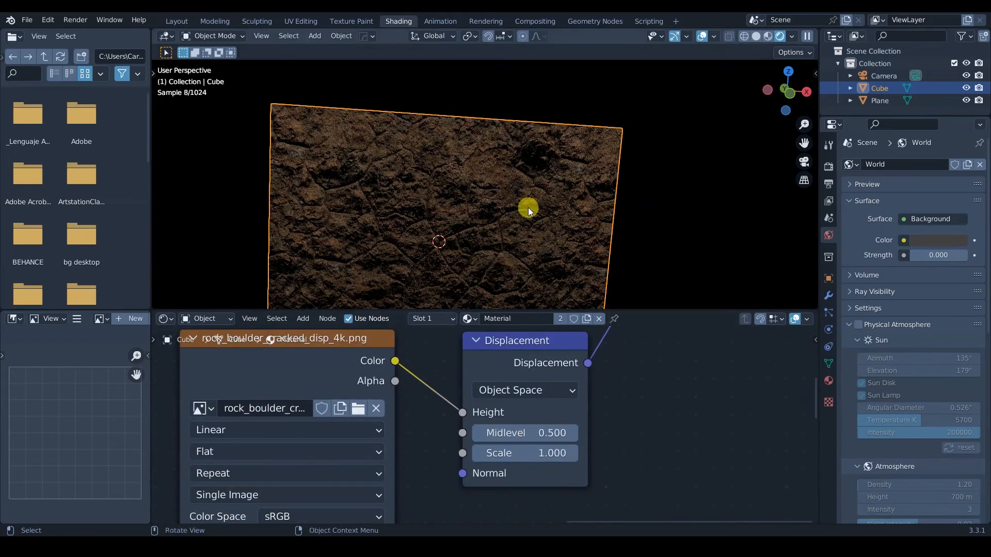
mouse_move(539, 236)
middle_mouse_down()
mouse_move(547, 212)
mouse_move(522, 230)
mouse_move(545, 258)
mouse_move(537, 225)
mouse_move(559, 215)
mouse_move(524, 210)
mouse_move(542, 215)
mouse_move(521, 245)
mouse_move(596, 231)
mouse_move(517, 241)
mouse_move(546, 232)
mouse_move(553, 239)
mouse_move(533, 252)
mouse_move(522, 243)
middle_mouse_up()
key("z")
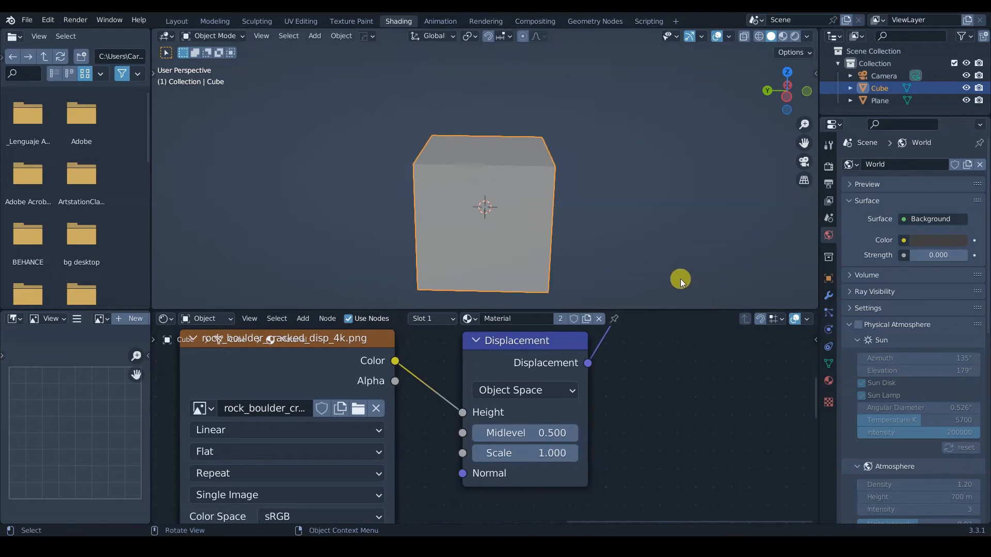
- Set the cube material's surface displacement method to Displacement Only in its settings
left_click(828, 385)
scroll(871, 364, "down", 2)
scroll(872, 367, "down", 10)
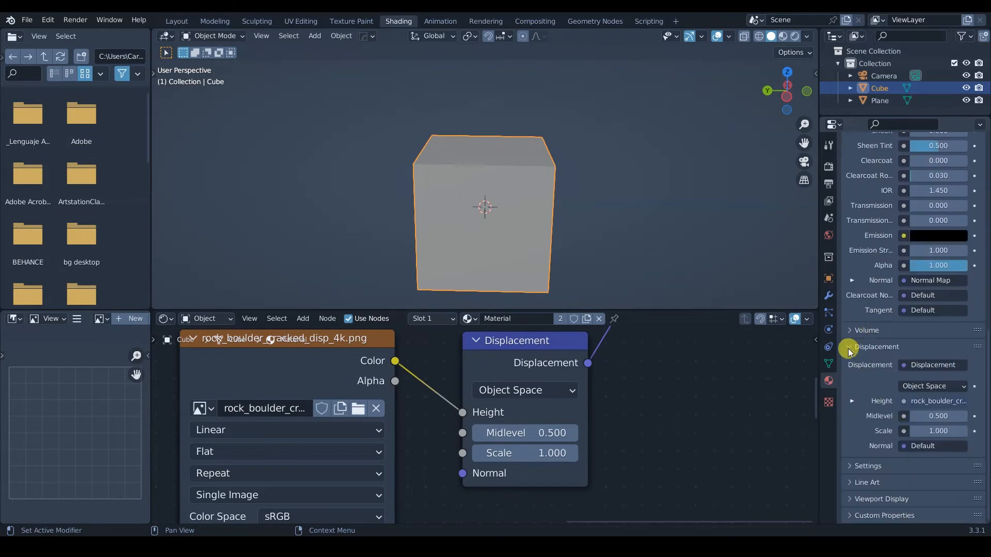
left_click(851, 353)
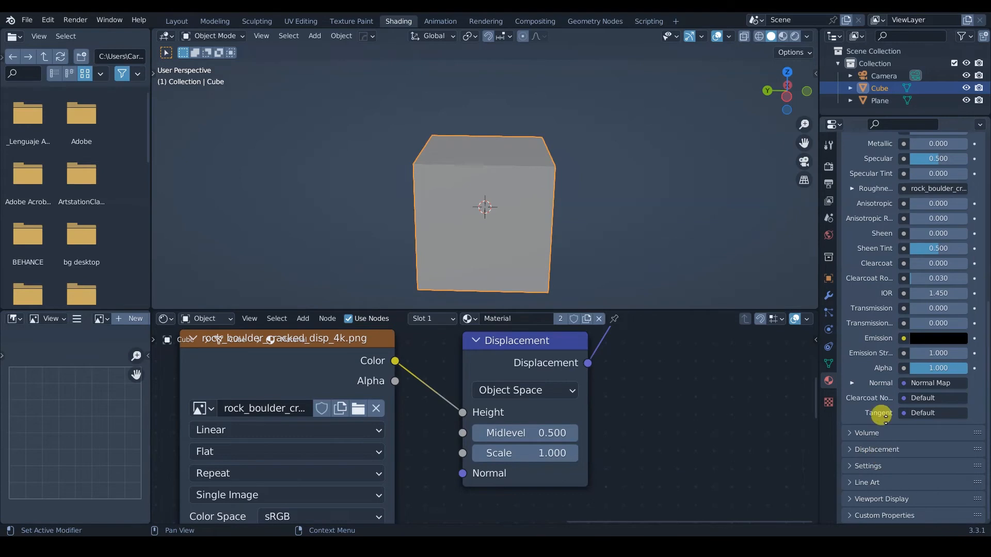
left_click(849, 466)
scroll(888, 439, "down", 5)
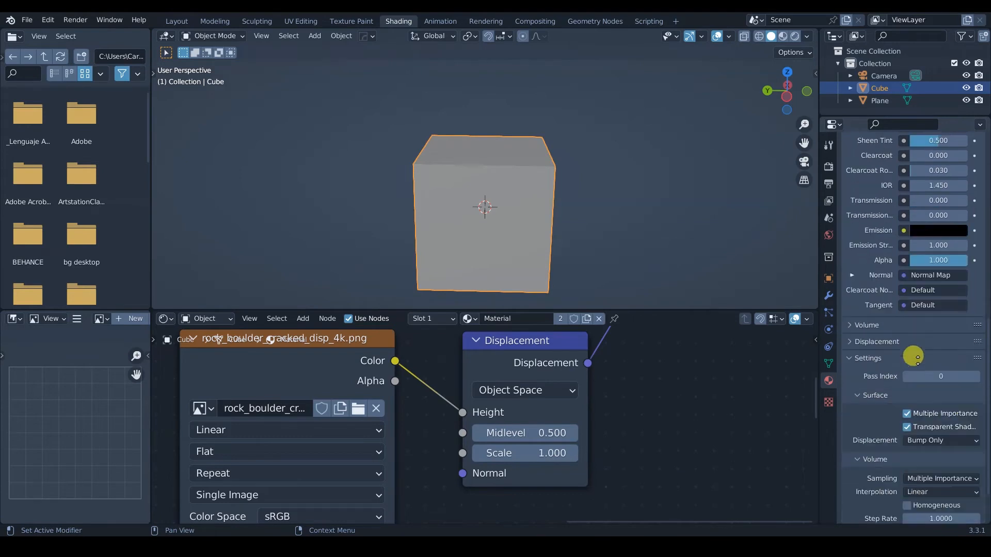
left_click(867, 385)
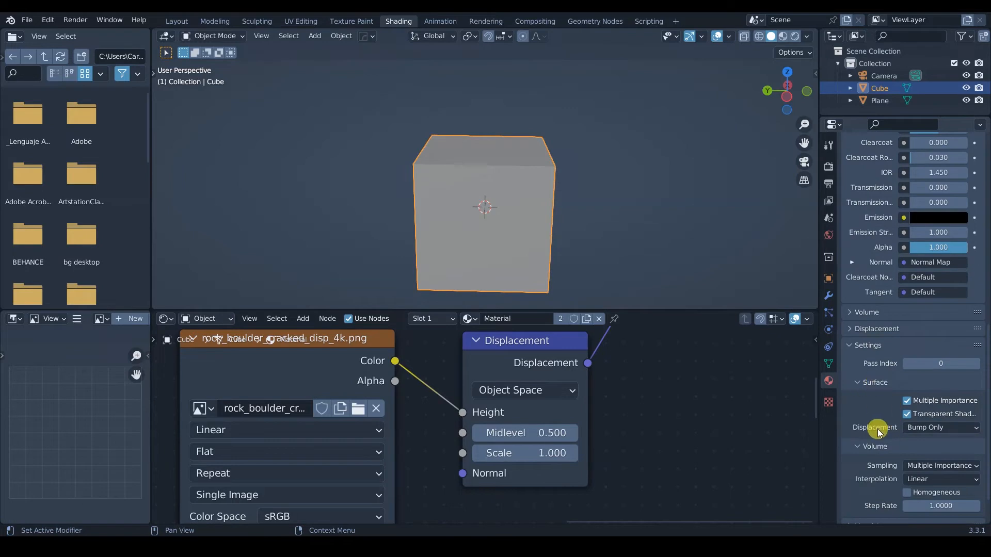
left_click(858, 381)
left_click(855, 388)
scroll(896, 393, "down", 2)
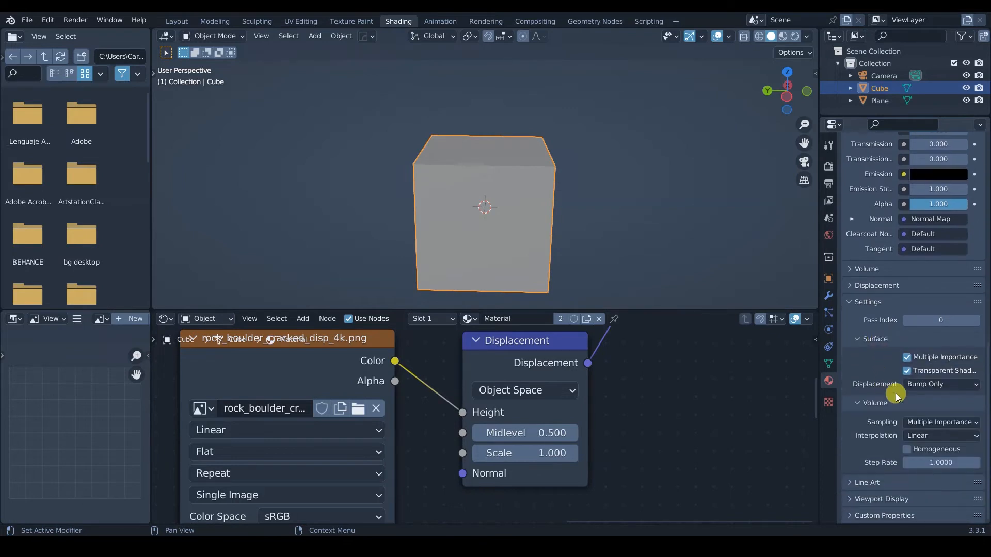
left_click(937, 385)
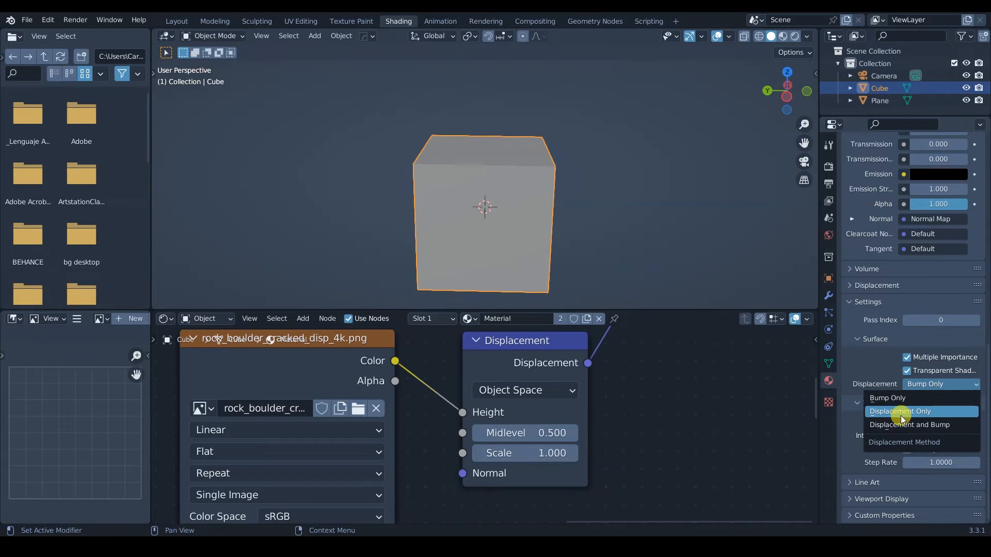
left_click(914, 413)
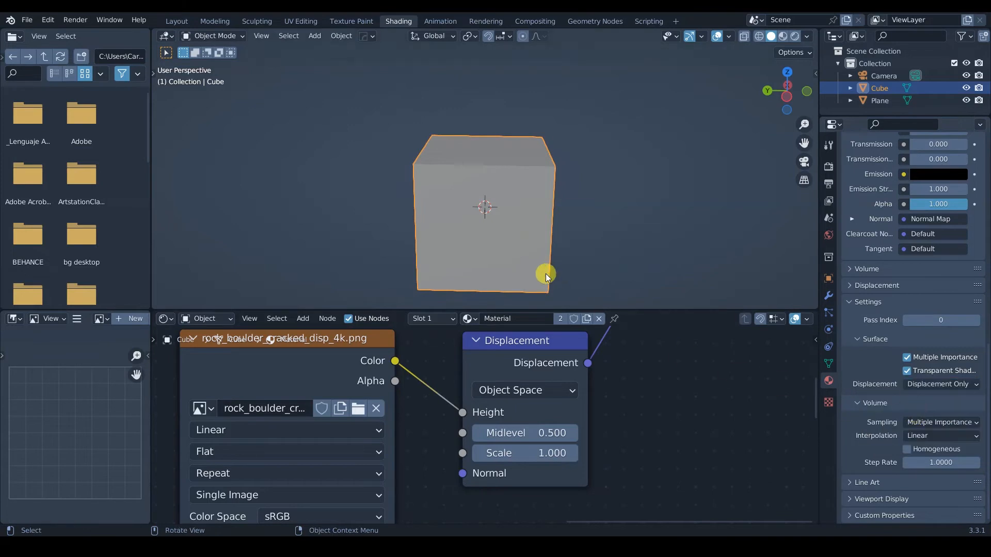
- Show the cube in rendered shading and set the Displacement node's Midlevel to 0
key("z")
left_click(504, 212)
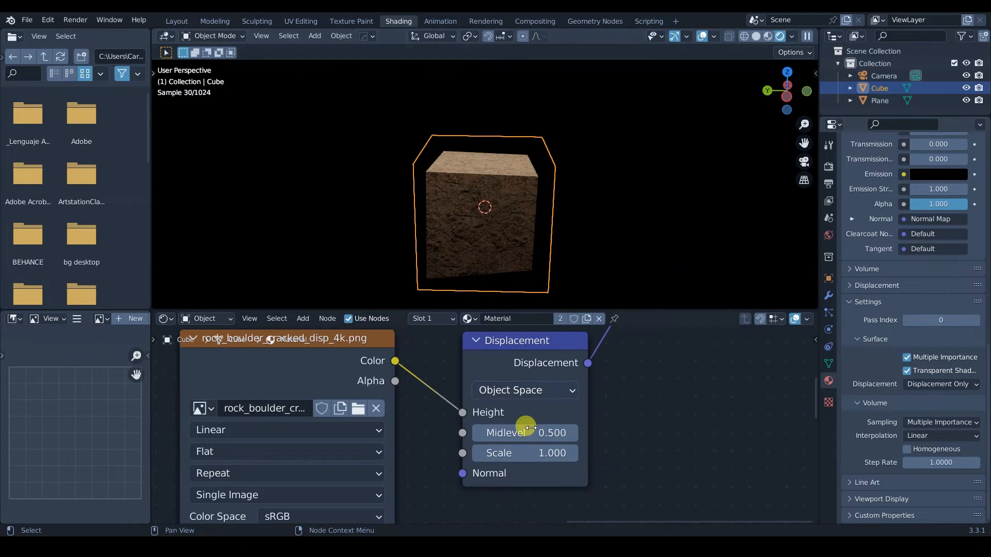
mouse_move(535, 435)
left_mouse_down()
mouse_move(550, 438)
mouse_move(540, 434)
left_mouse_up()
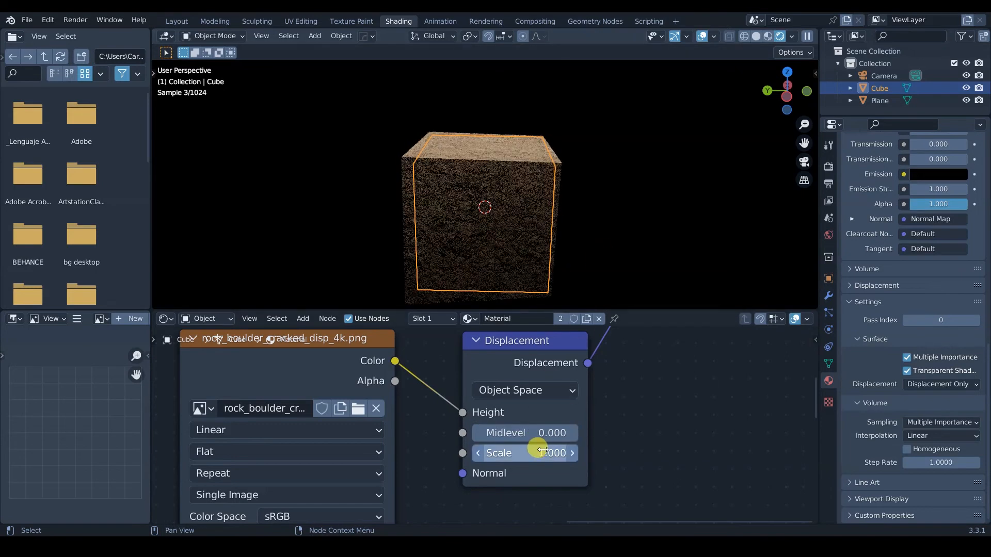
left_click(552, 253)
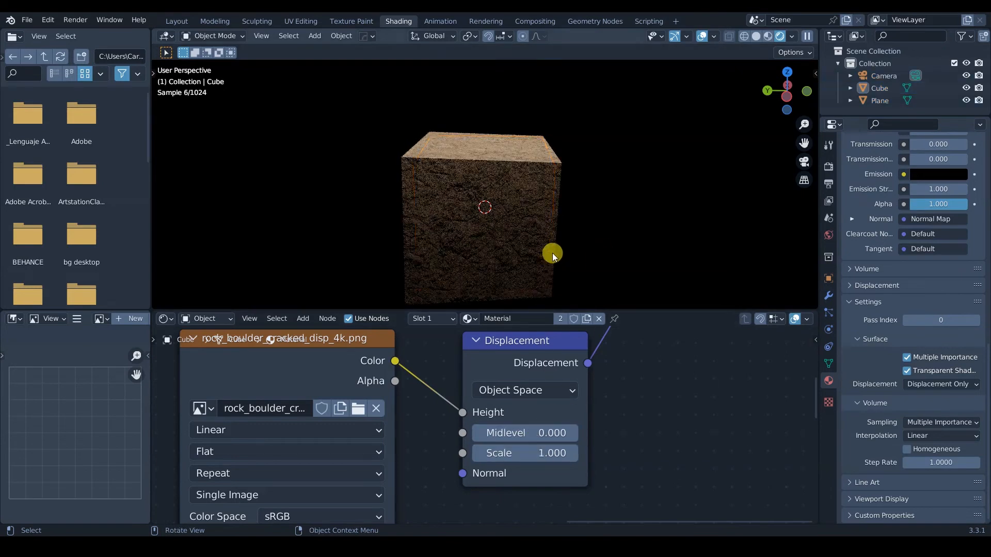
left_click(533, 432)
- Try a Scale of 3 on the Displacement node in the rendered preview
left_click(536, 454)
mouse_move(543, 457)
left_mouse_down()
mouse_move(509, 455)
mouse_move(531, 454)
mouse_move(523, 452)
left_mouse_up()
left_click(525, 239)
- Switch the viewport to solid shading and set the Displacement node's Scale to 1
key("z")
left_click(605, 231)
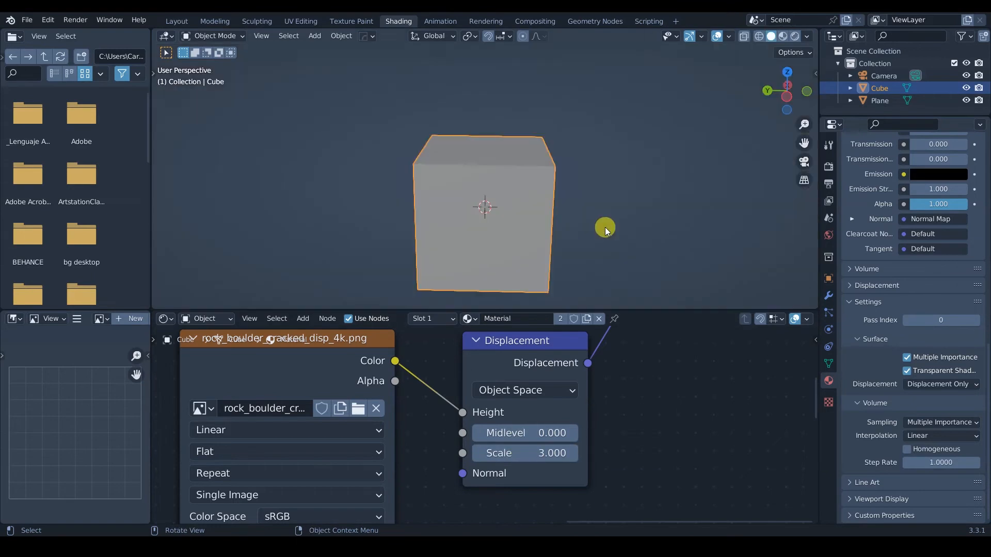
left_click(535, 453)
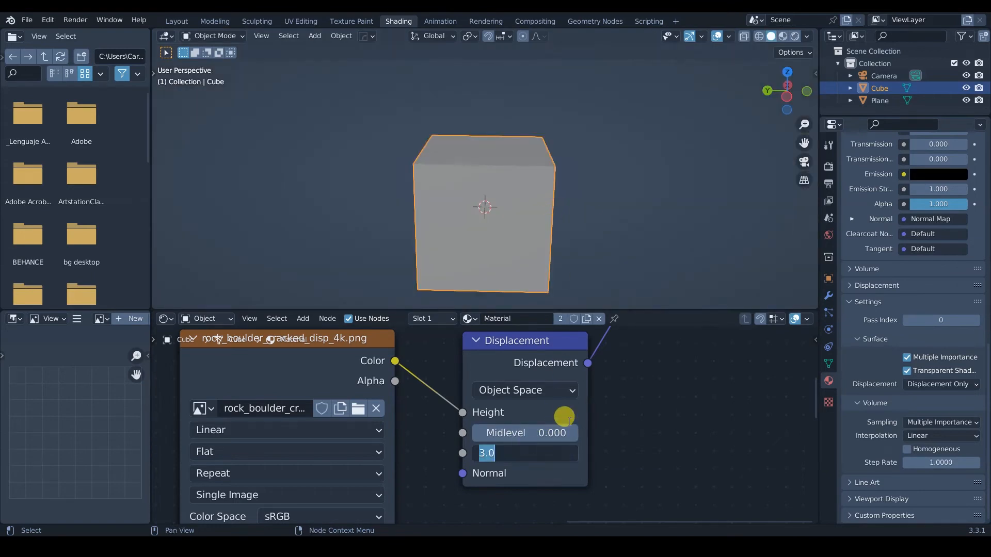
type("1")
key("Return")
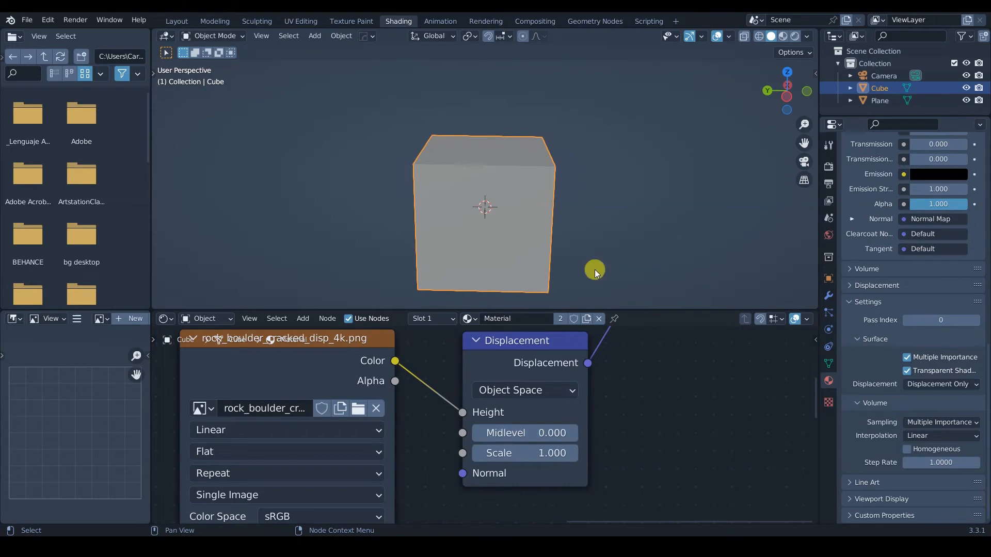
- Enter Edit Mode on the cube and subdivide its whole mesh once
middle_click_drag(571, 195, 580, 206)
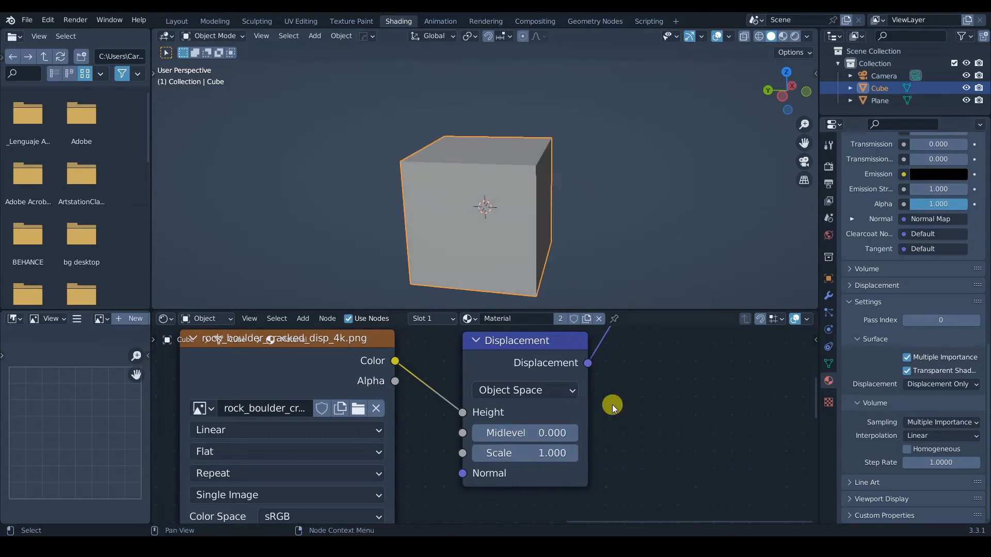
scroll(622, 397, "down", 3)
scroll(595, 445, "down", 2)
scroll(598, 408, "up", 2, "shift")
middle_click_drag(541, 246, 518, 214)
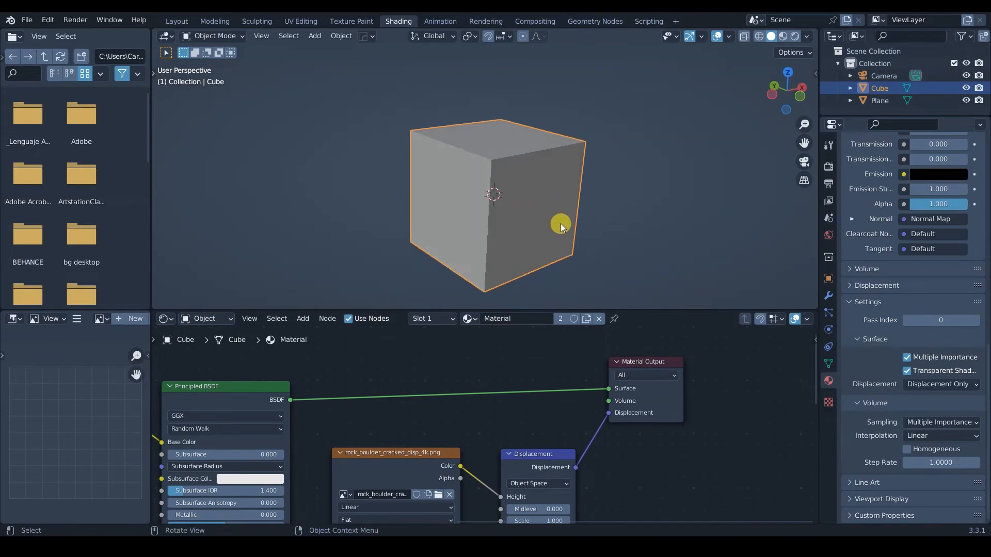
middle_click_drag(574, 205, 506, 191)
key("Tab")
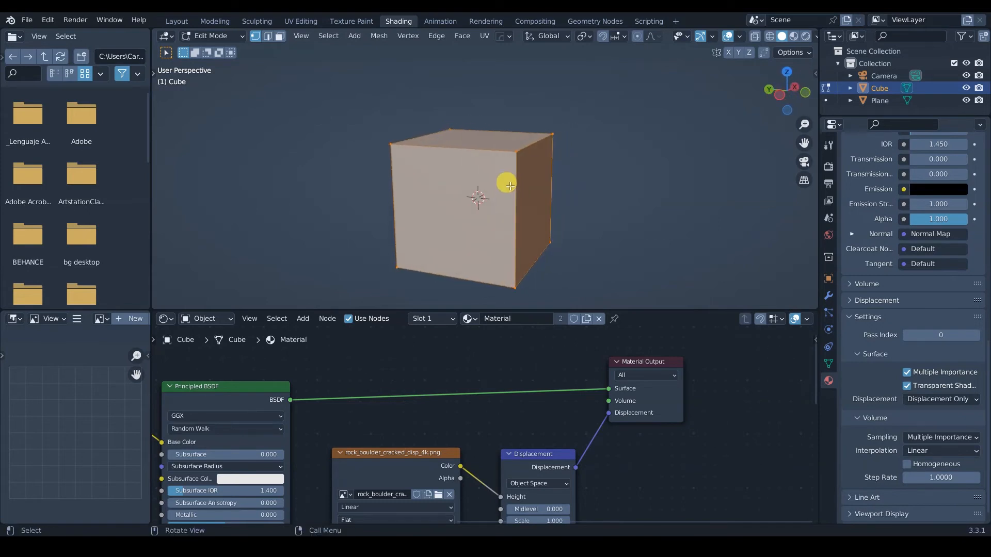
middle_click_drag(435, 161, 456, 168)
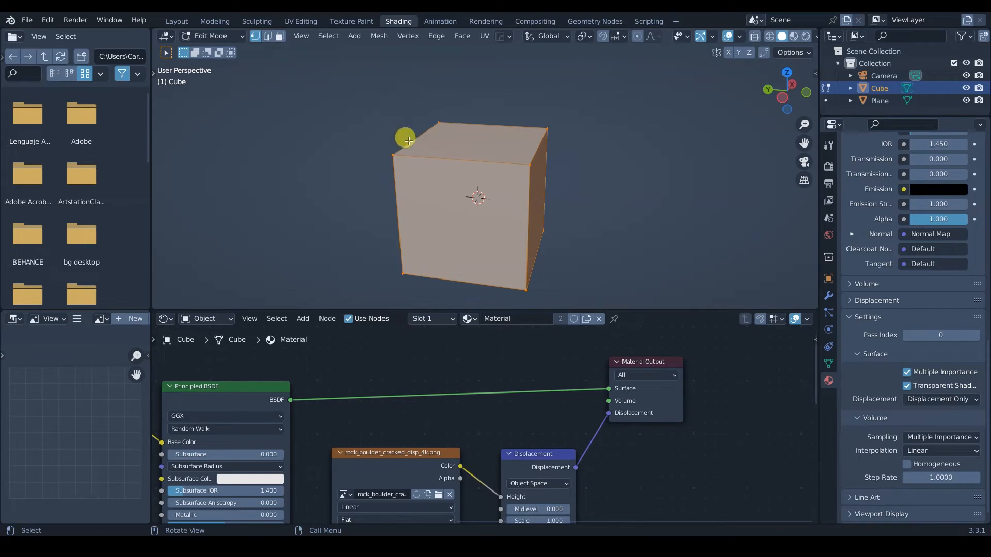
right_click(442, 169)
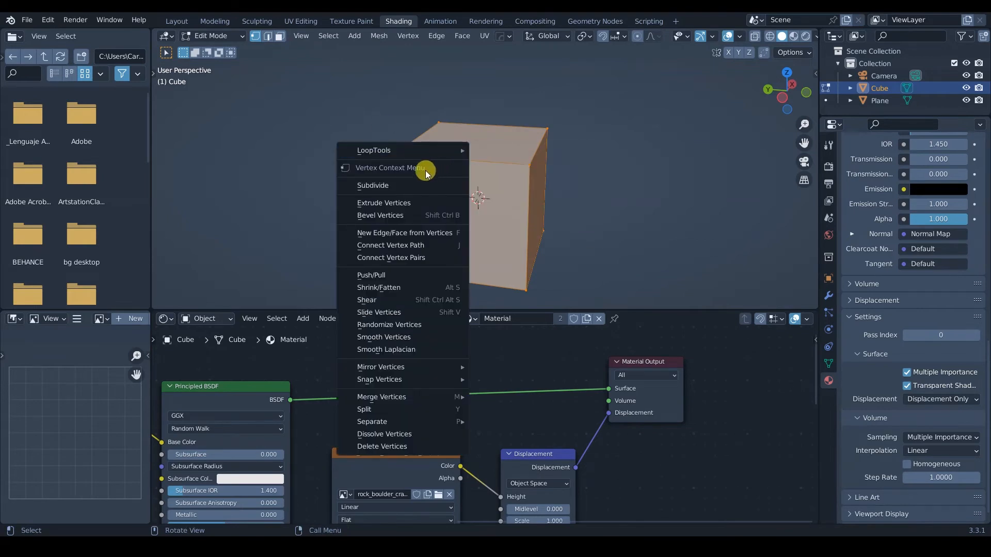
left_click(404, 185)
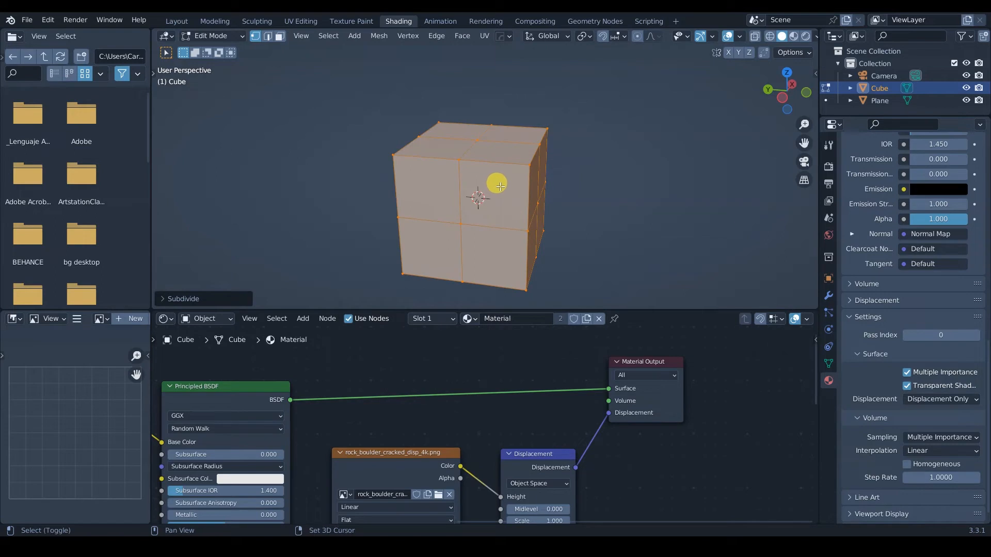
- Subdivide the cube's whole mesh repeatedly into a very dense grid and return to Object Mode
key("shift+r")
key("shift+r")
key("shift+r")
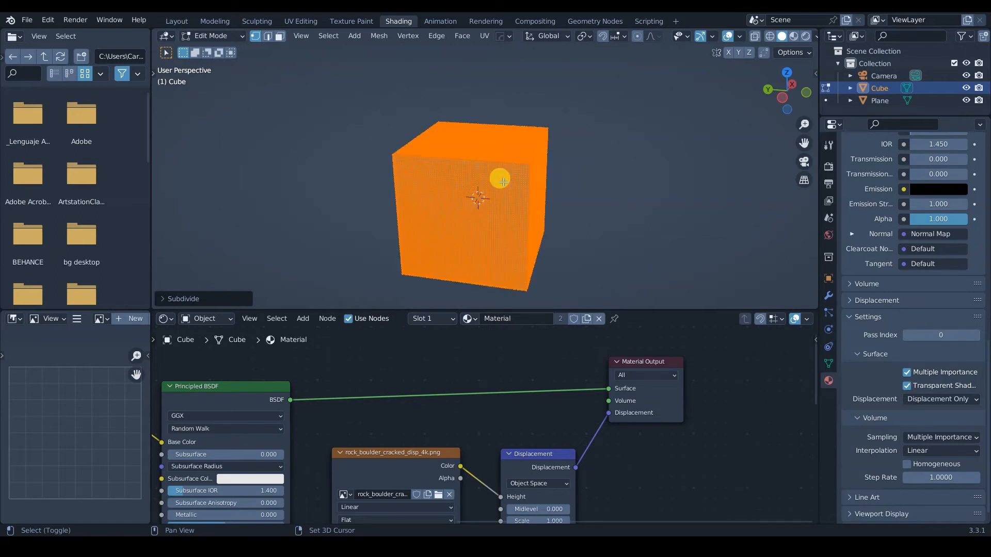
mouse_move(478, 188)
middle_mouse_down()
mouse_move(494, 189)
mouse_move(463, 198)
middle_mouse_up()
key("Tab")
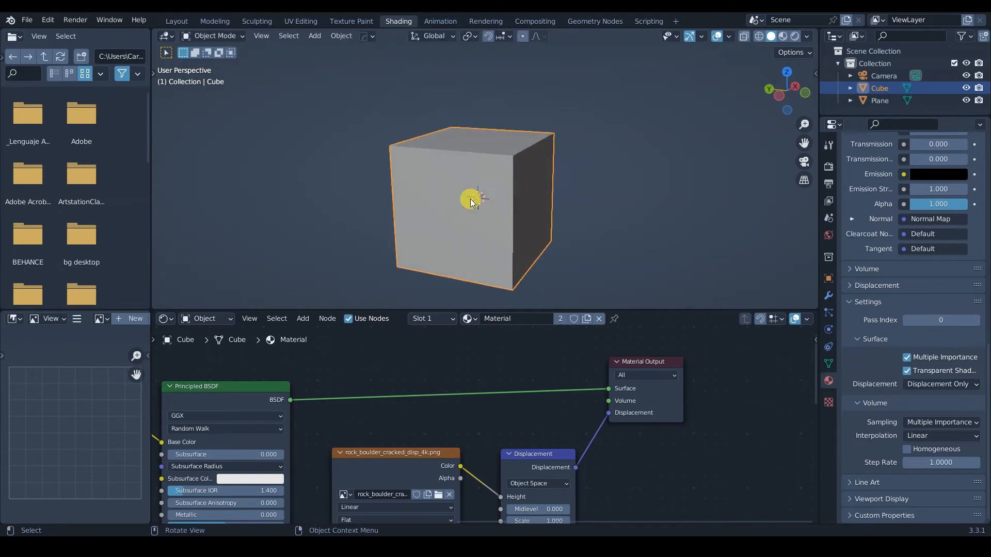
- Preview the densely subdivided cube's displacement in rendered shading without the selection outline
scroll(877, 286, "down", 1)
key("z")
left_click(525, 172)
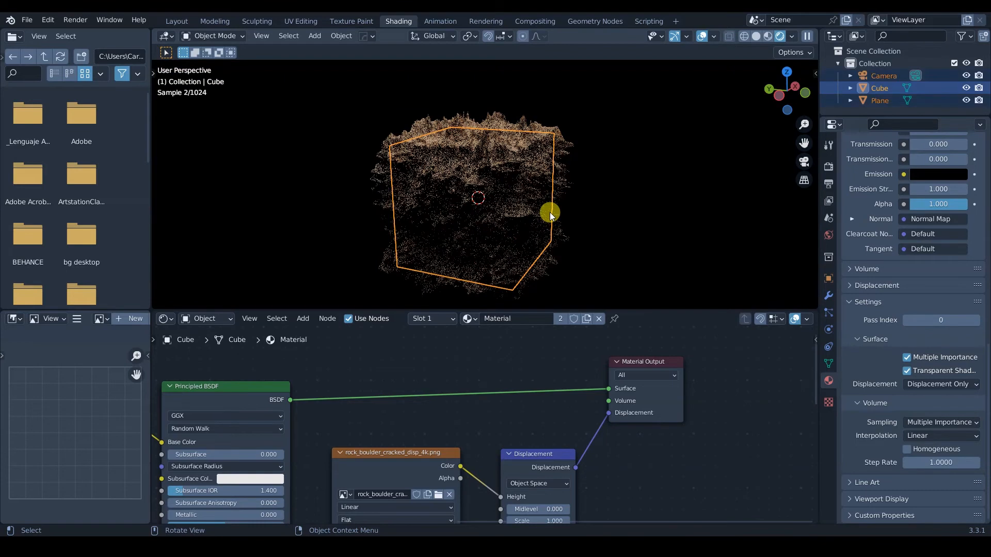
key("alt+a")
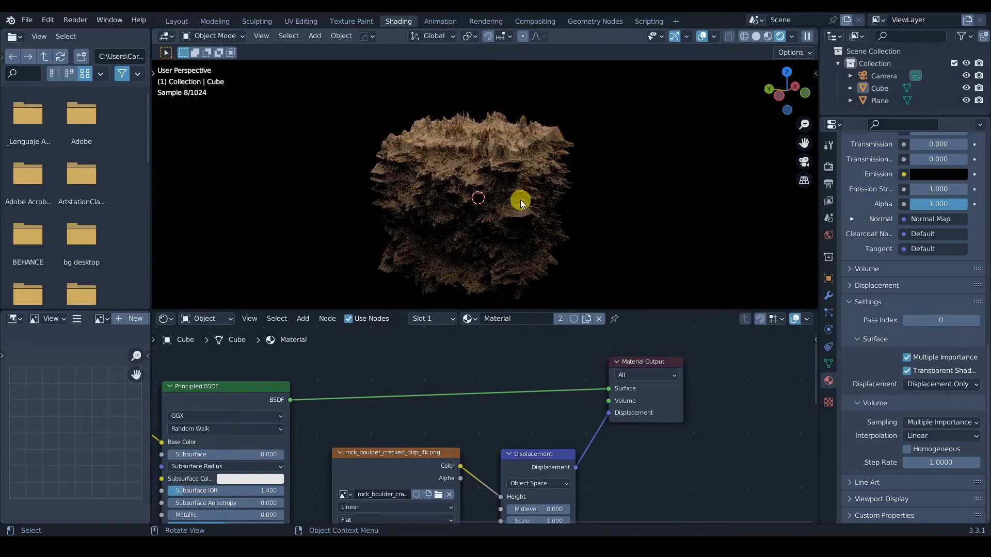
left_click(523, 206)
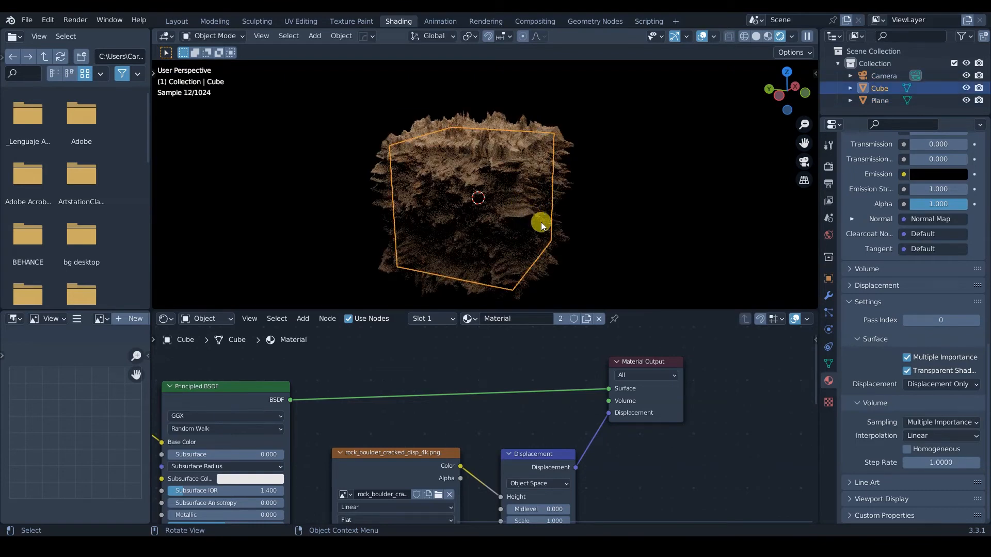
key("alt+a")
middle_click_drag(537, 220, 550, 196)
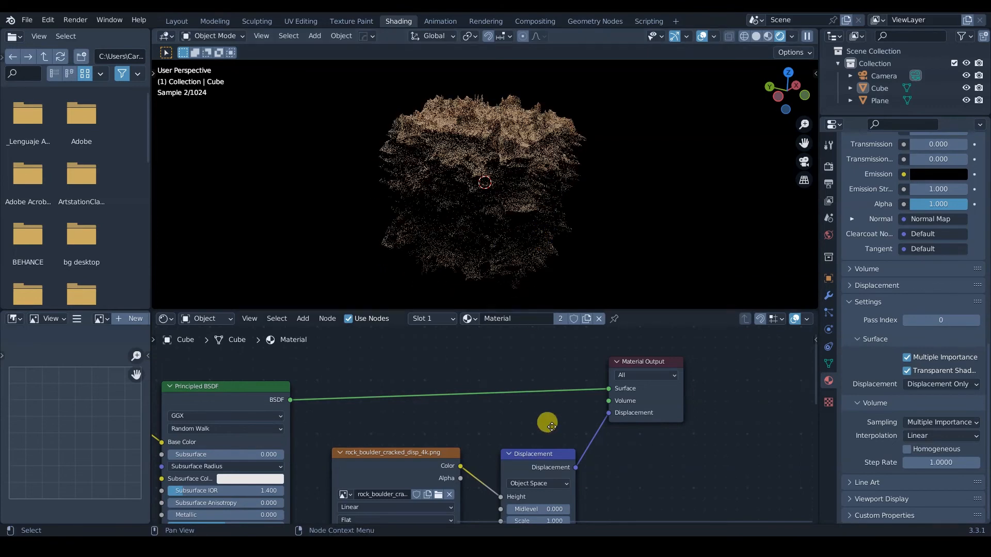
- Try a Scale of 0.1 on the Displacement node
middle_click_drag(547, 426, 521, 352)
scroll(513, 462, "up", 3)
left_click(526, 447)
type(".")
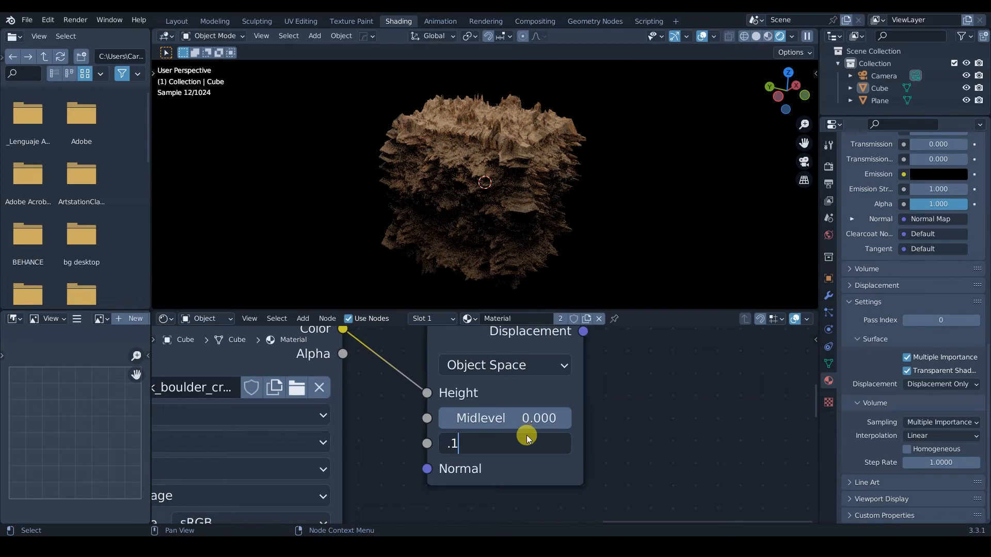
type("1")
key("Return")
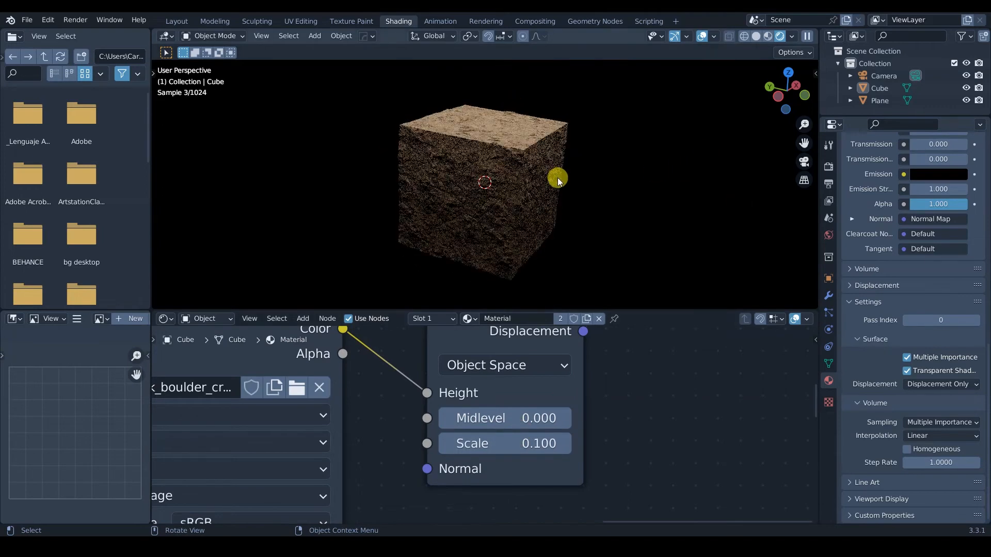
- Try a Scale of 0.2 on the Displacement node and inspect the cube's relief from several sides and up close
left_click(508, 445)
type(".2")
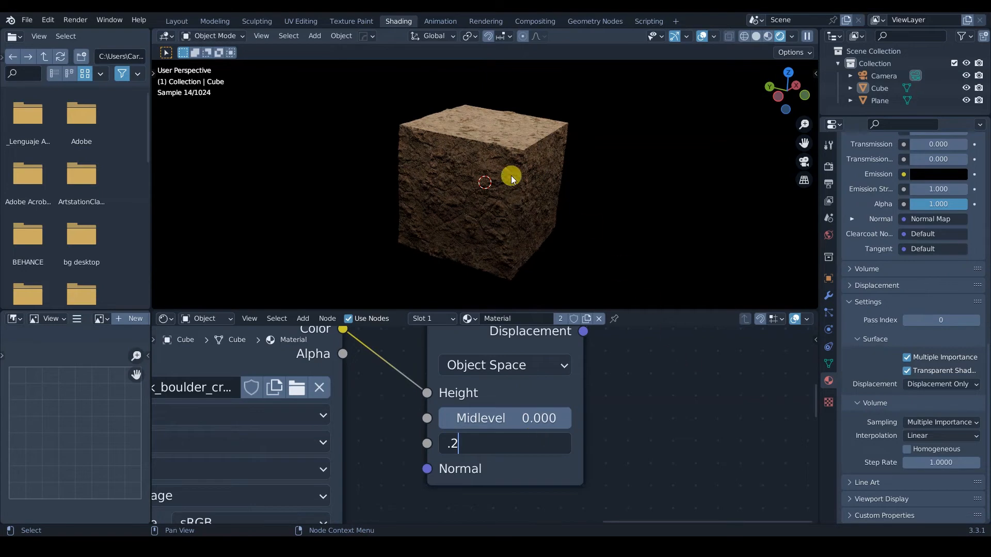
key("Return")
left_click(511, 160)
middle_click_drag(515, 165, 512, 135)
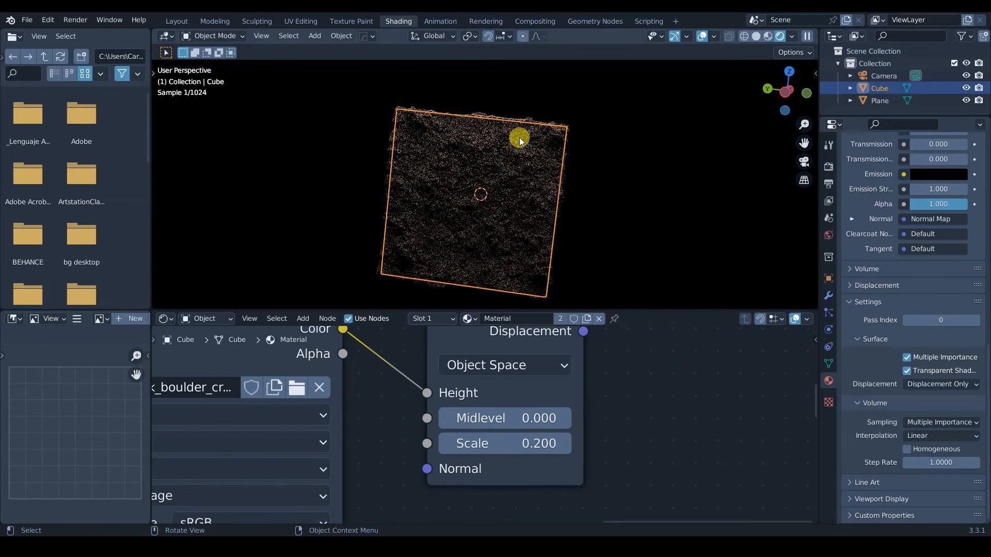
key("alt+a")
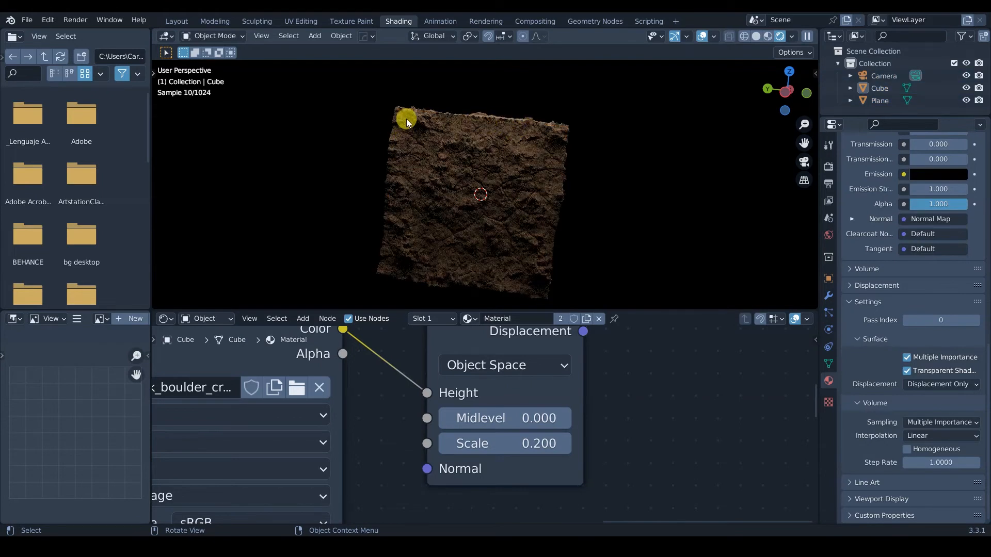
mouse_move(505, 168)
middle_mouse_down()
mouse_move(435, 163)
mouse_move(500, 177)
middle_mouse_up()
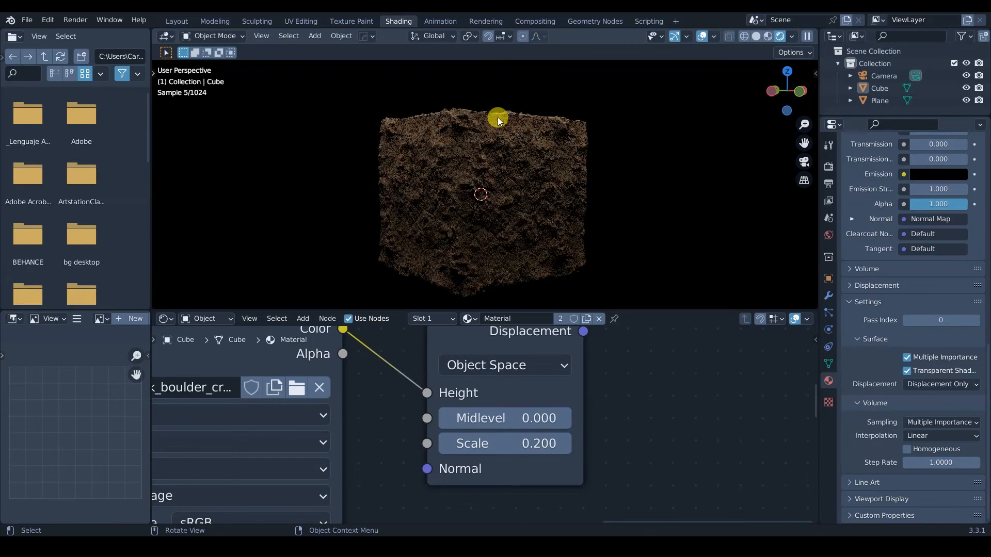
left_click(521, 150)
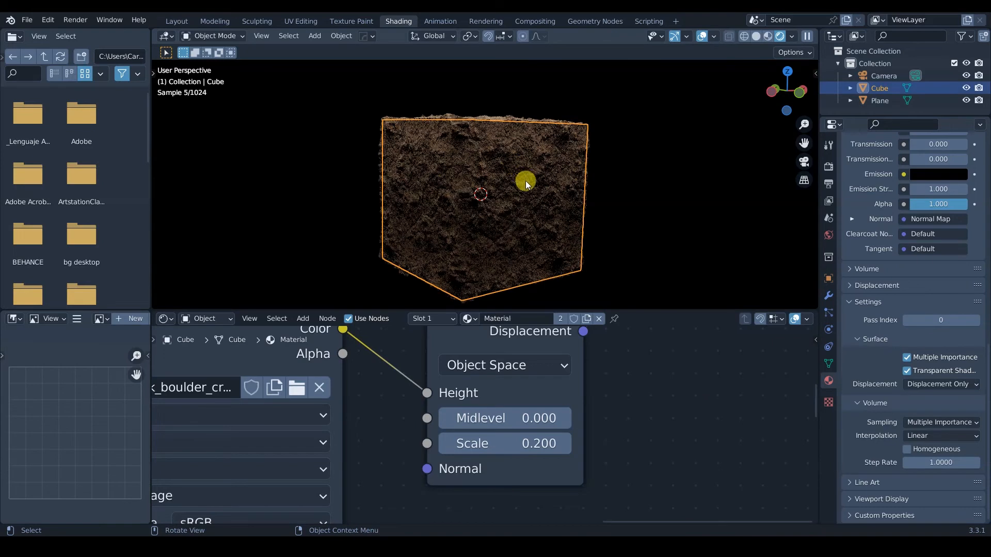
middle_click_drag(513, 175, 511, 187)
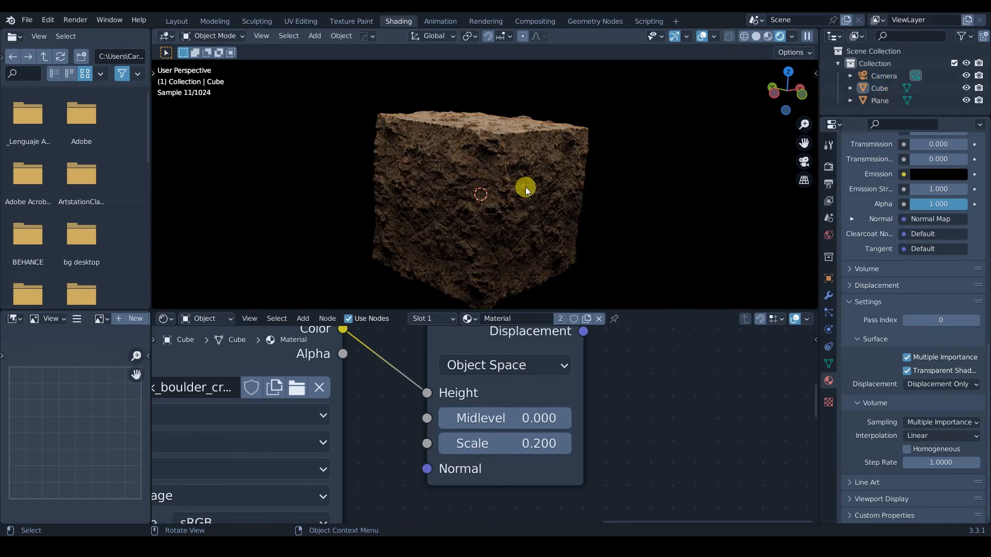
mouse_move(515, 197)
middle_mouse_down("ctrl")
mouse_move(531, 168)
mouse_move(498, 159)
mouse_move(503, 150)
mouse_move(528, 175)
mouse_move(537, 159)
middle_mouse_up("ctrl")
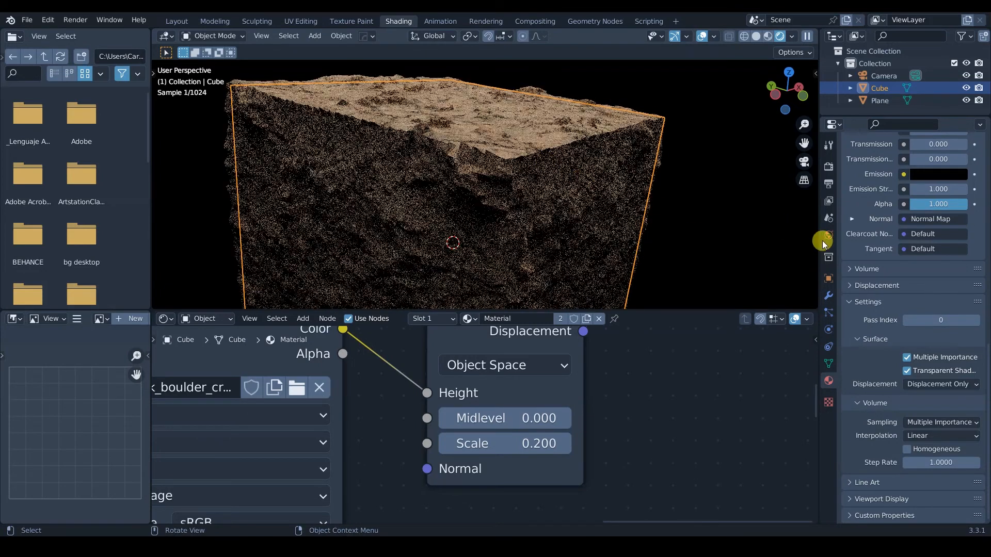
- Add a Subdivision Surface modifier to the cube and check the rendered rock surface
left_click(829, 295)
left_click(891, 165)
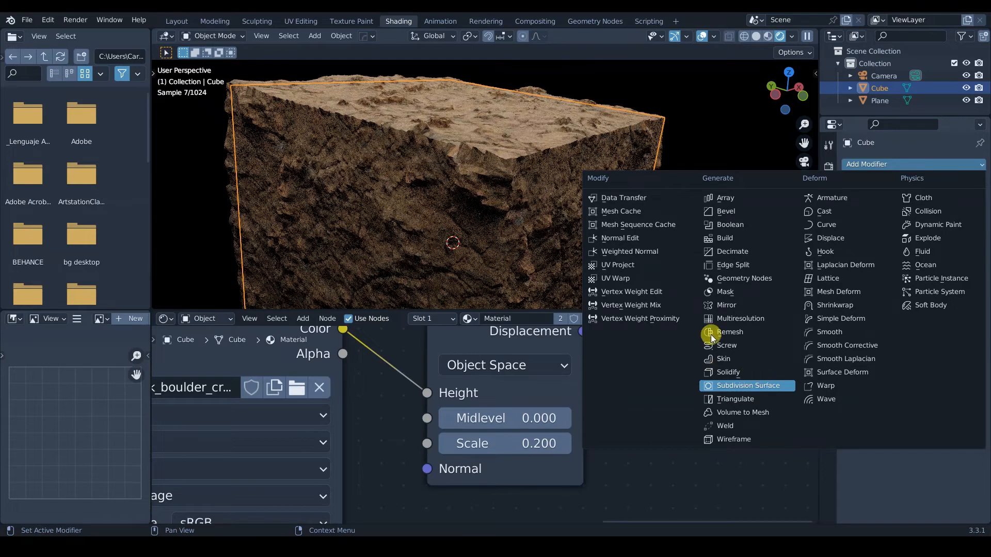
left_click(717, 385)
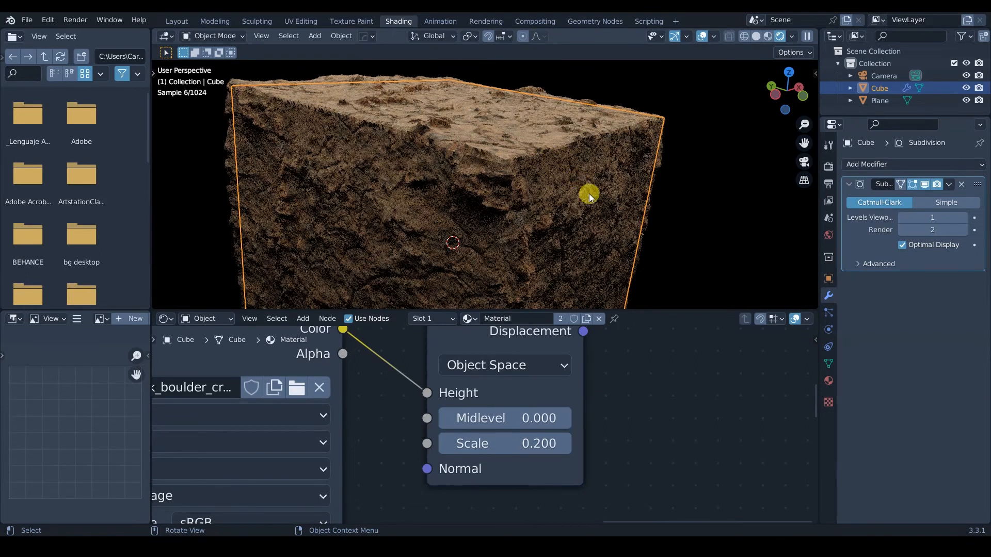
middle_click_drag(586, 206, 555, 199)
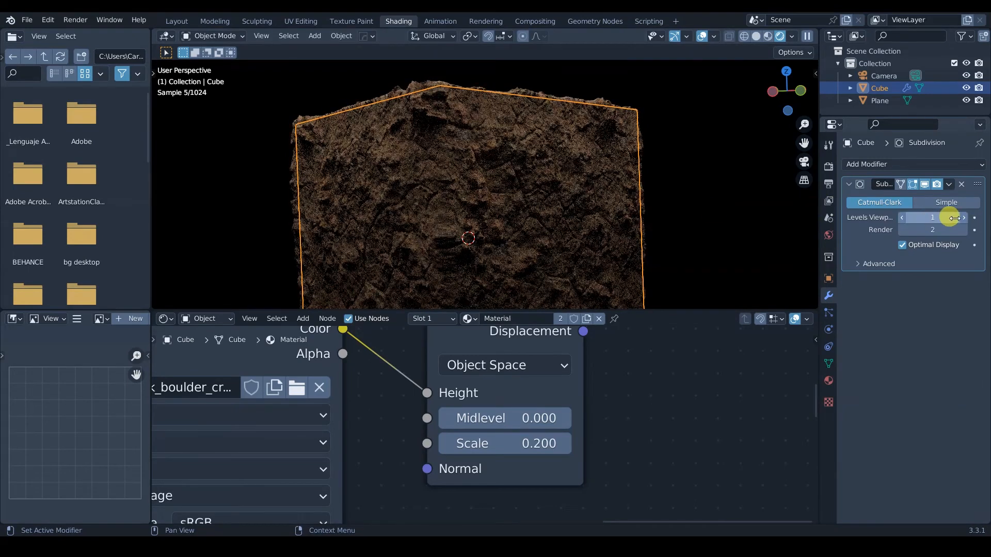
key("a")
key("a")
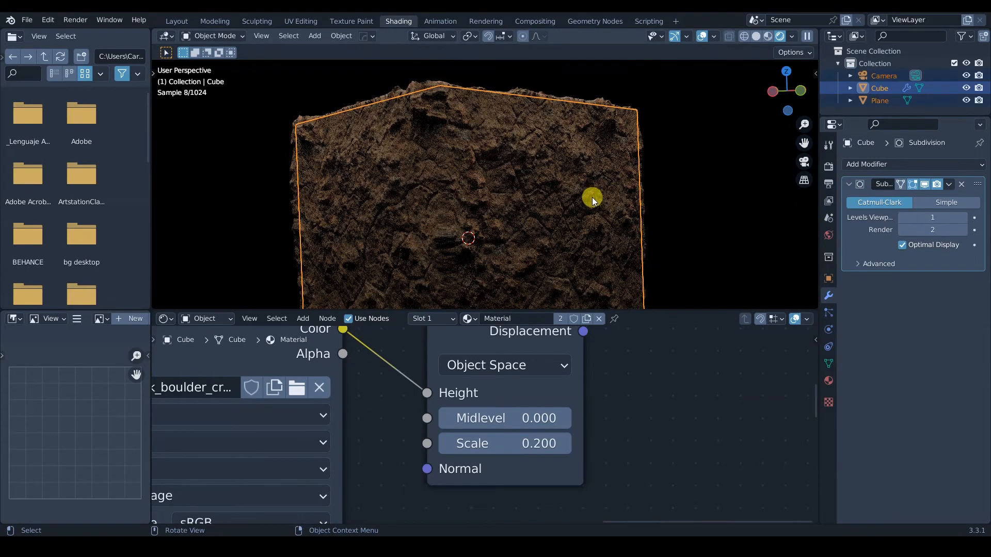
middle_click_drag(601, 204, 575, 290)
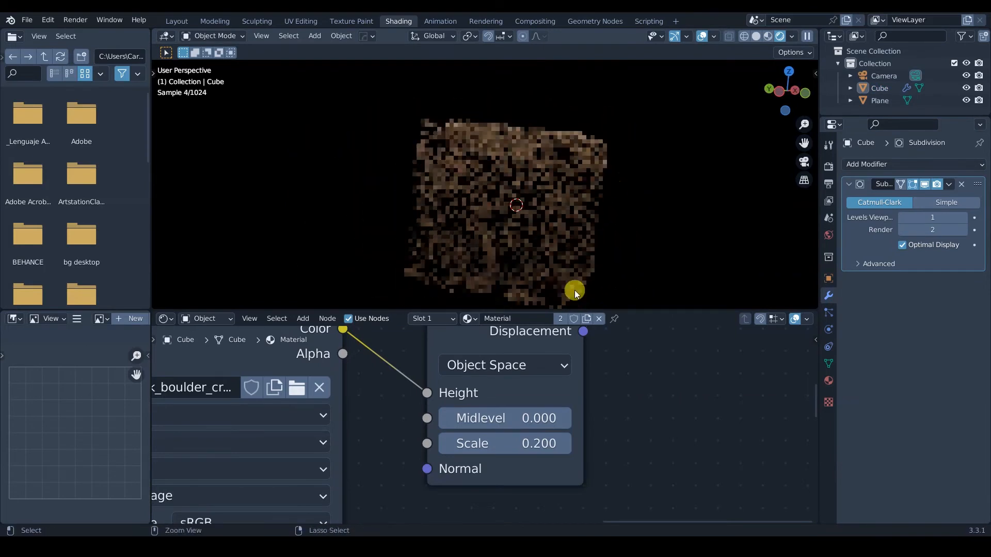
- Set the Displacement node's Scale to 0.3 and view the rendered cube from several sides
left_click(531, 443)
type(".3")
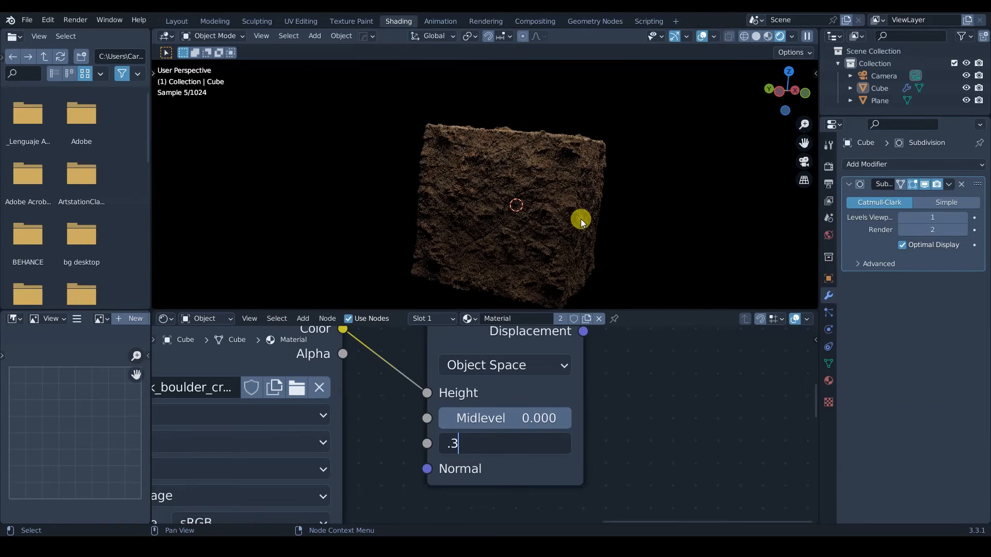
key("Return")
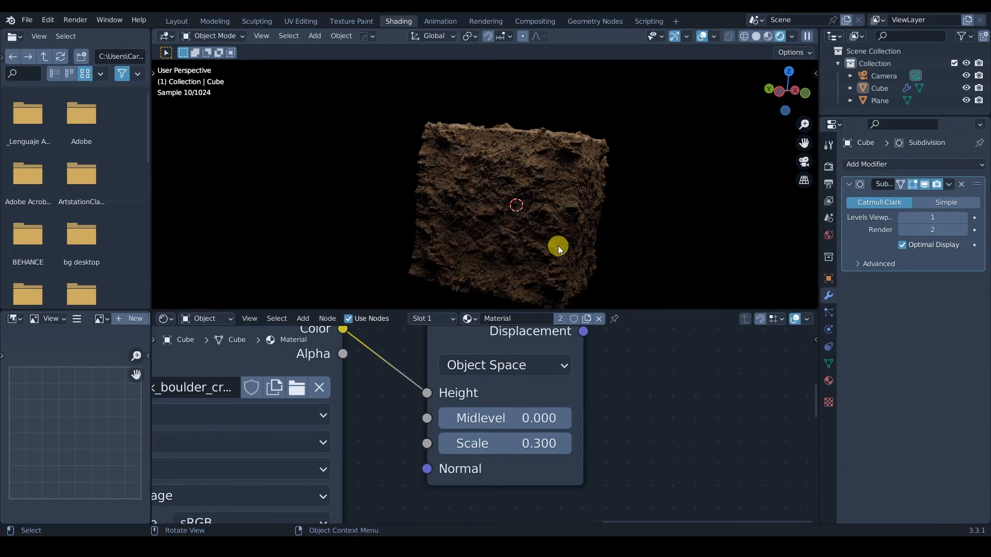
middle_click_drag(560, 246, 531, 201)
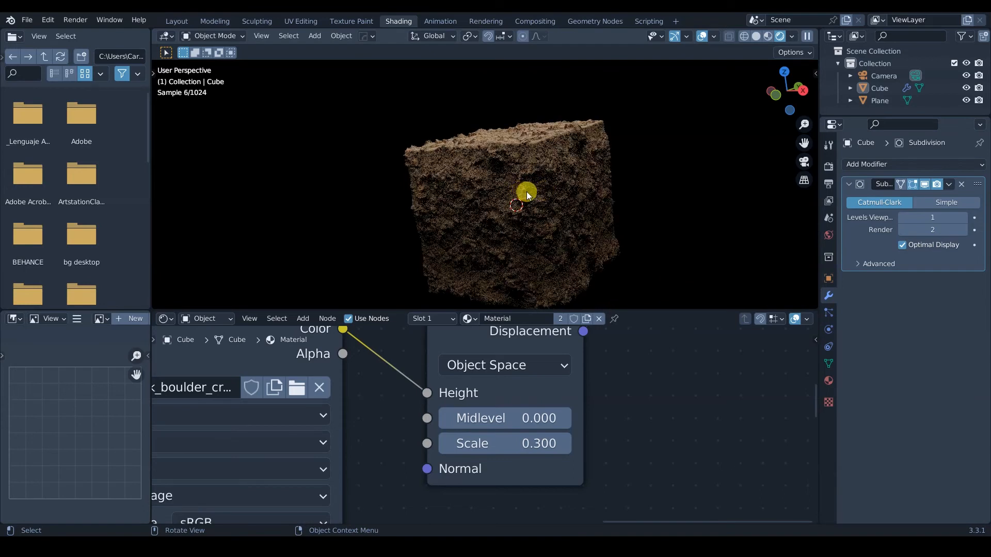
middle_click_drag(513, 208, 558, 198)
mouse_move(490, 203)
middle_mouse_down()
mouse_move(497, 181)
mouse_move(531, 212)
mouse_move(524, 181)
mouse_move(586, 195)
mouse_move(537, 166)
middle_mouse_up()
- Examine the density of the cube's mesh in wireframe shading, both selected and deselected
left_click(543, 189)
key("shift+z")
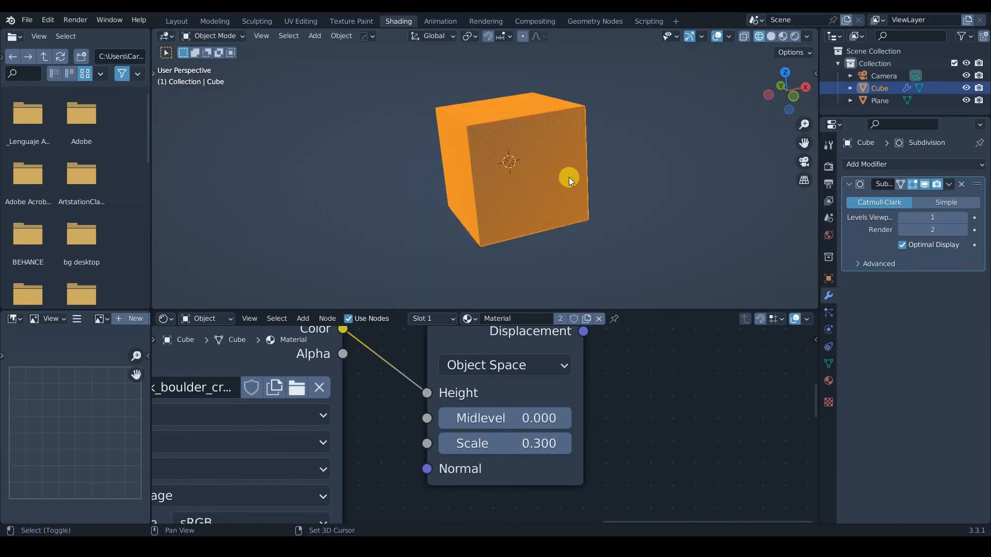
key("alt+a")
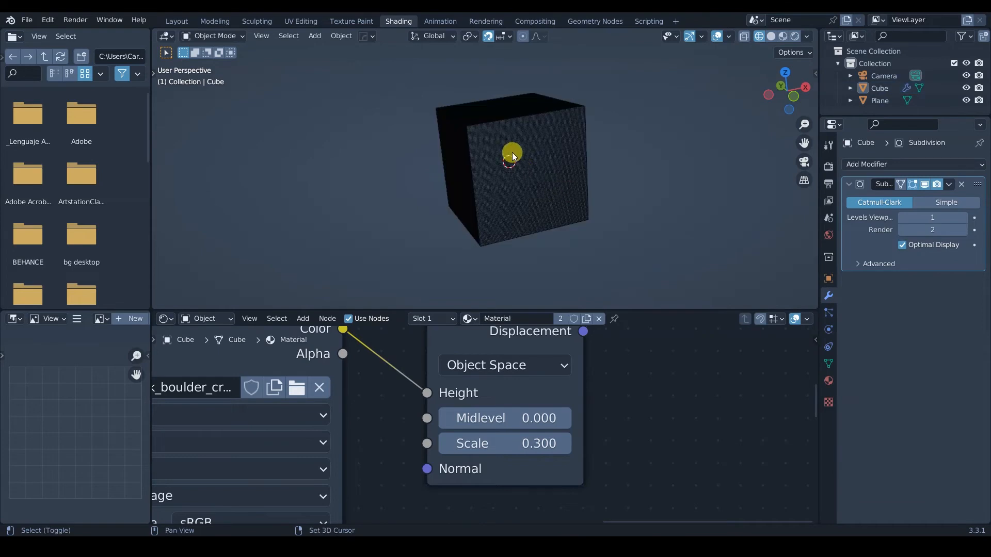
left_click(516, 135)
key("alt+Tab")
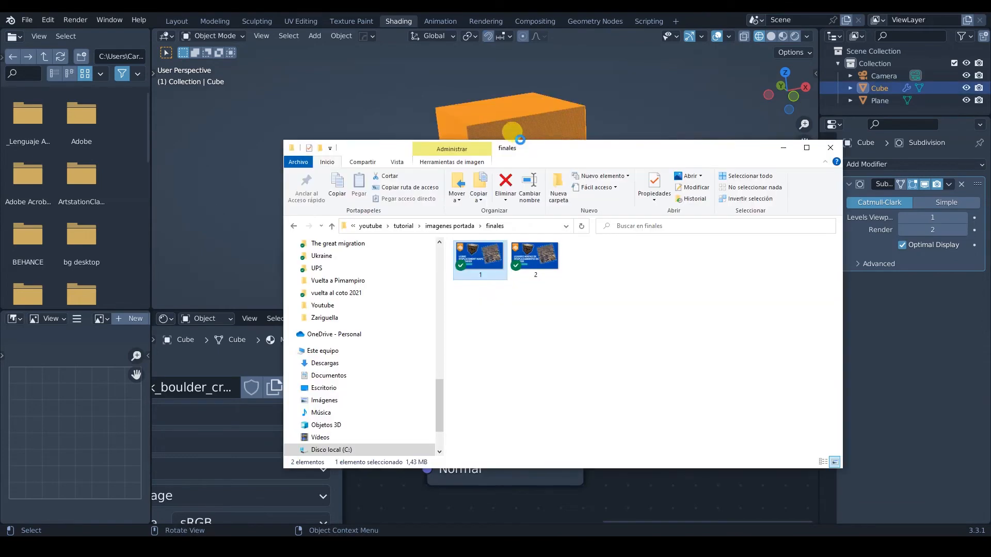
key("alt+Tab")
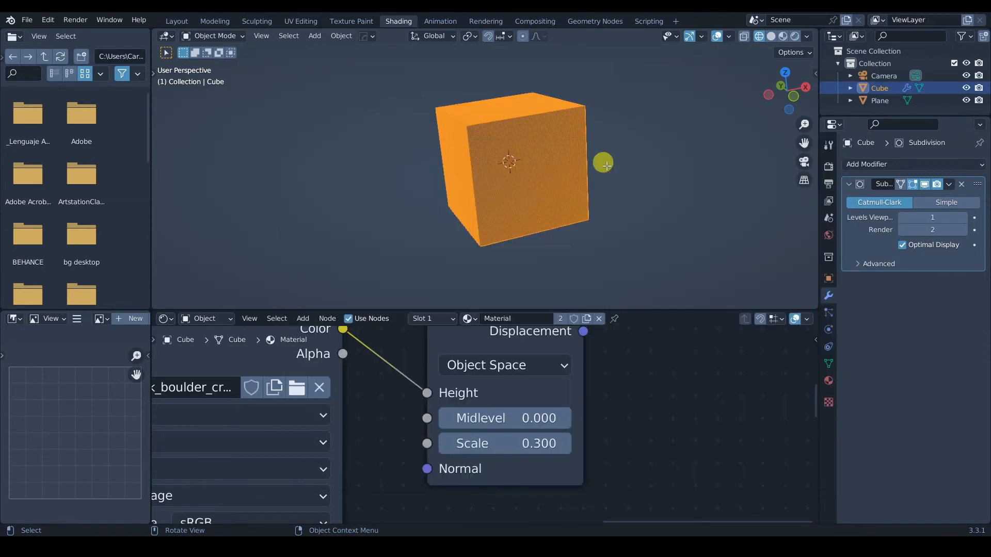
- Remove the Subdivision Surface modifier from the cube
key("Tab")
left_click(960, 185)
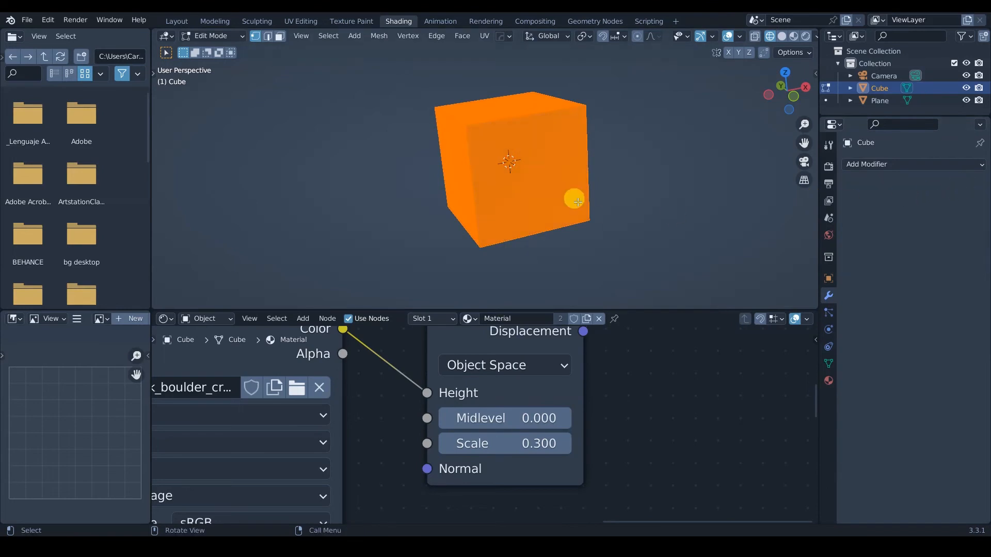
key("Tab")
left_click(223, 35)
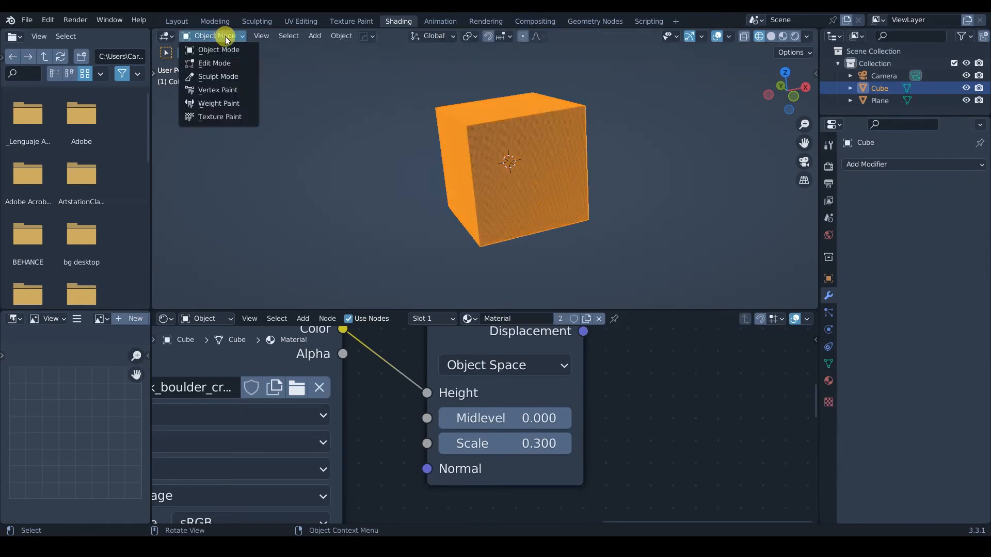
key("x")
left_click(498, 146)
key("ctrl+z")
- Switch the viewport to solid shading and delete the cube
mouse_move(523, 159)
middle_mouse_down()
mouse_move(521, 214)
mouse_move(523, 206)
middle_mouse_up()
key("z")
left_click(579, 200)
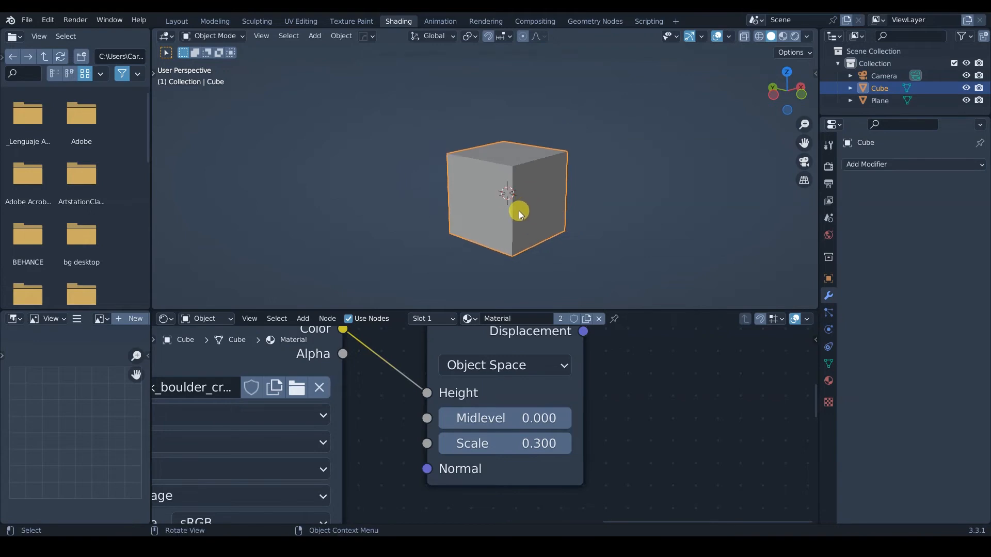
left_click(712, 37)
left_click(713, 38)
key("x")
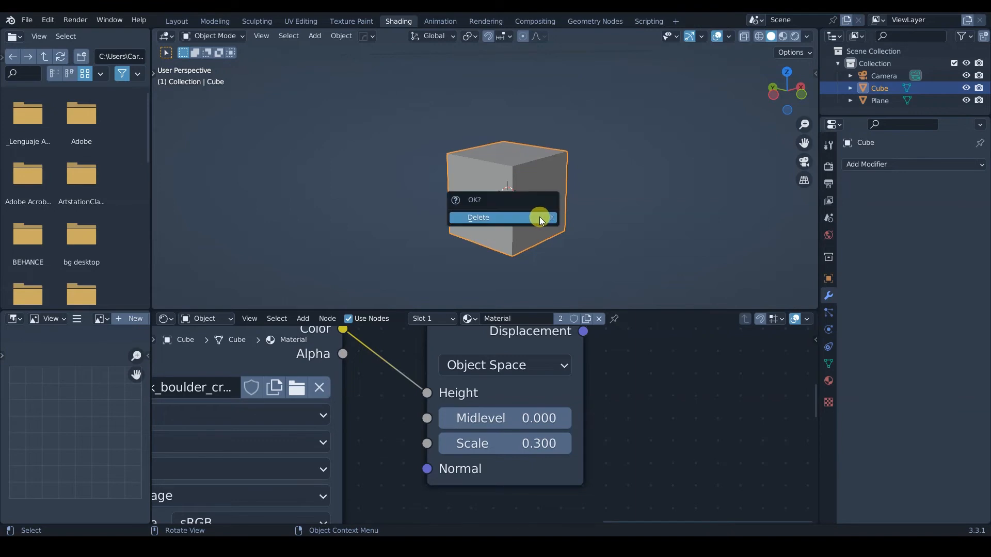
left_click(531, 218)
- Add a new plane mesh to the scene and scale it up to a large ground surface
key("shift+a")
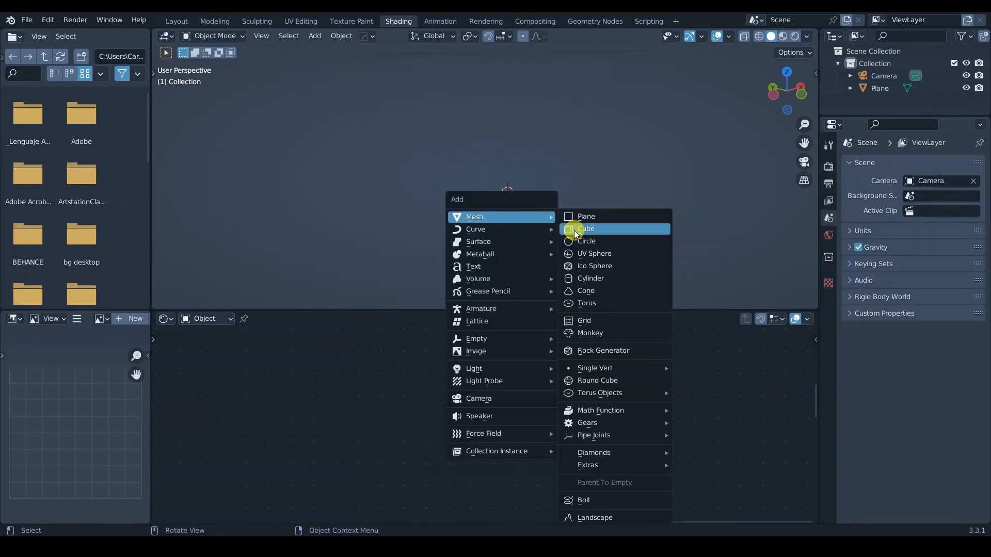
left_click(579, 218)
key("s")
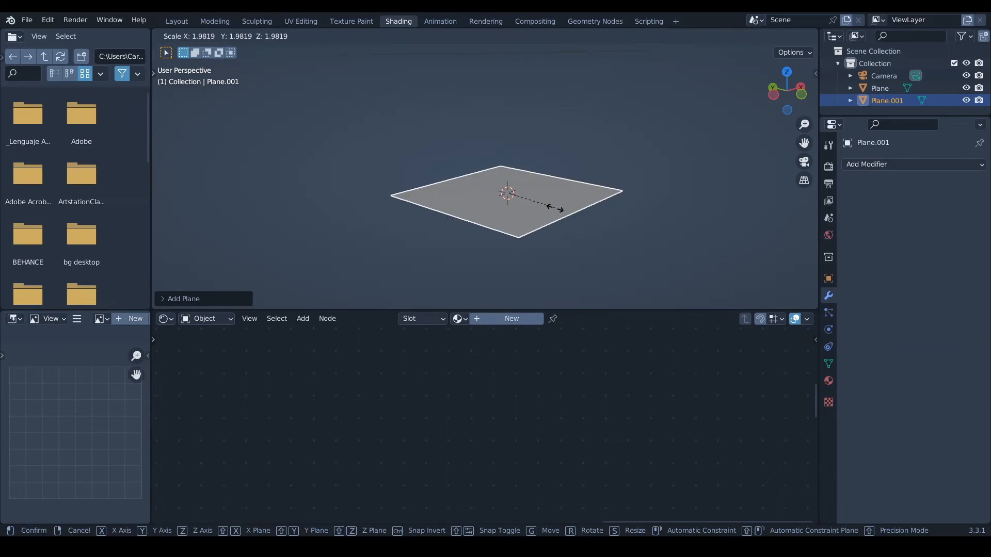
left_click(580, 220)
middle_click_drag(580, 221, 535, 215)
key("s")
left_click(568, 226)
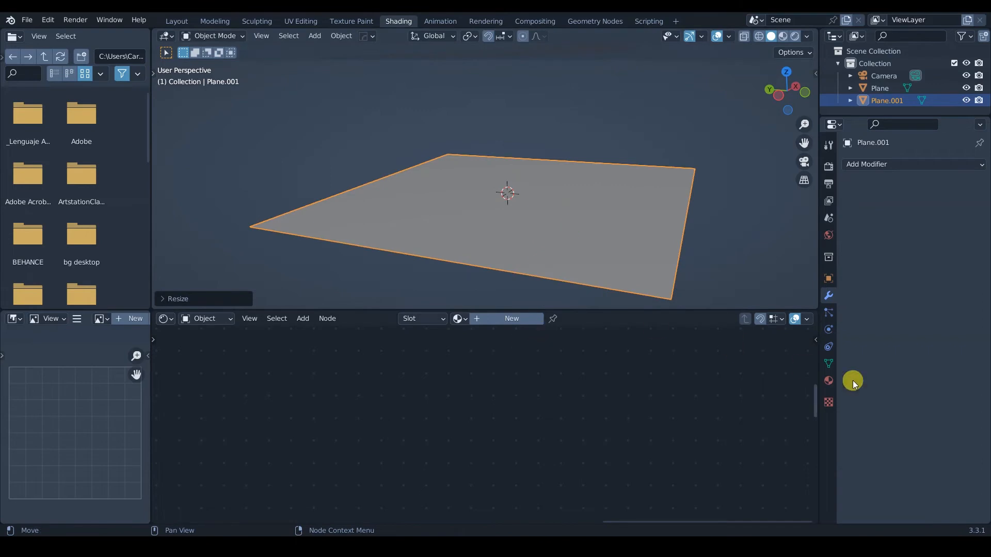
- Create a new material for the enlarged plane
left_click(830, 381)
left_click(888, 214)
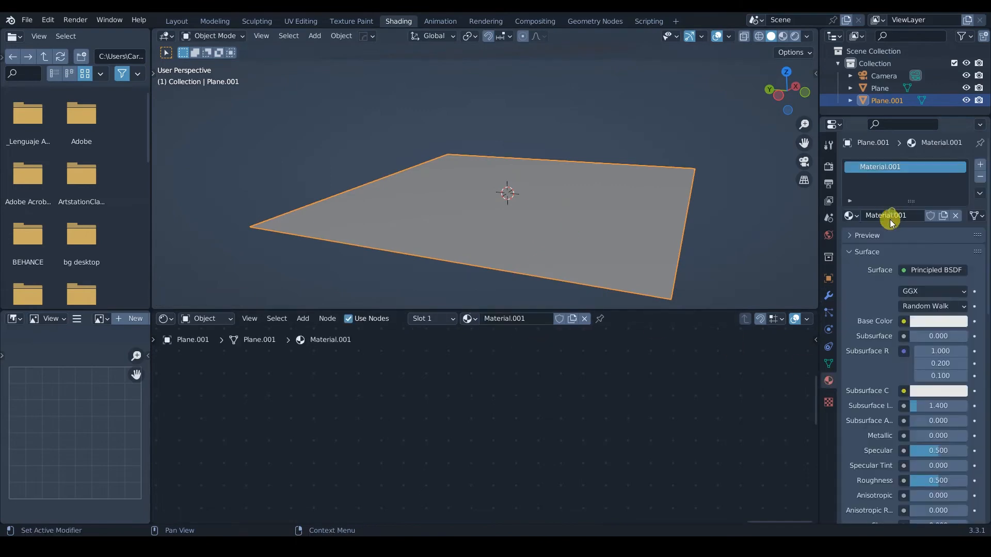
- Rename the plane's material "displacement example" and enlarge the shader node area so its nodes fit
double_click(900, 215)
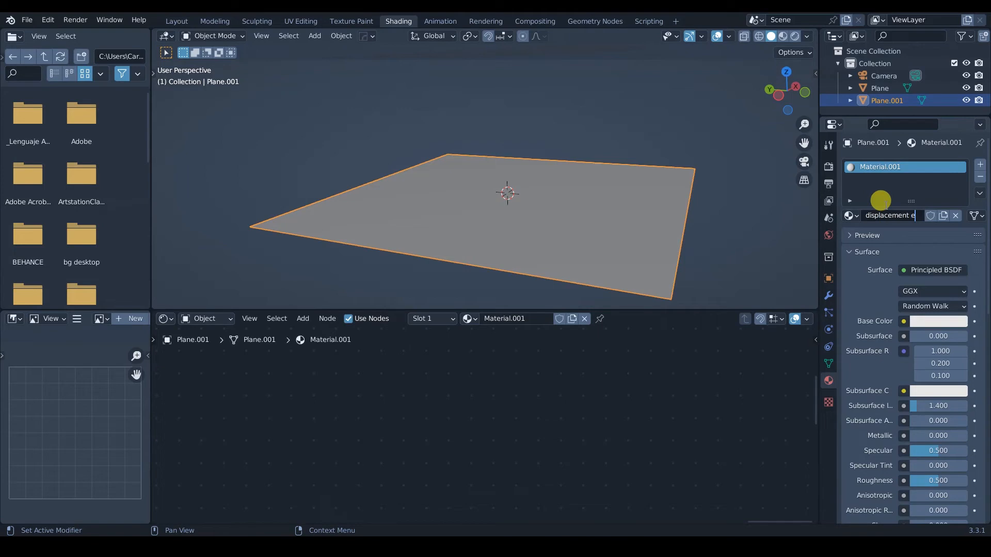
key("Return")
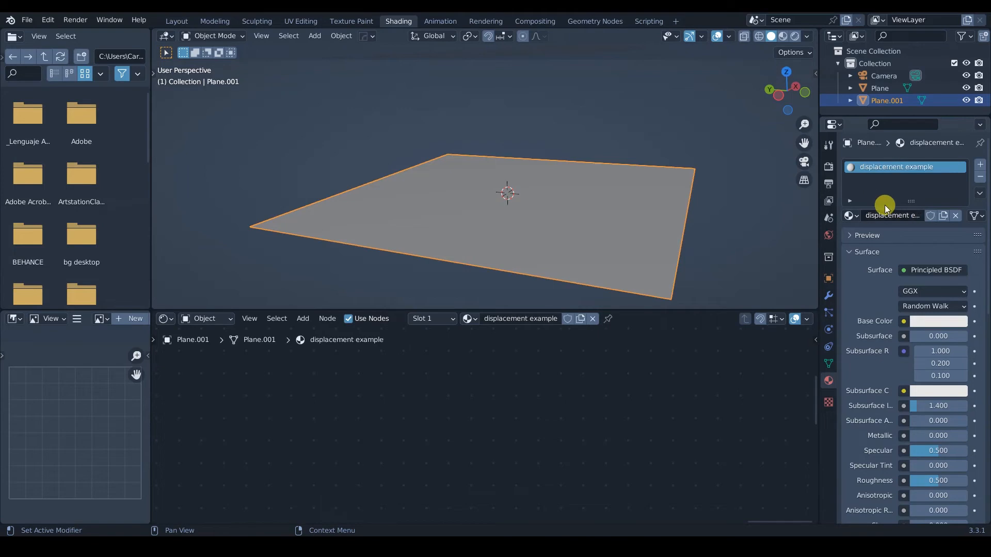
key("Home")
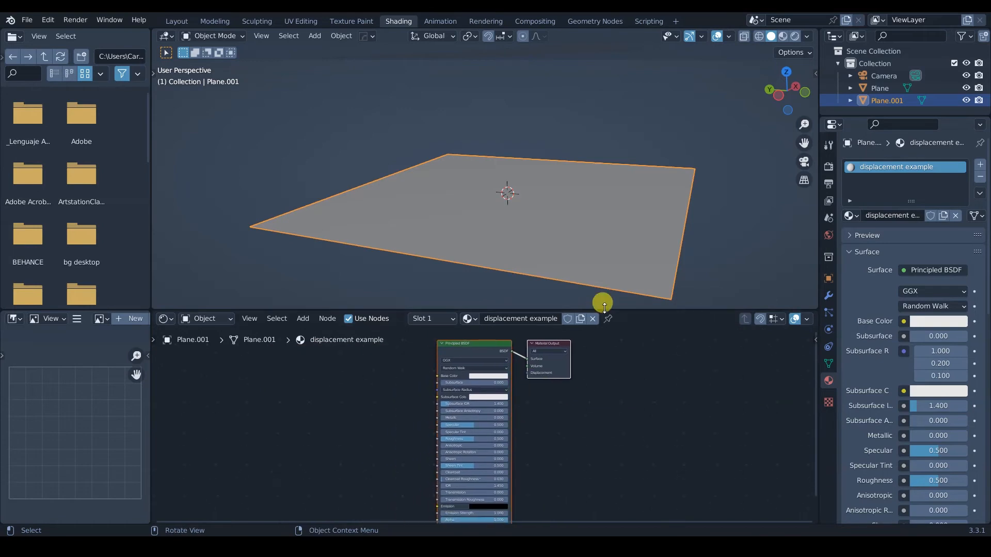
left_click_drag(621, 310, 627, 258)
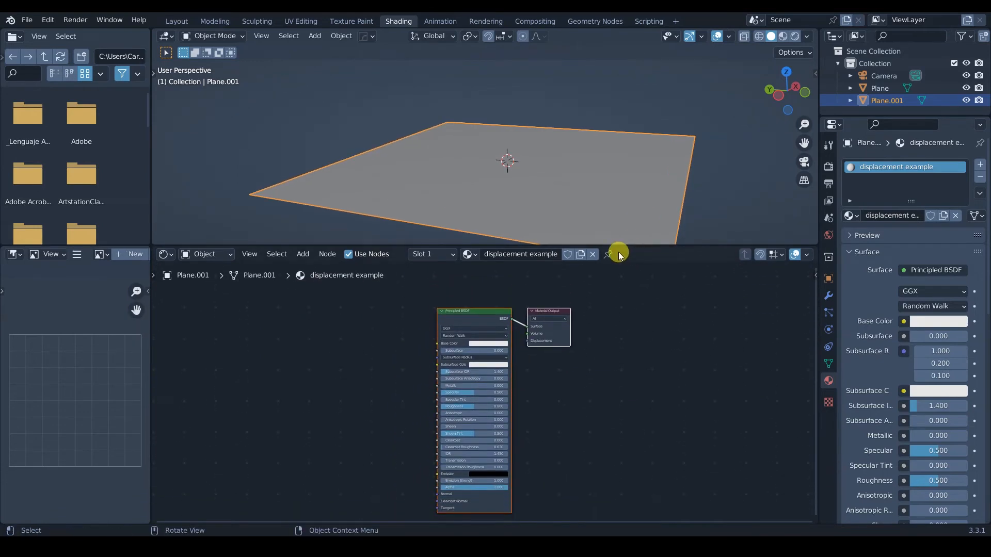
- Add a Noise Texture node before the Principled BSDF and connect its Color output to Base Color
scroll(543, 175, "down", 4)
scroll(541, 151, "up", 4)
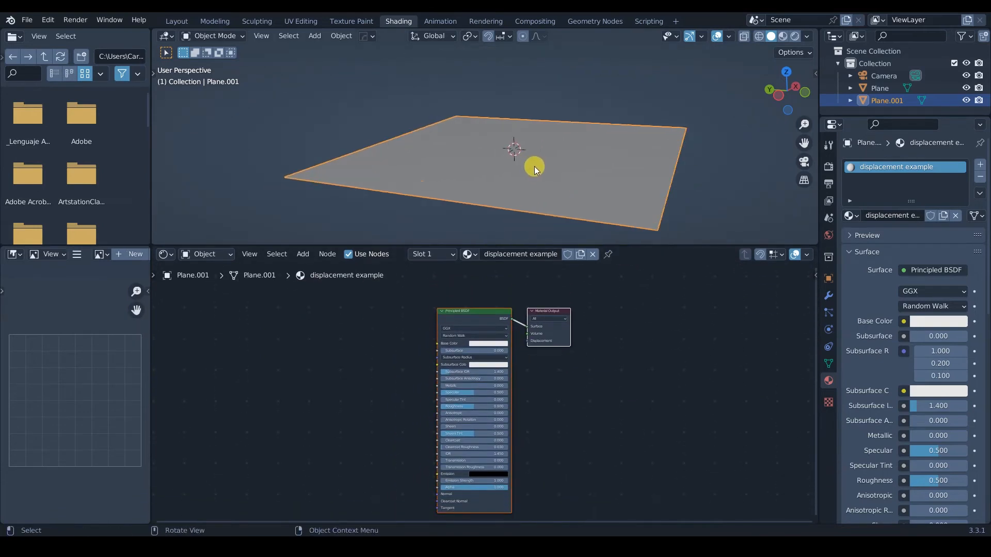
scroll(358, 361, "up", 1)
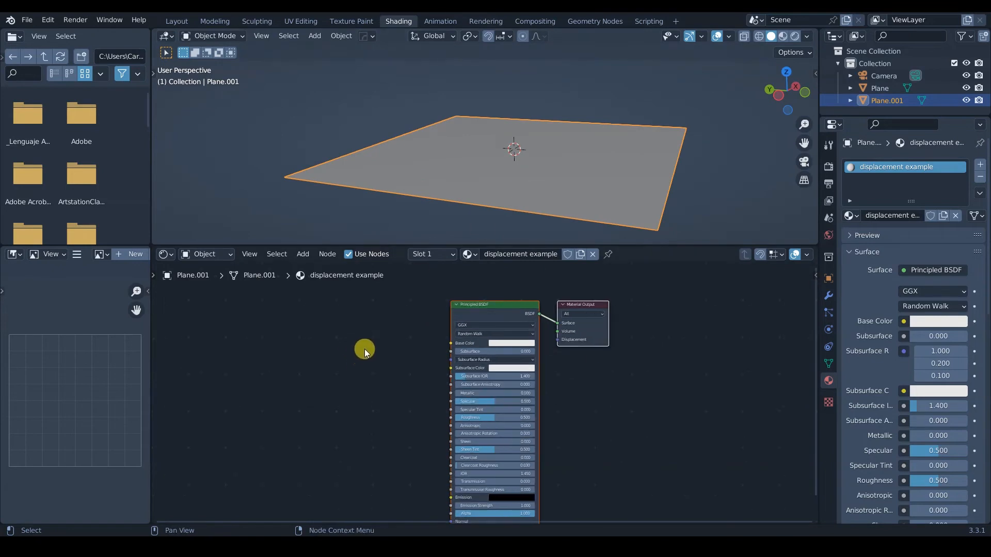
scroll(335, 354, "up", 2)
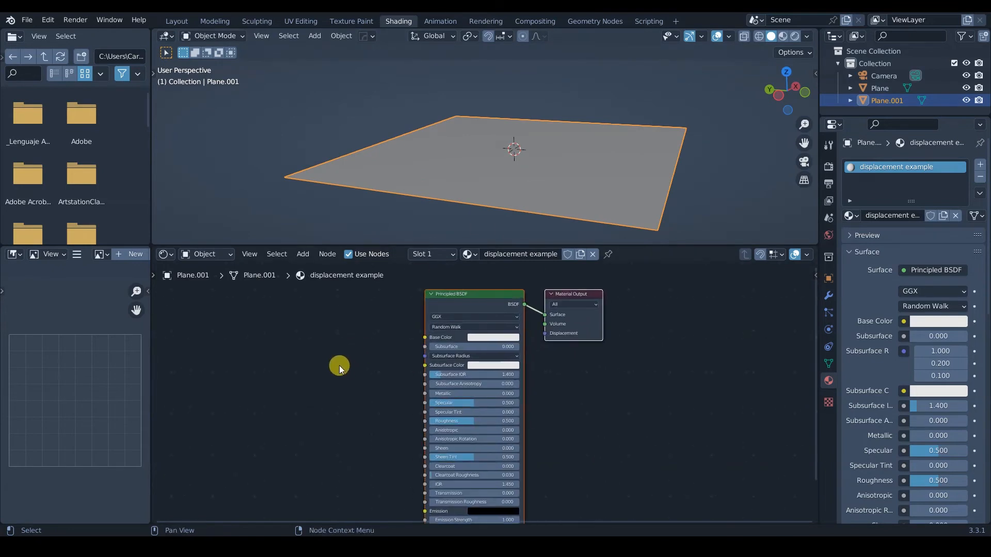
key("shift+a")
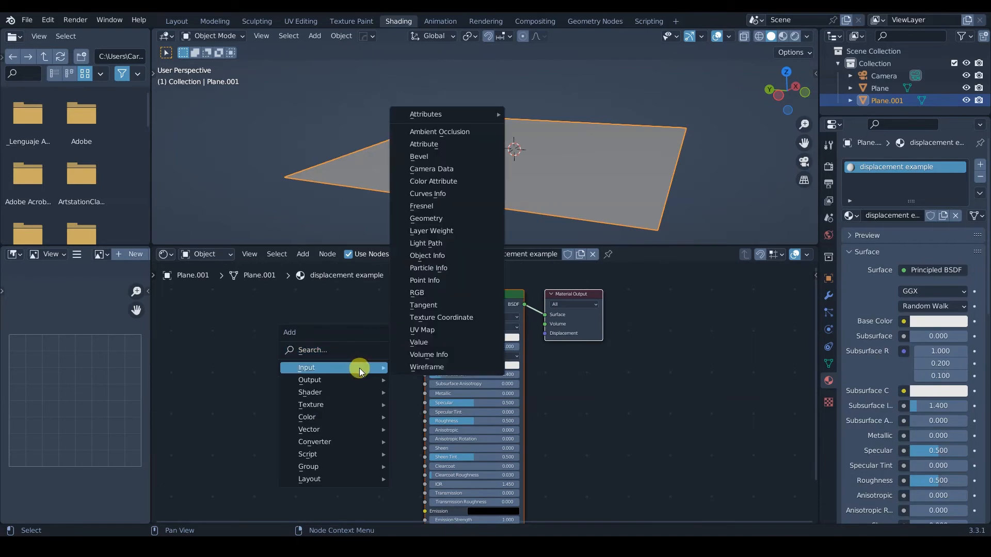
mouse_move(315, 371)
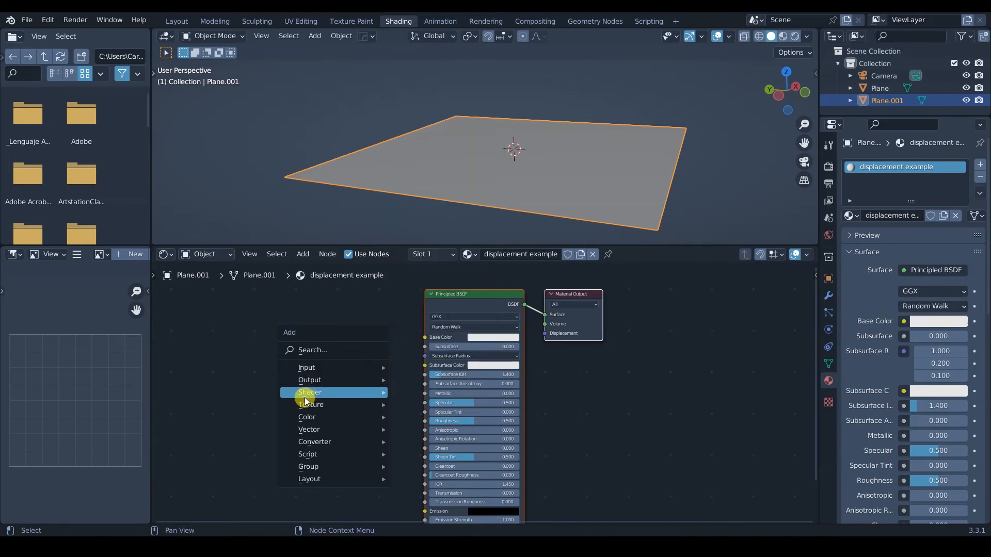
mouse_move(313, 406)
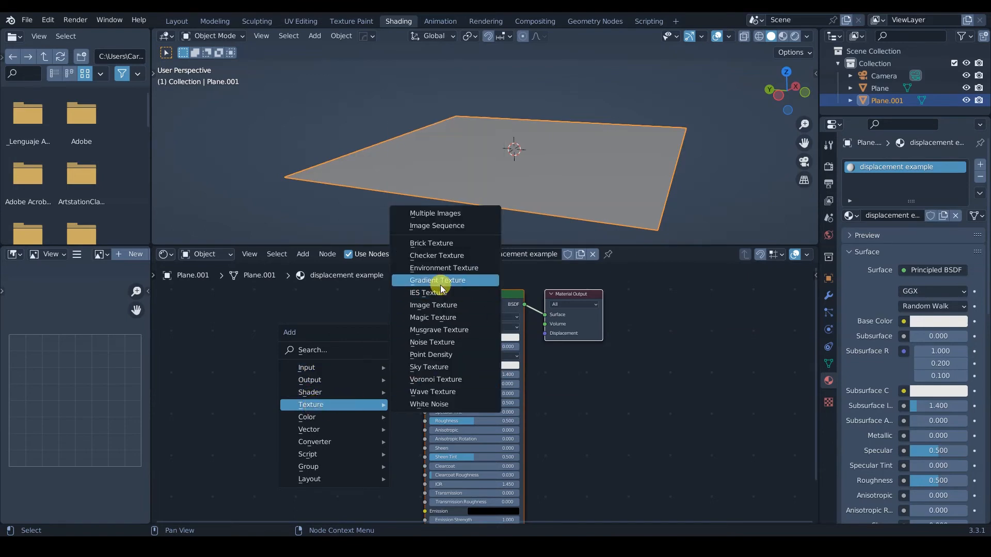
left_click(441, 342)
left_click(256, 299)
left_click_drag(320, 310, 424, 337)
left_click_drag(320, 319, 425, 338)
- Switch the viewport to rendered shading and attach Texture Coordinate and Mapping nodes to the Noise Texture
key("z")
left_click(513, 153)
middle_click_drag(295, 305, 367, 352)
key("ctrl+t")
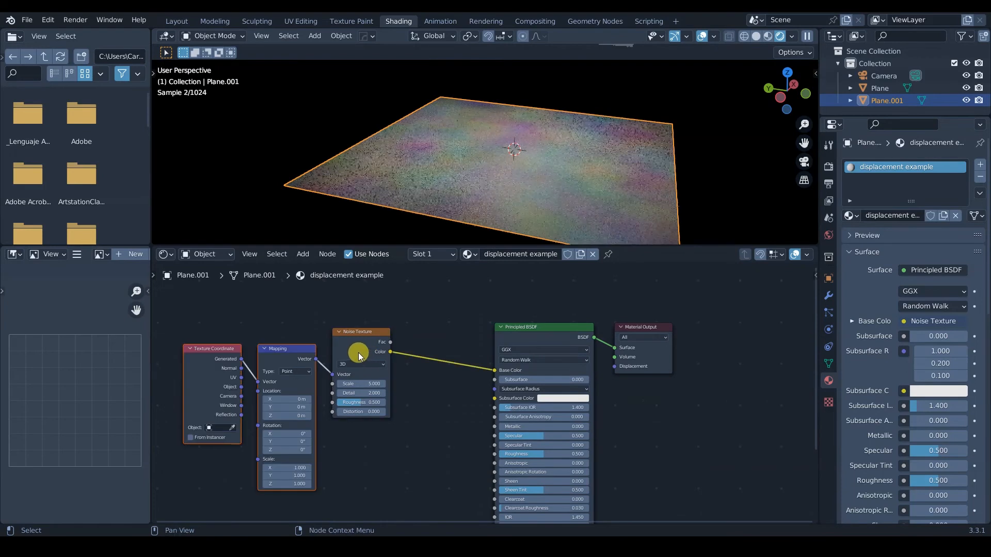
- Set the Mapping scale to 5 on X, Y and Z, and the Noise Texture scale to 6.5
left_click(291, 470)
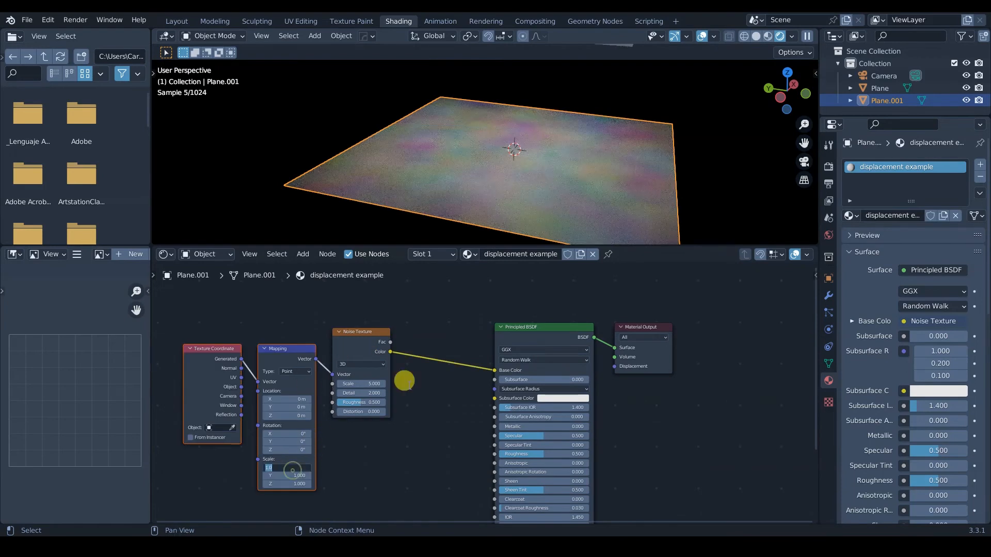
type("5")
key("Return")
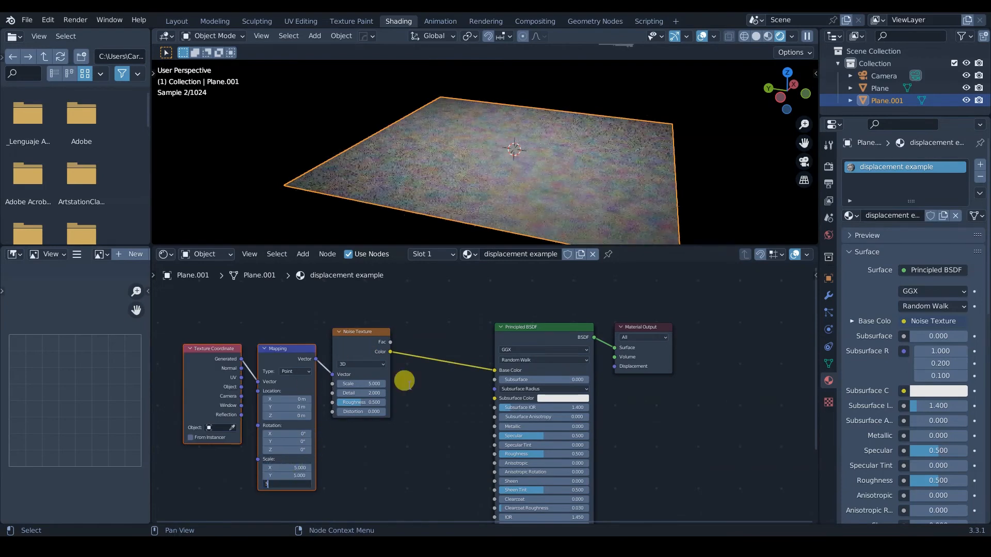
mouse_move(367, 384)
left_mouse_down()
mouse_move(347, 384)
mouse_move(387, 386)
left_mouse_up()
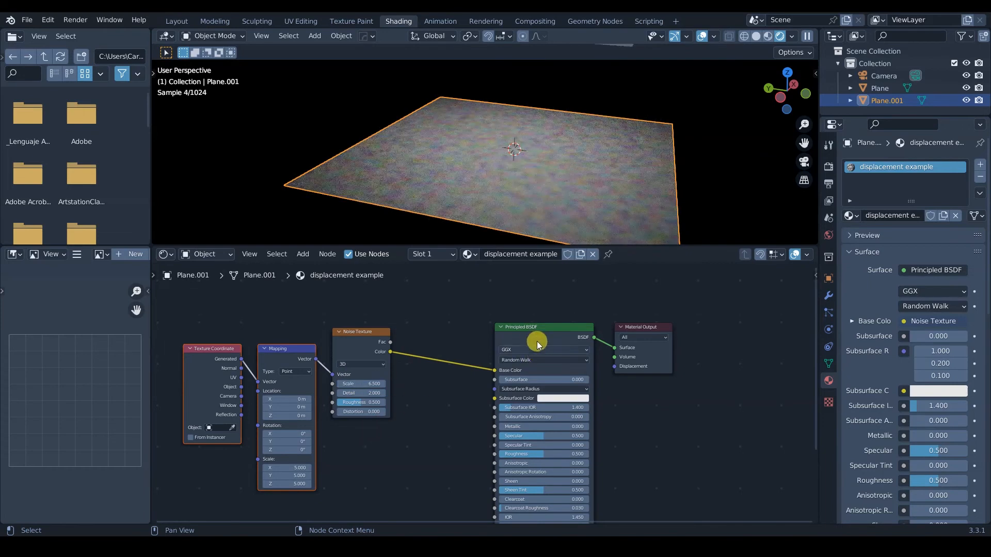
- Move the Material Output node away from the Principled BSDF and disconnect the Noise Texture from Base Color
middle_click_drag(519, 351, 504, 326)
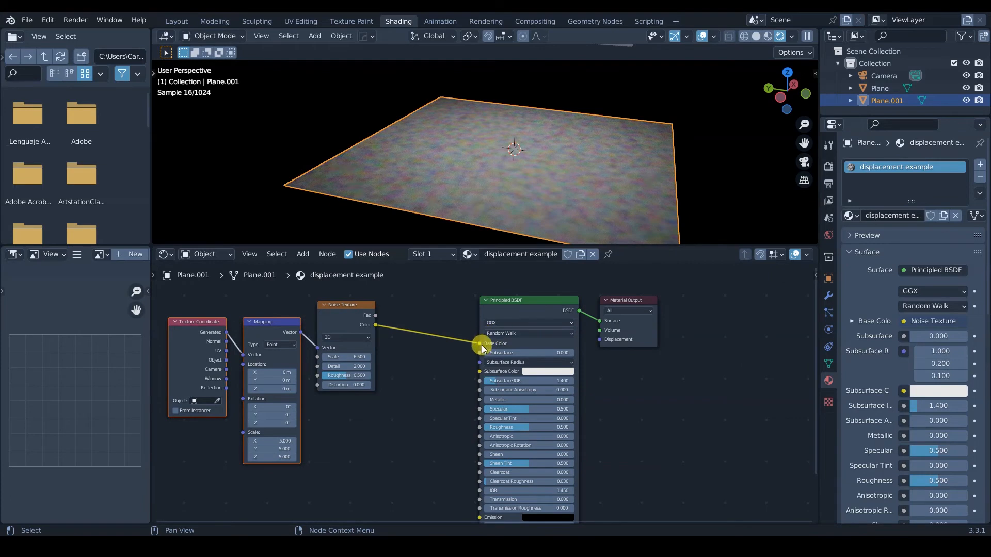
left_click_drag(618, 304, 663, 292)
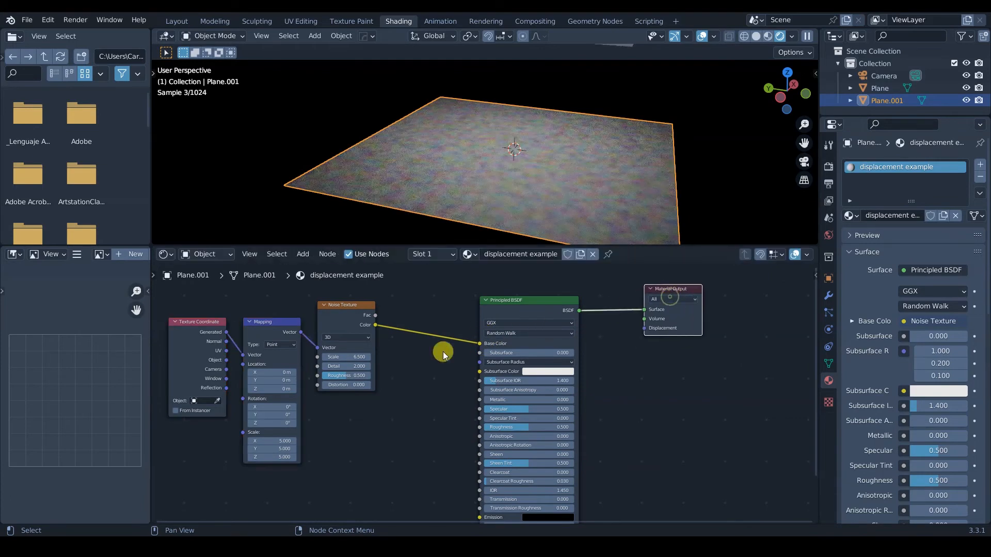
left_click(480, 343)
left_click(655, 292)
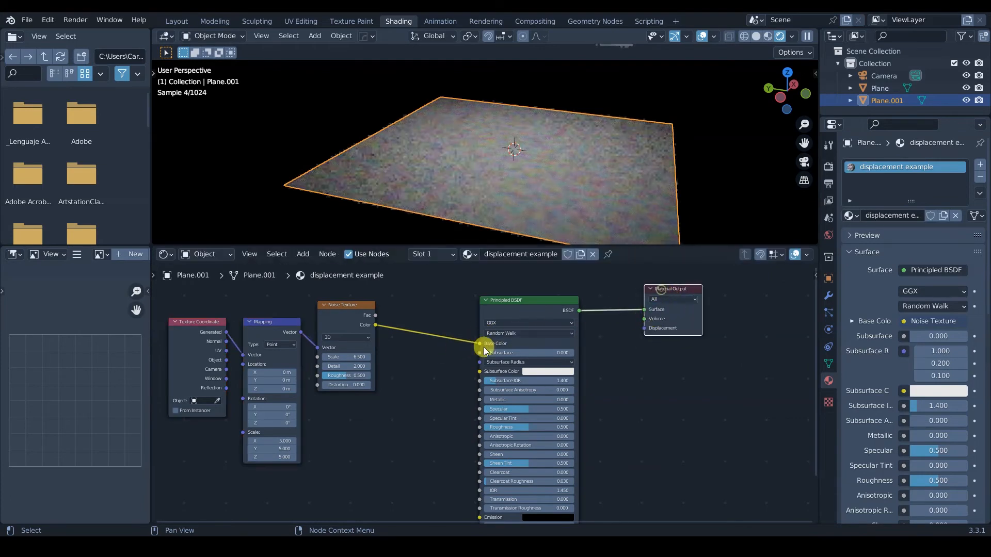
left_click_drag(478, 342, 572, 317)
- Add a Displacement node beside the Principled BSDF and shift the Material Output node beyond it to make room
key("shift+a")
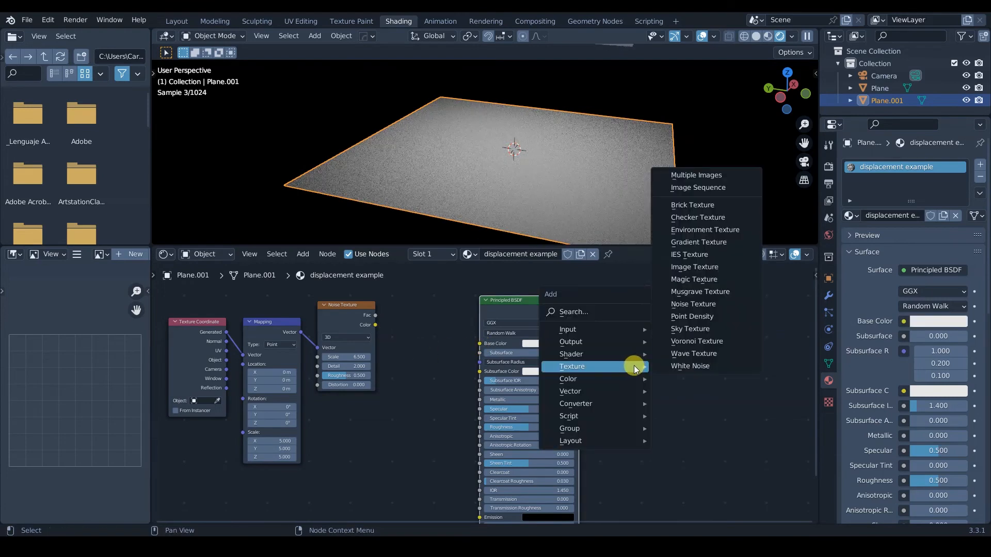
mouse_move(596, 389)
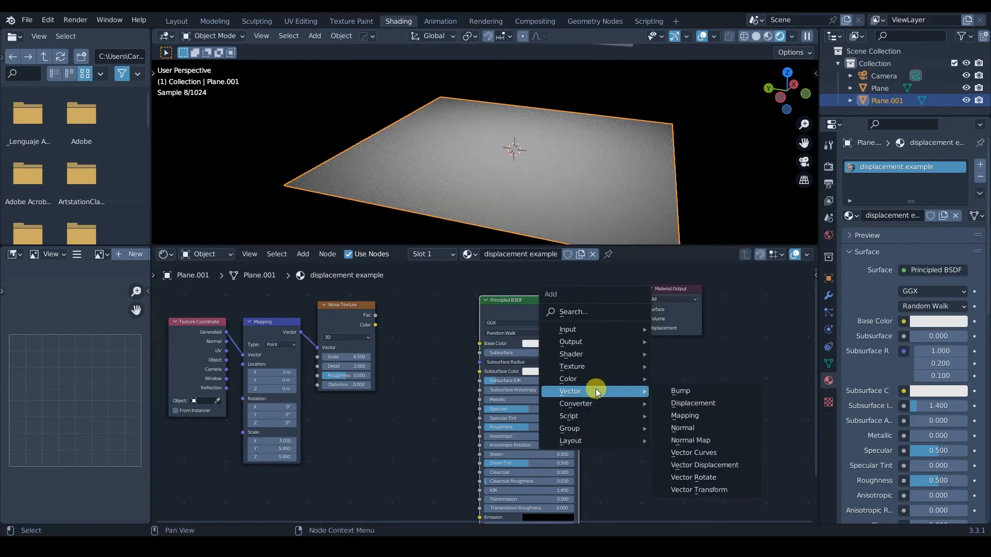
left_click(670, 403)
left_click(599, 355)
left_click(669, 292)
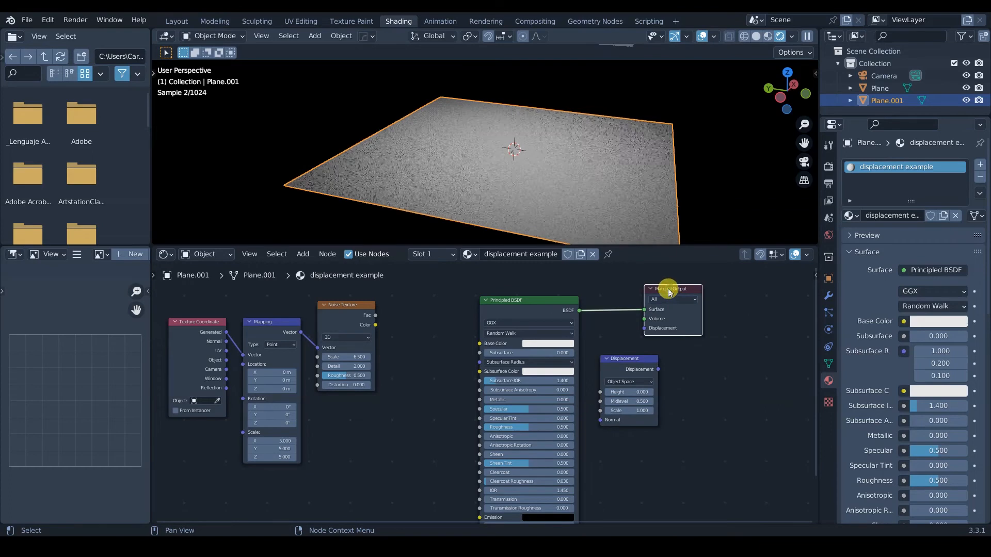
key("g")
left_click(770, 325)
- Connect the Noise Texture's Fac output to the Displacement node's Height, keeping the Principled BSDF linked to the output Surface
left_click(364, 320)
left_click_drag(375, 316, 401, 316)
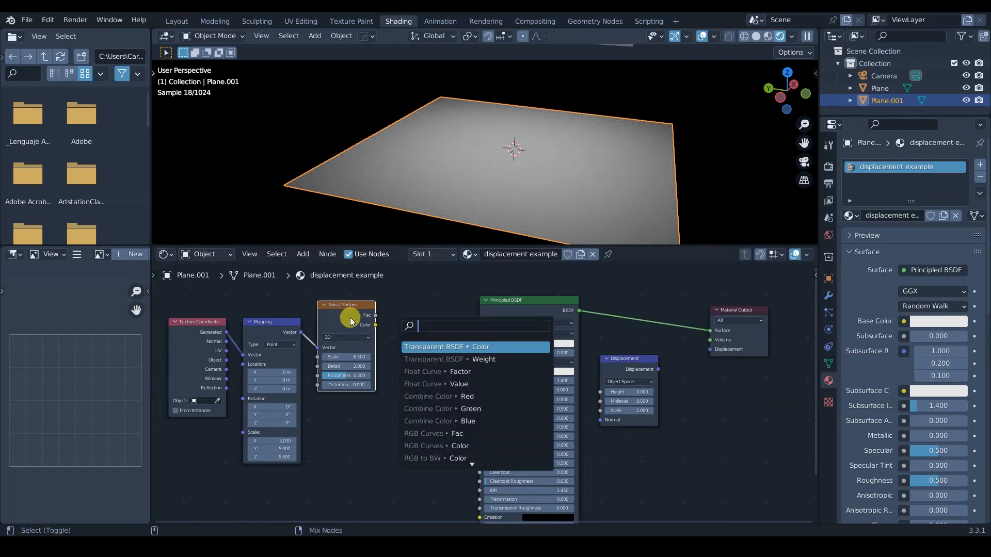
left_click(339, 316, "ctrl+shift")
left_click(350, 314, "ctrl+shift")
left_click(356, 314, "ctrl+shift")
left_click_drag(376, 316, 607, 393)
left_click(542, 306, "ctrl+shift")
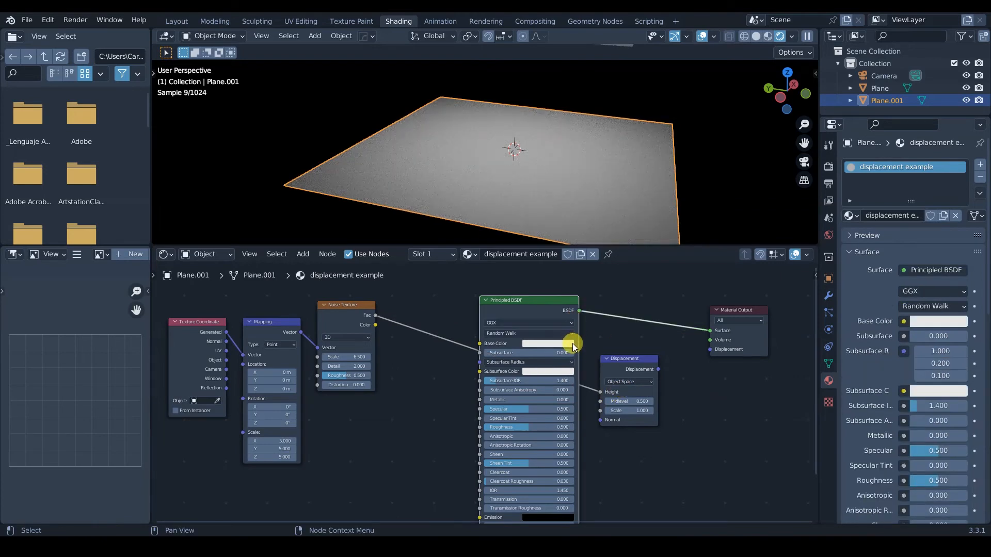
- Set the material's surface displacement method to Displacement Only
scroll(882, 436, "down", 15)
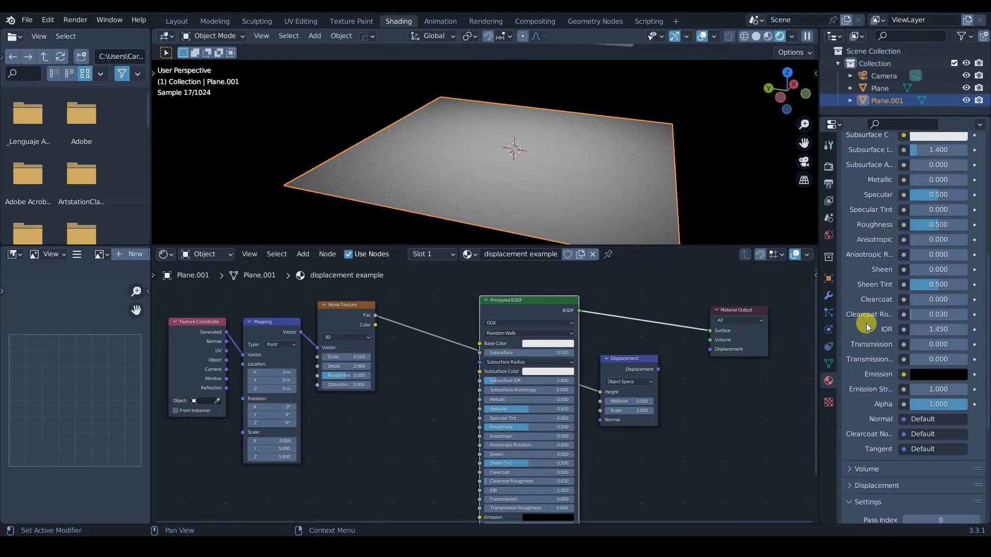
left_click(908, 386)
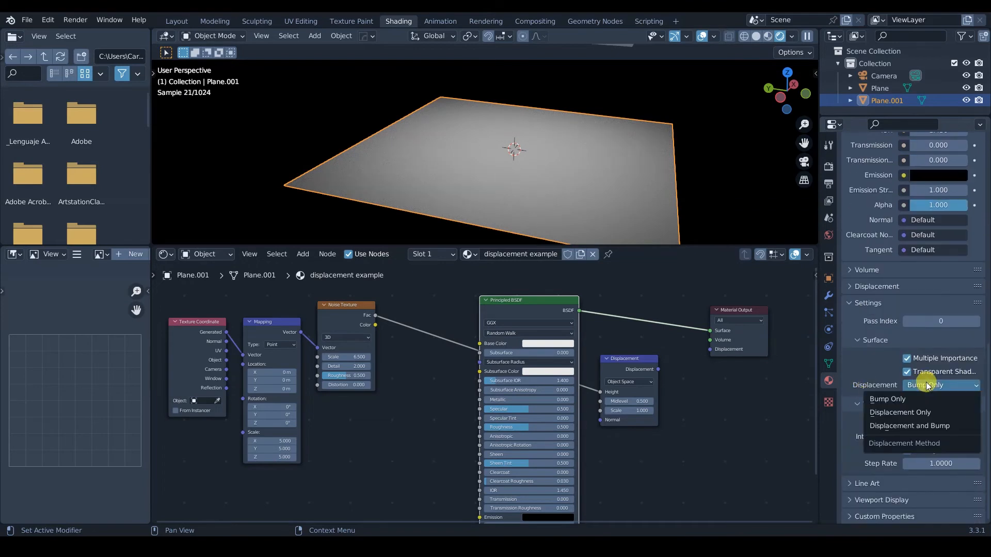
left_click(921, 414)
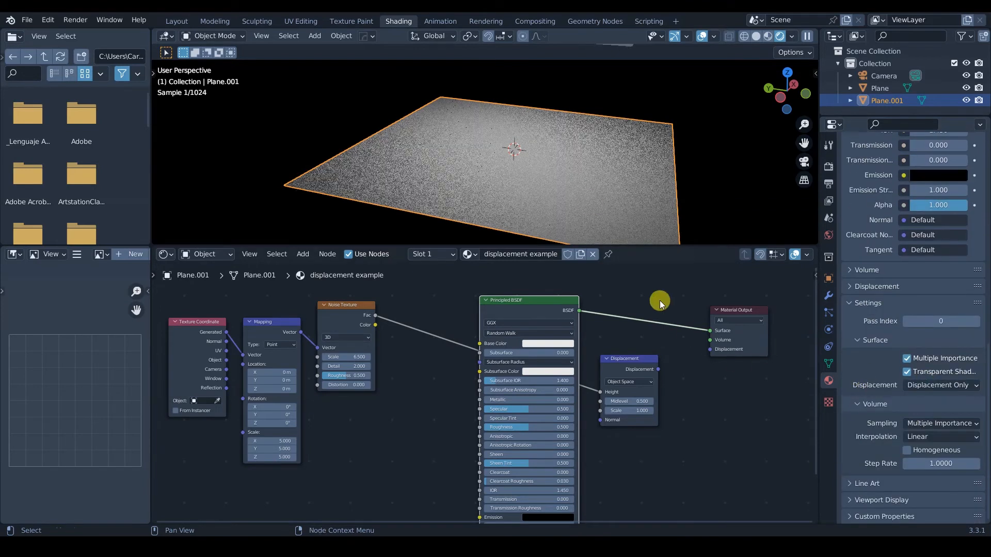
- Switch to solid shading and subdivide the plane's mesh repeatedly in Edit Mode into a very dense grid
key("z")
left_click(618, 185)
key("Tab")
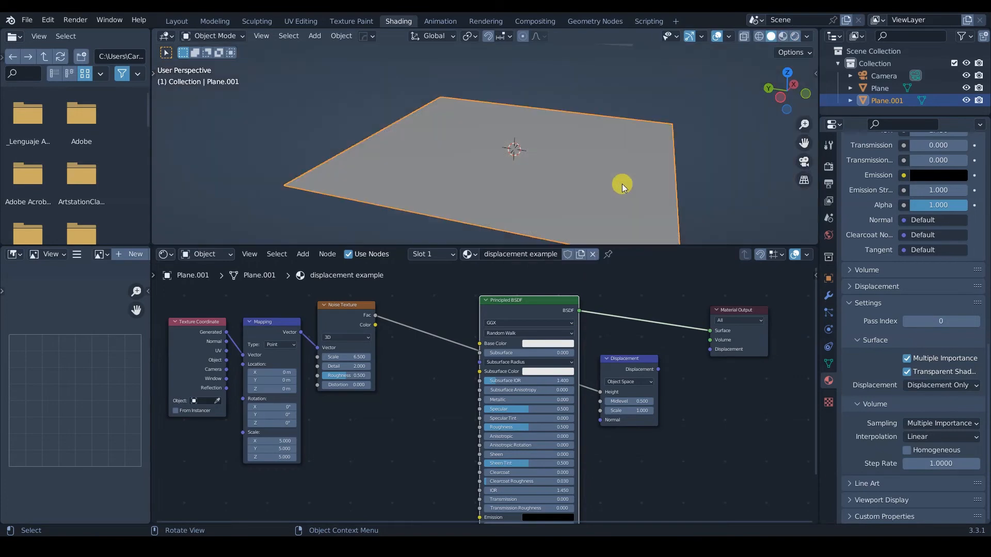
middle_click_drag(557, 177, 487, 141)
right_click(485, 150)
left_click(484, 154)
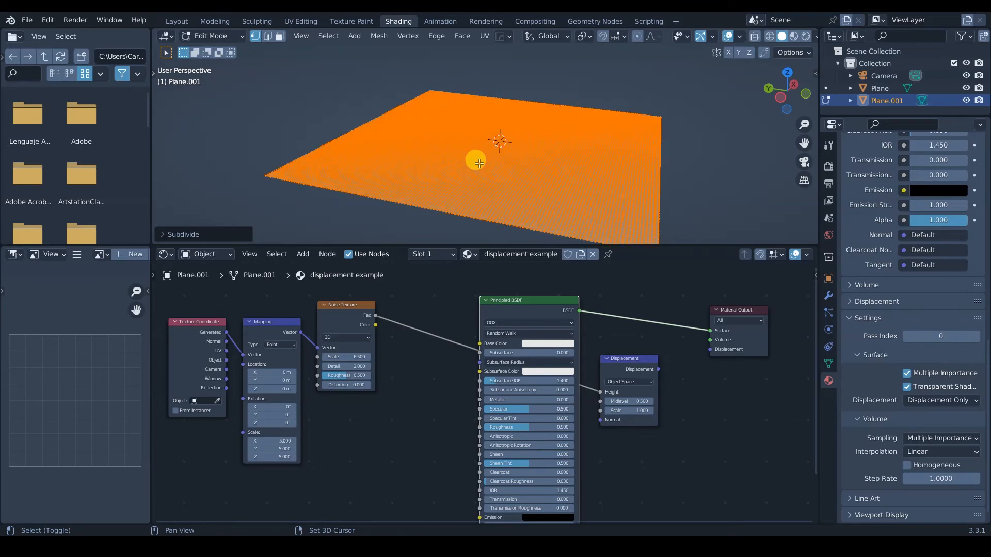
key("Tab")
- Return to rendered shading and connect the Displacement node's output to the Material Output's Displacement input
key("z")
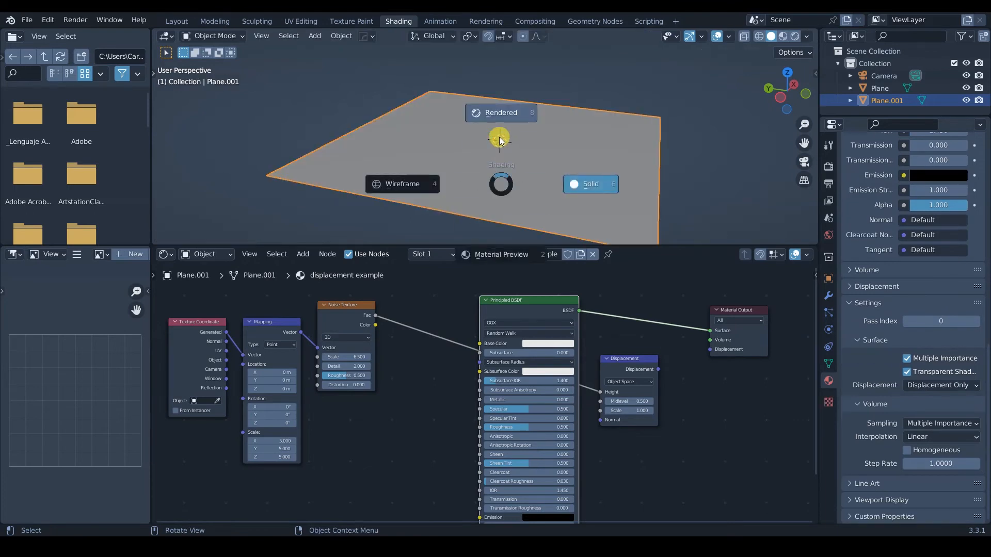
left_click(497, 131)
middle_click_drag(632, 429, 636, 440, "ctrl")
left_click(665, 357)
left_click_drag(665, 357, 730, 331)
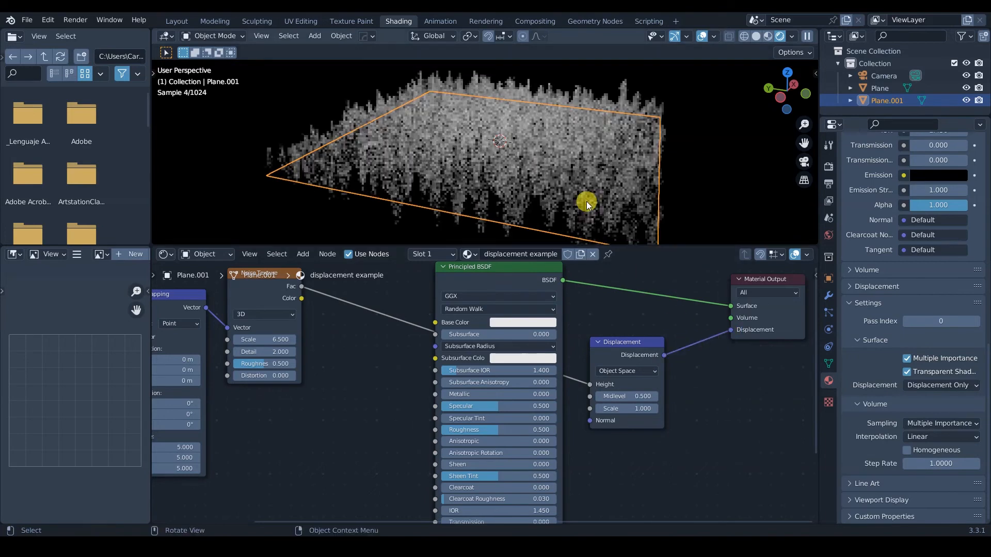
- Set the Displacement node's Midlevel to 0
middle_click_drag(593, 181, 587, 167, "ctrl")
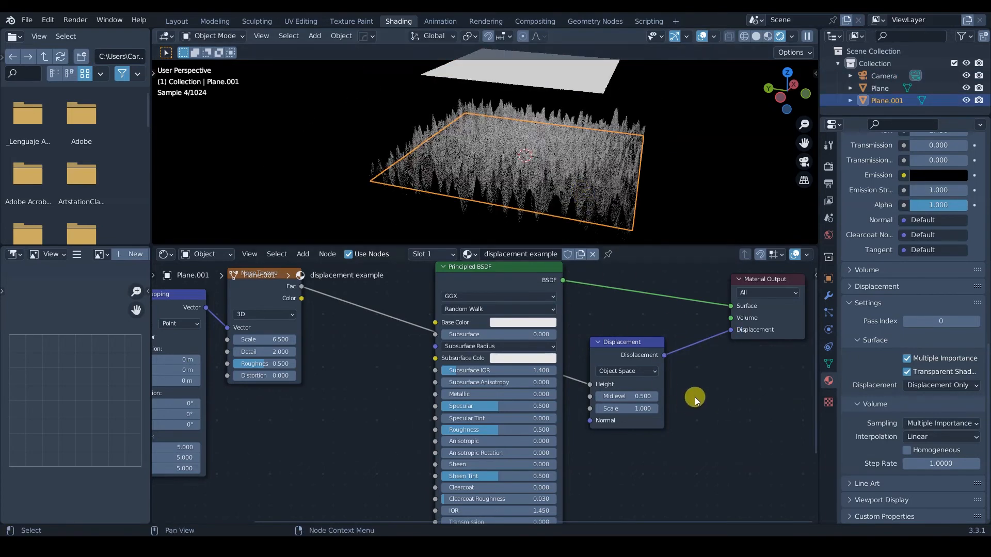
scroll(695, 398, "up", 3)
left_click(598, 397)
type("0")
key("Return")
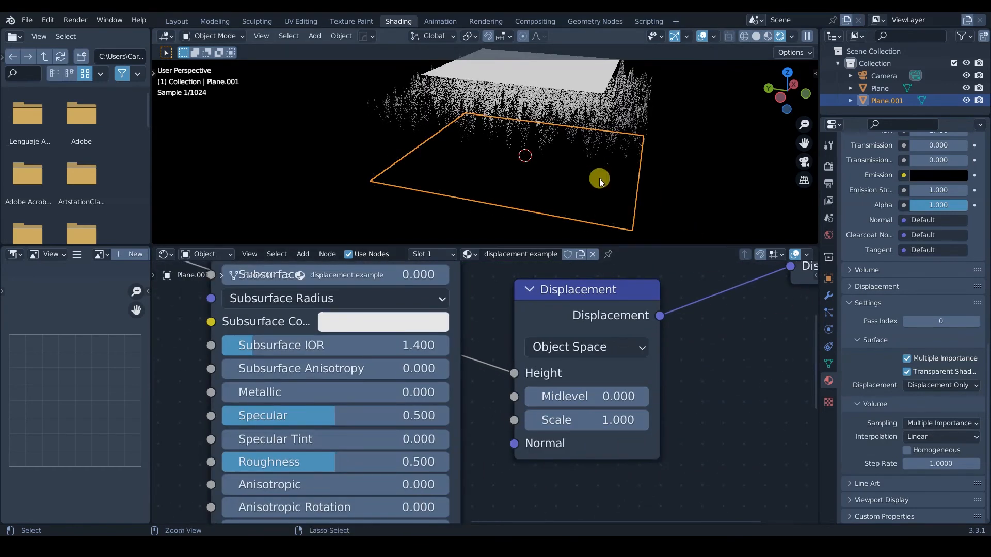
- Reduce the Displacement node's Scale to 0.380 and inspect the noise relief on the plane up close
scroll(601, 175, "down", 2)
left_click_drag(587, 425, 557, 411)
scroll(571, 174, "up", 2)
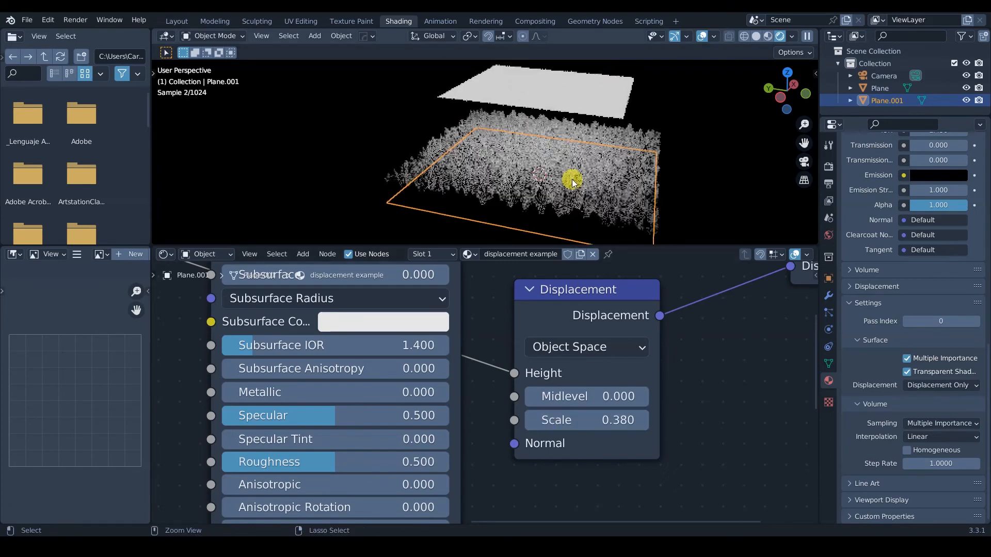
scroll(556, 183, "up", 2)
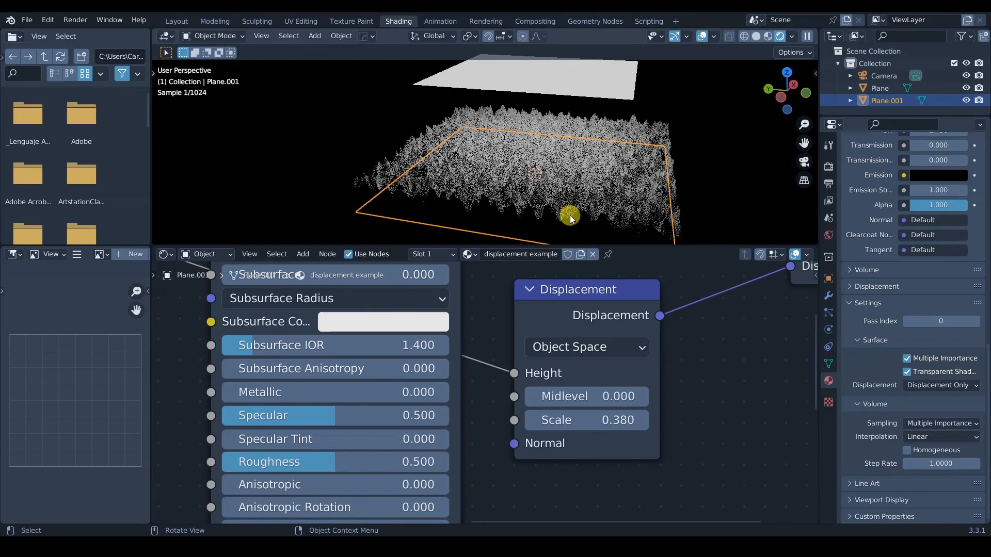
middle_click_drag(512, 209, 556, 173)
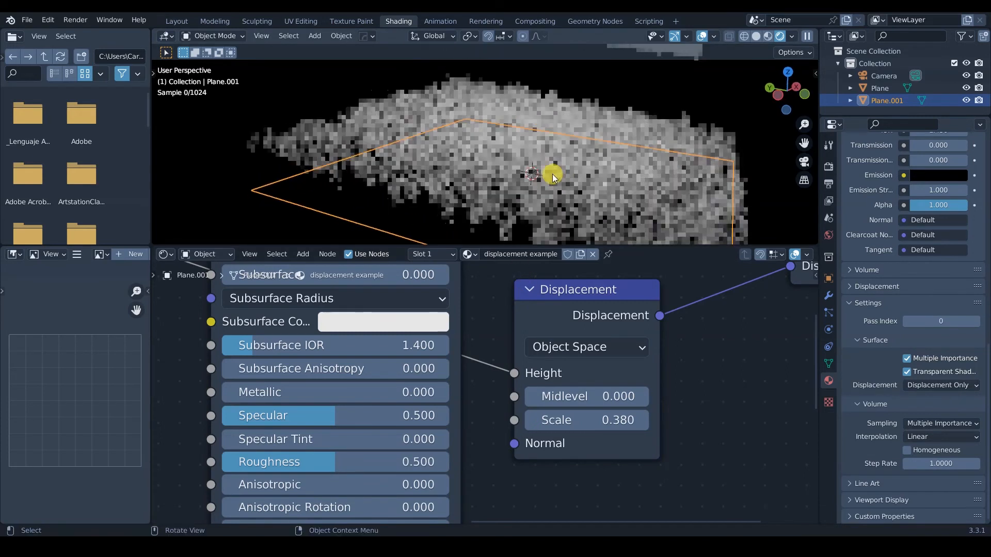
- Add a Subdivision Surface modifier to the plane with a viewport level of 2
left_click(829, 298)
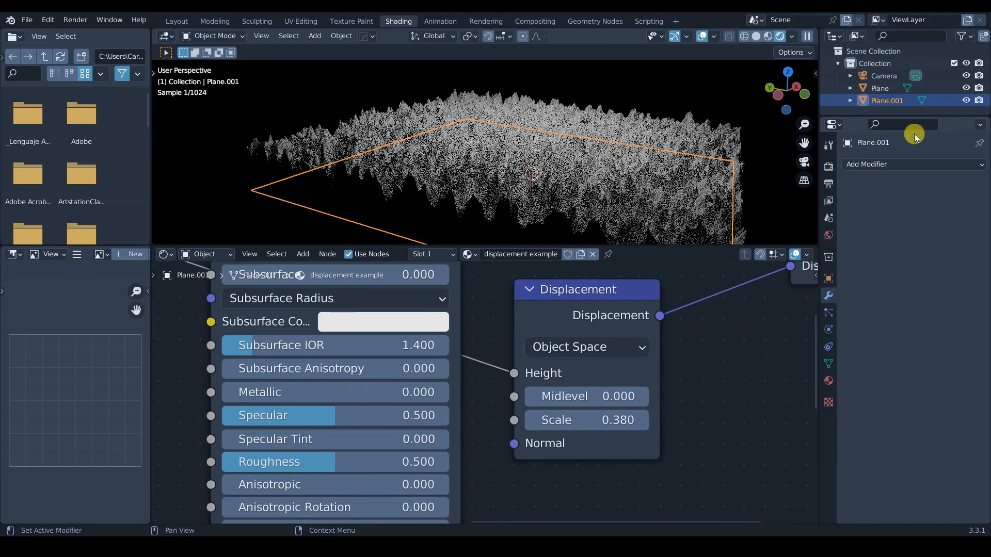
left_click(904, 161)
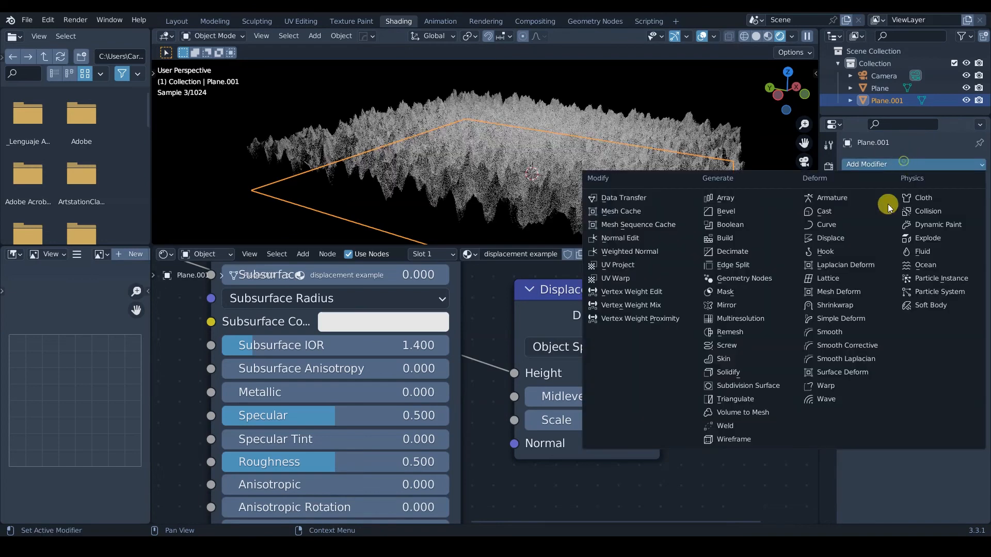
left_click(772, 386)
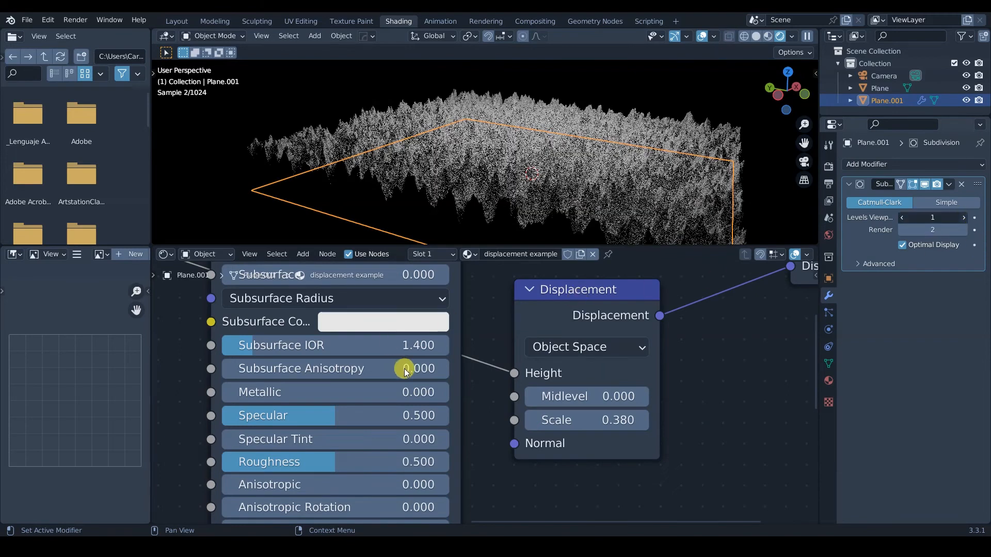
key("ctrl+2")
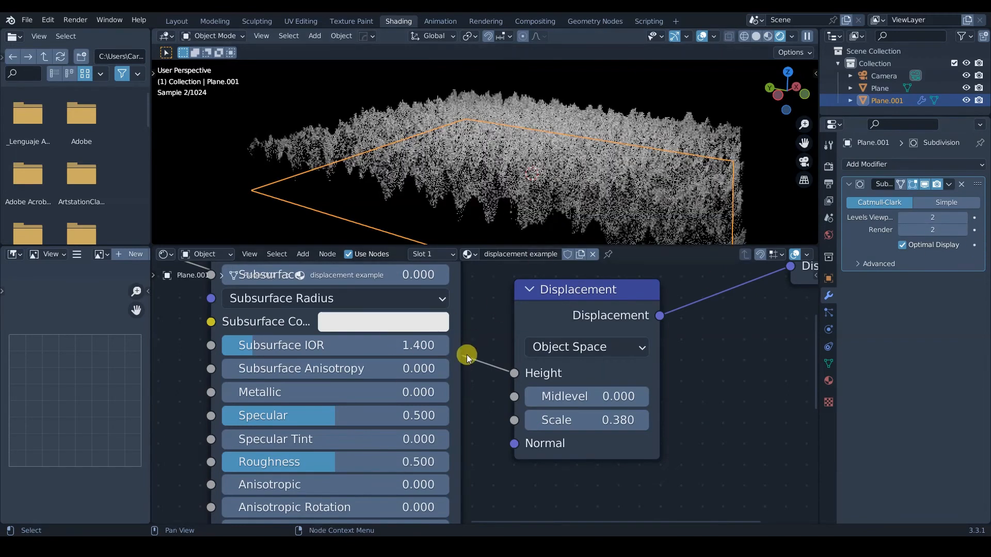
- Raise the Noise Texture's Detail to 14.200, deselect the plane and inspect its relief up close
scroll(547, 213, "down", 3)
scroll(283, 406, "left", 10)
scroll(283, 405, "up", 3)
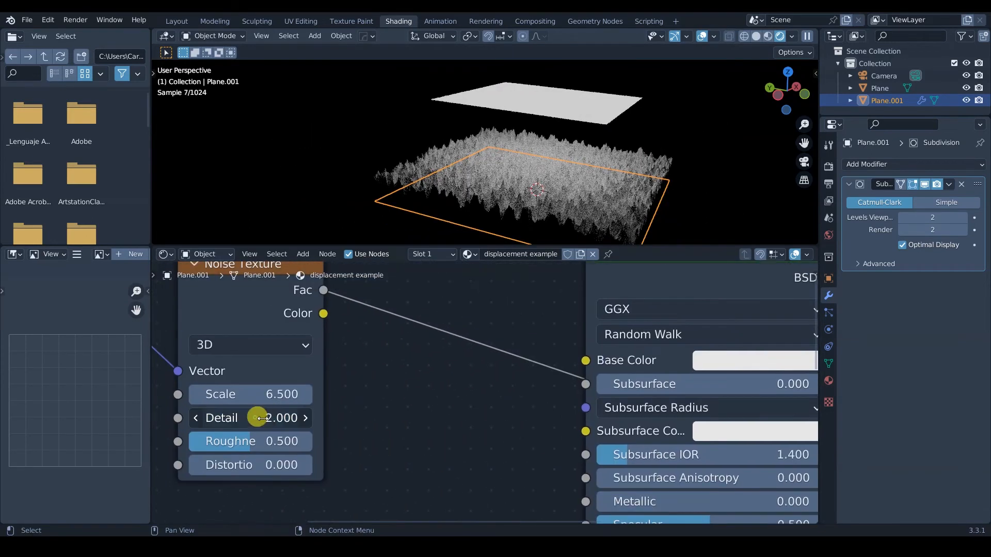
left_click_drag(313, 425, 351, 420)
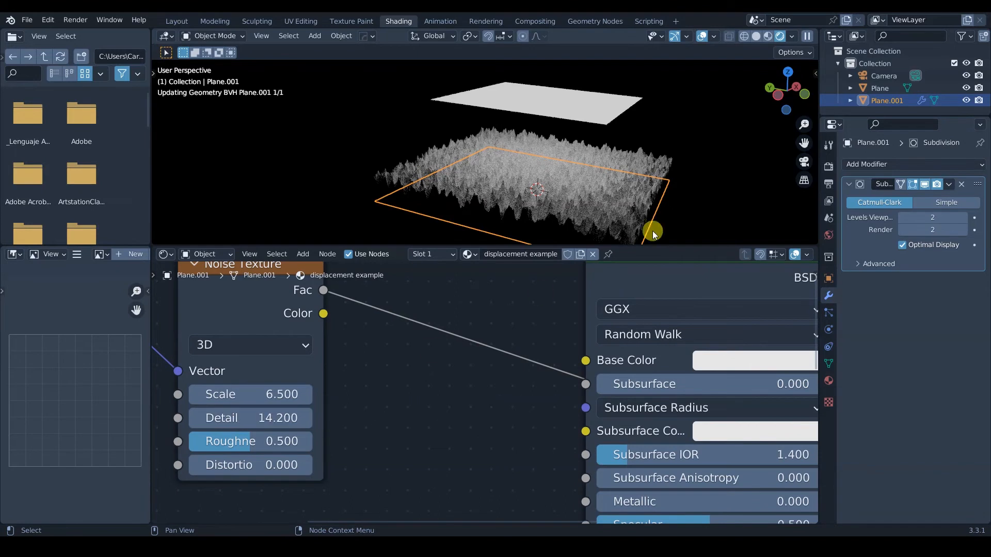
scroll(588, 196, "up", 3)
key("alt+a")
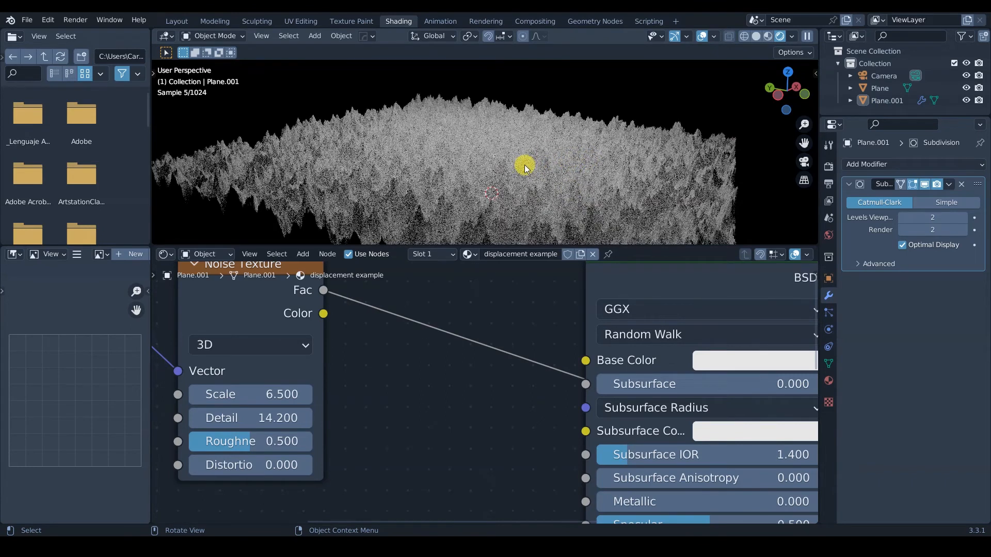
middle_click_drag(318, 320, 410, 376)
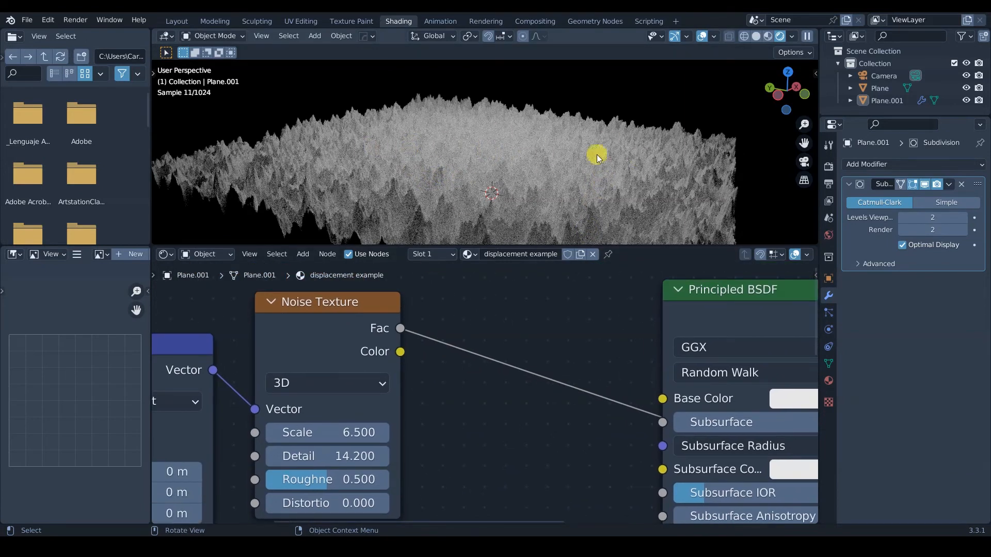
scroll(489, 214, "up", 3)
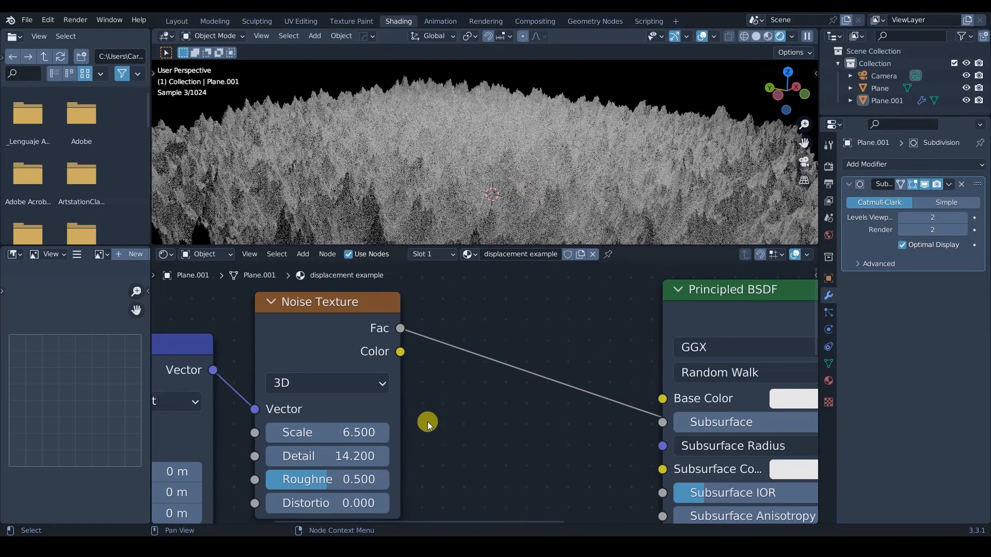
- Insert a ColorRamp node on the link from the Noise Texture's Fac output and space out the neighbouring nodes
middle_click_drag(448, 434, 435, 379, "ctrl")
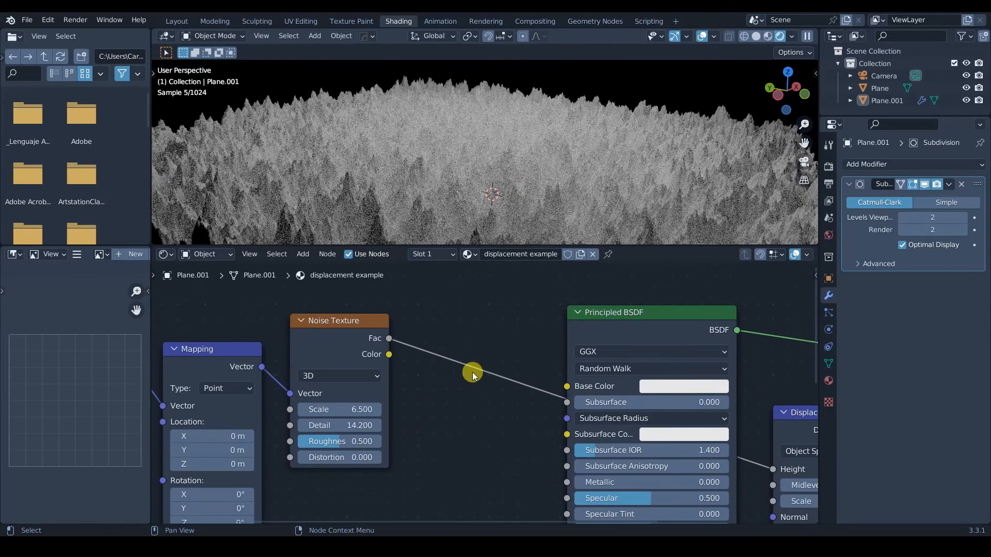
key("shift+a")
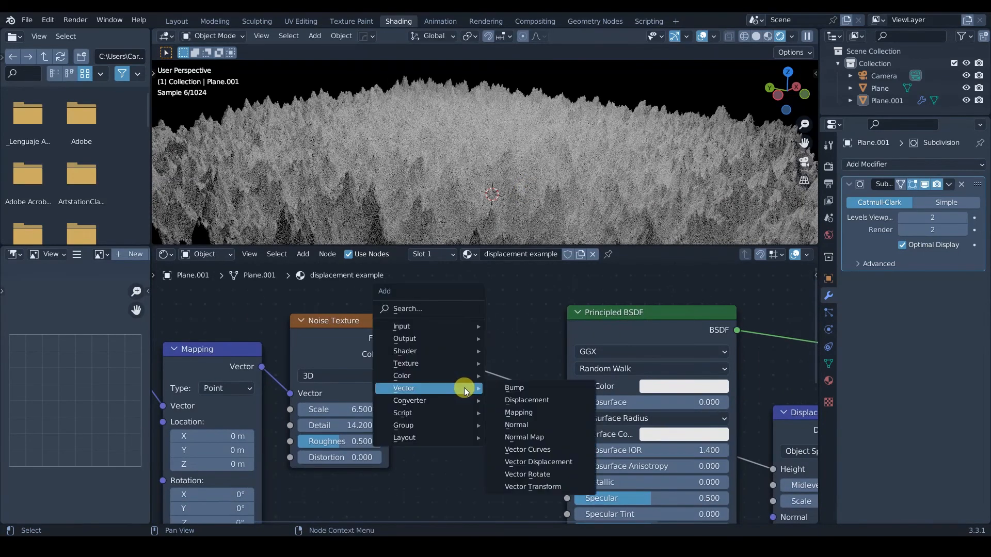
mouse_move(419, 372)
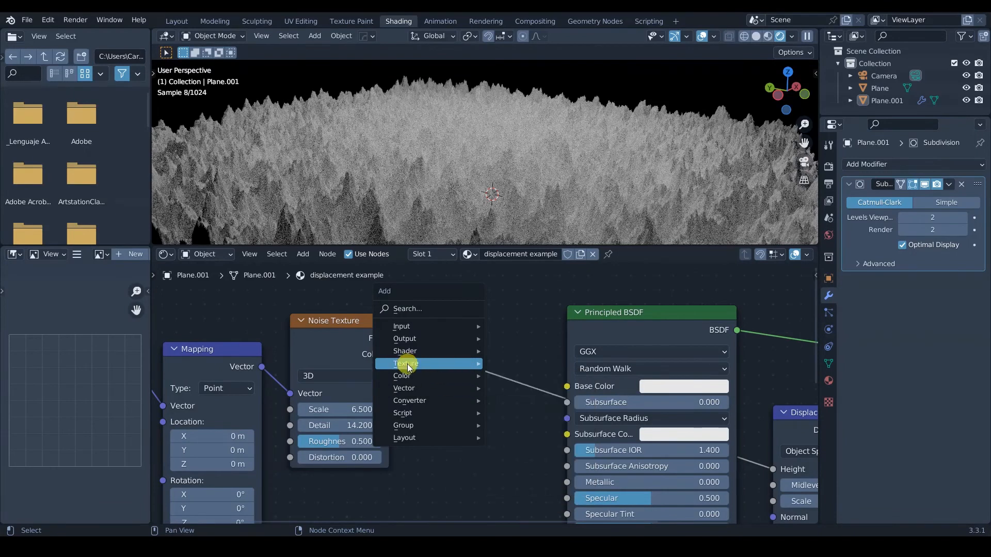
mouse_move(431, 398)
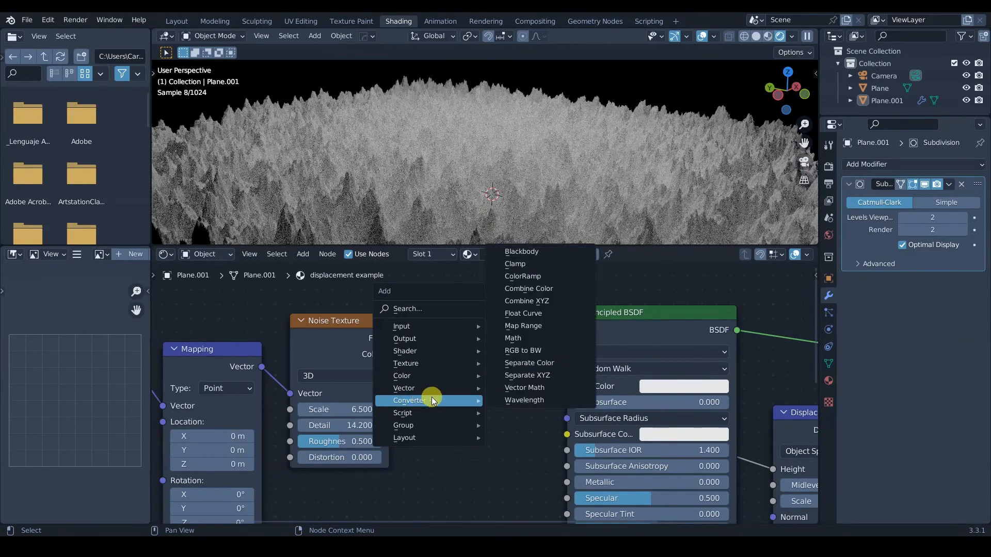
left_click(533, 276)
left_click_drag(408, 303, 437, 303)
left_click_drag(507, 338, 478, 341)
left_click_drag(622, 312, 679, 309)
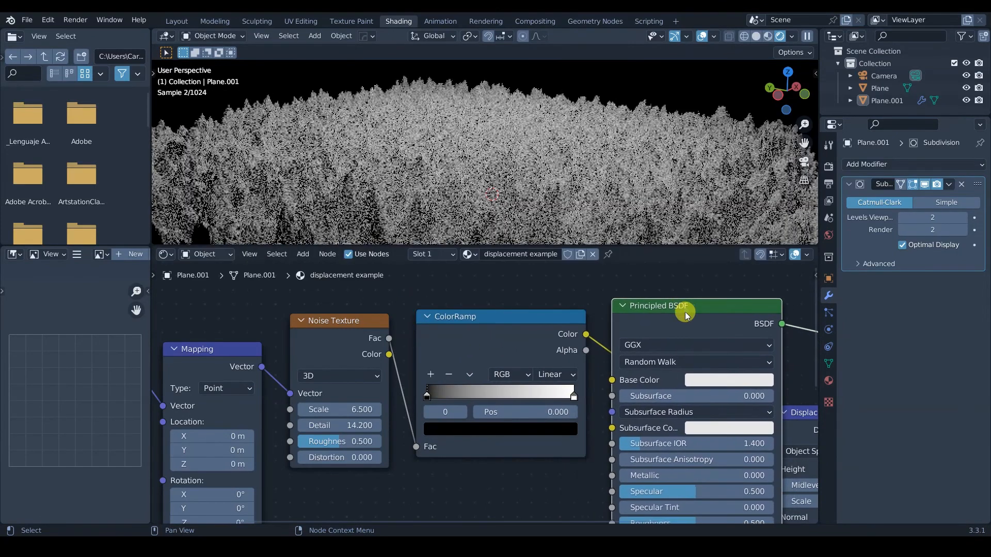
scroll(599, 356, "down", 3)
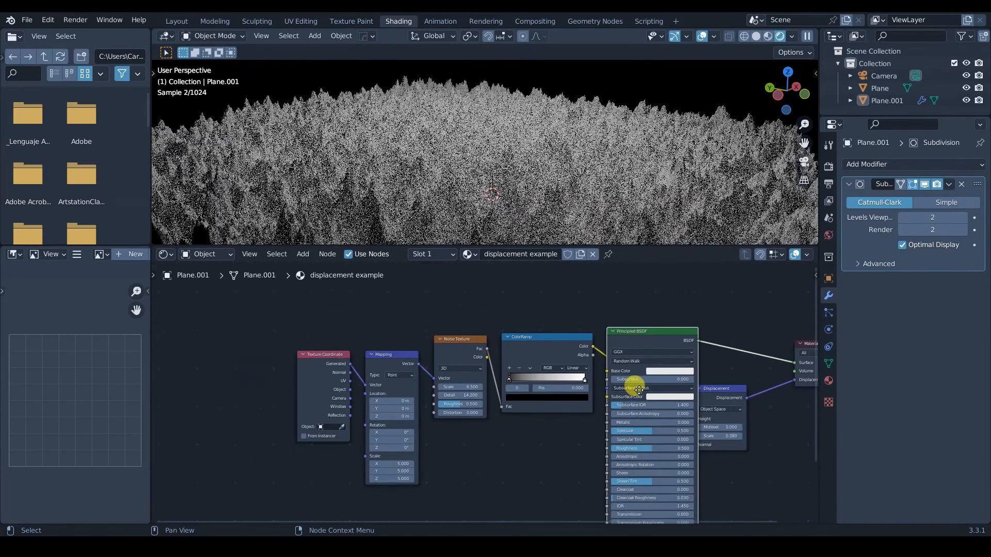
- Move the ColorRamp's black stop to 0.500 and its white stop to 0.542
scroll(516, 403, "up", 3)
left_click_drag(412, 380, 495, 380)
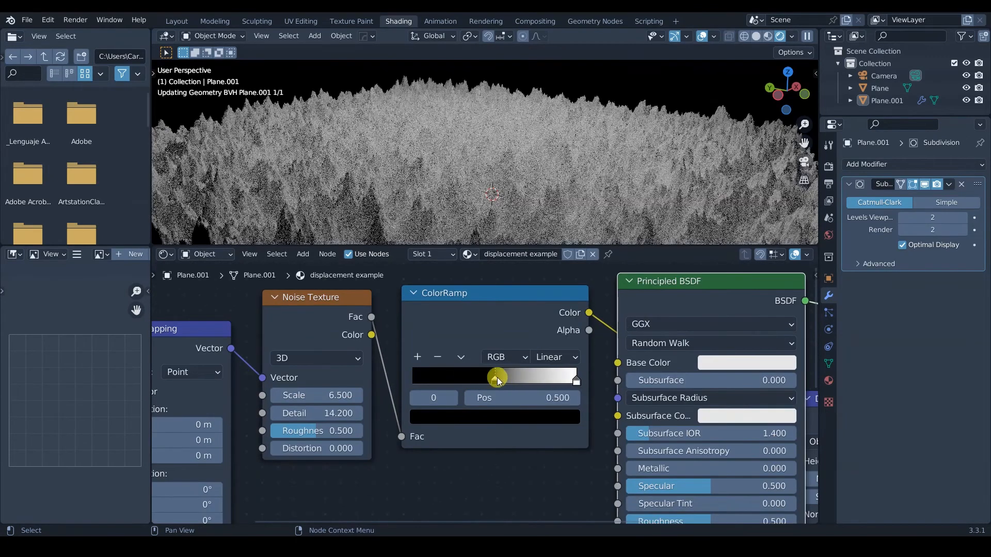
left_click_drag(575, 385, 501, 381)
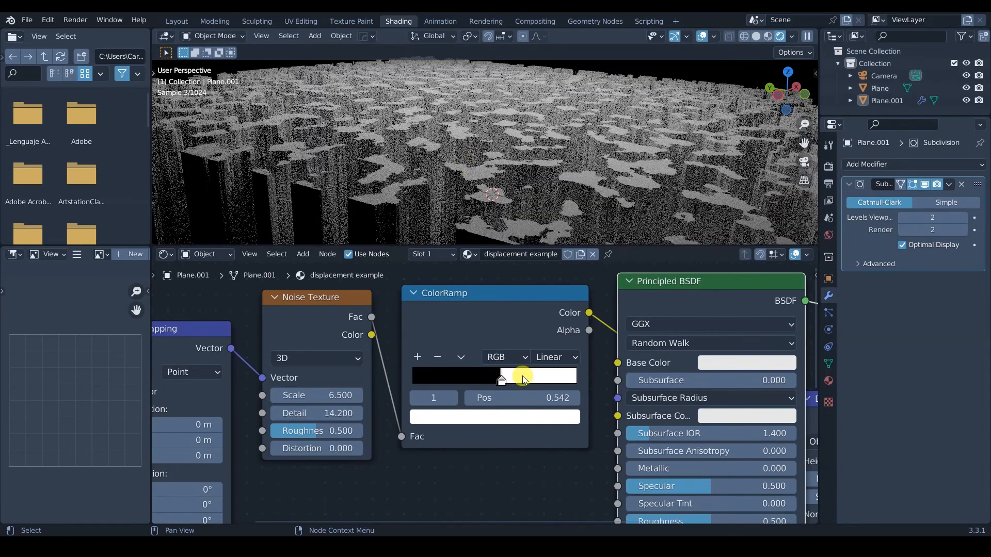
- Shift both ColorRamp stops toward the light end, with the white stop at 0.775
left_click(504, 385)
left_click_drag(506, 382, 544, 384)
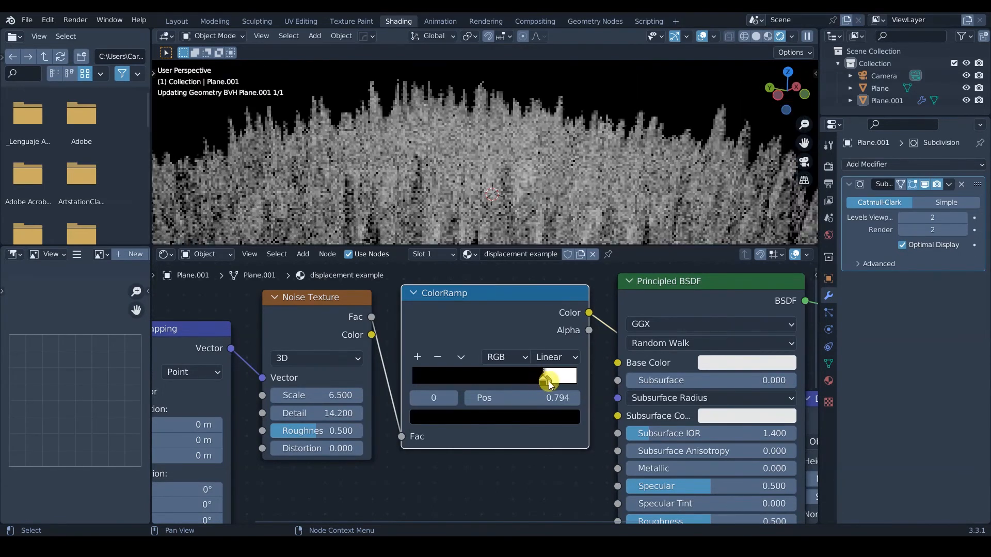
left_click(551, 383)
left_click_drag(542, 383, 540, 384)
left_click(552, 383)
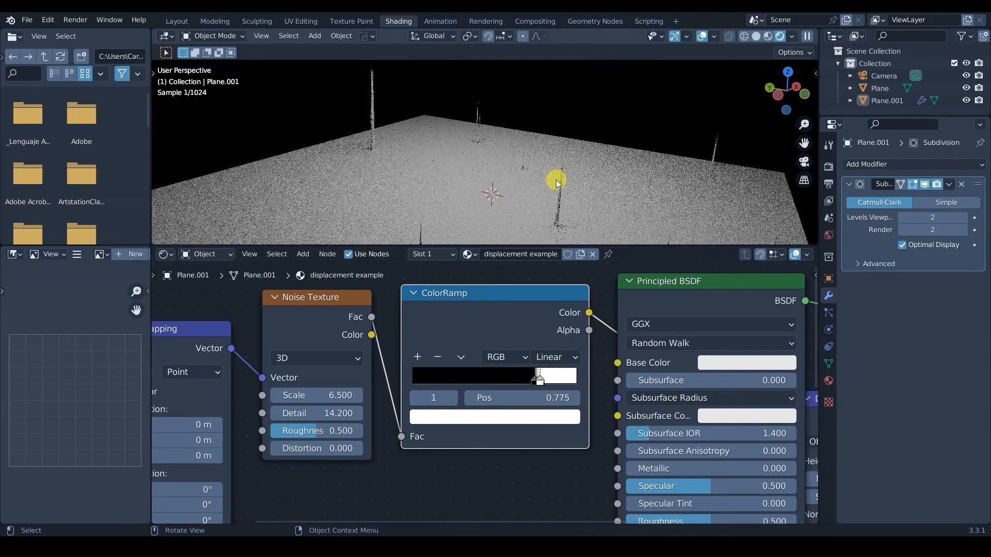
- Move the ColorRamp's stops back toward the dark end in small amounts, bringing the white stop to 0.691
left_click(534, 385)
left_click_drag(529, 388, 532, 388)
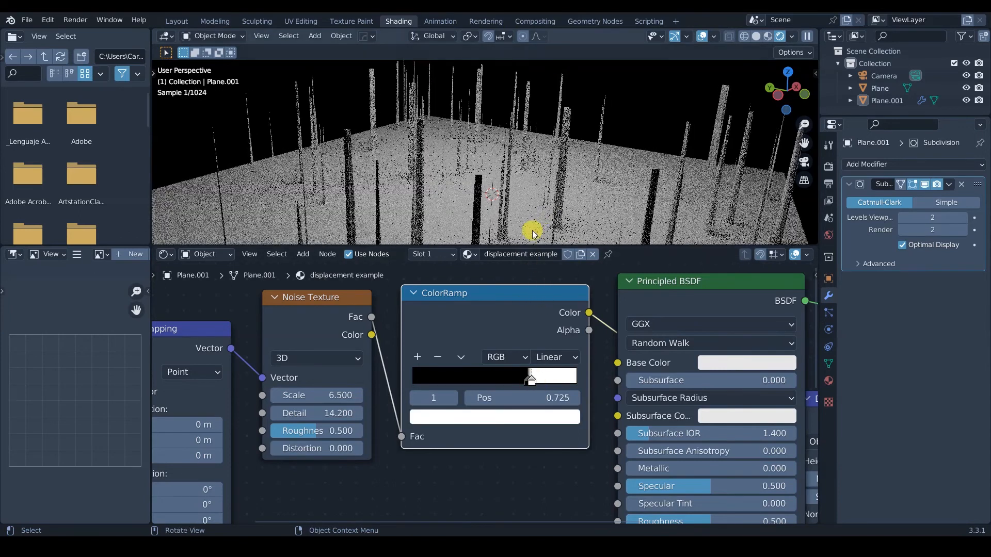
left_click(528, 385)
left_click_drag(525, 385, 527, 383)
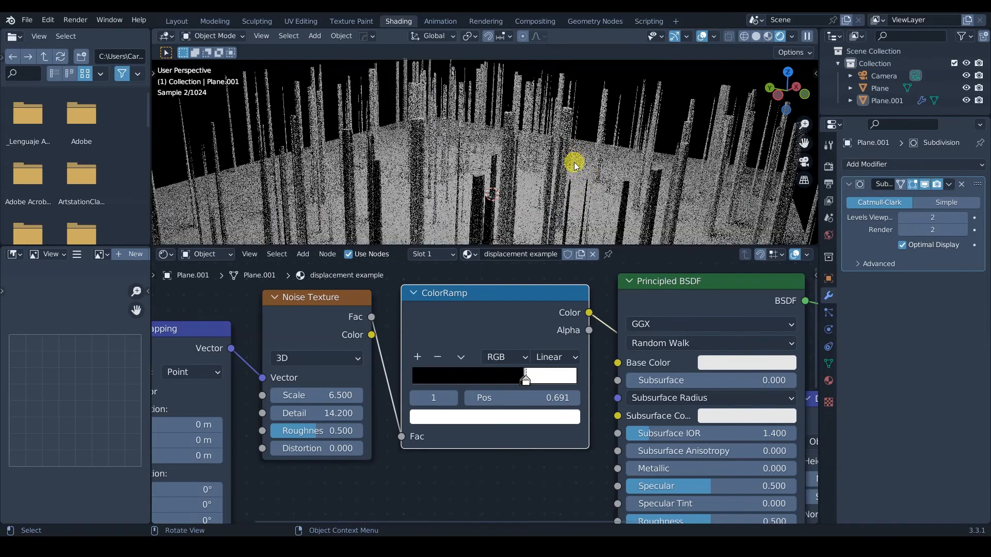
- Try the ColorRamp's Ease and Constant interpolation modes and inspect the displaced columns up close
left_click(560, 361)
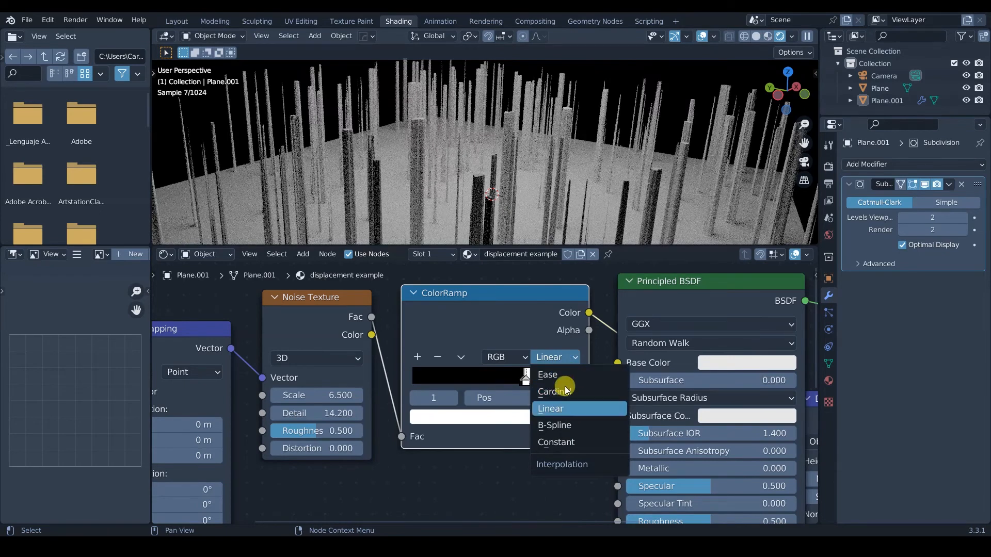
left_click(567, 372)
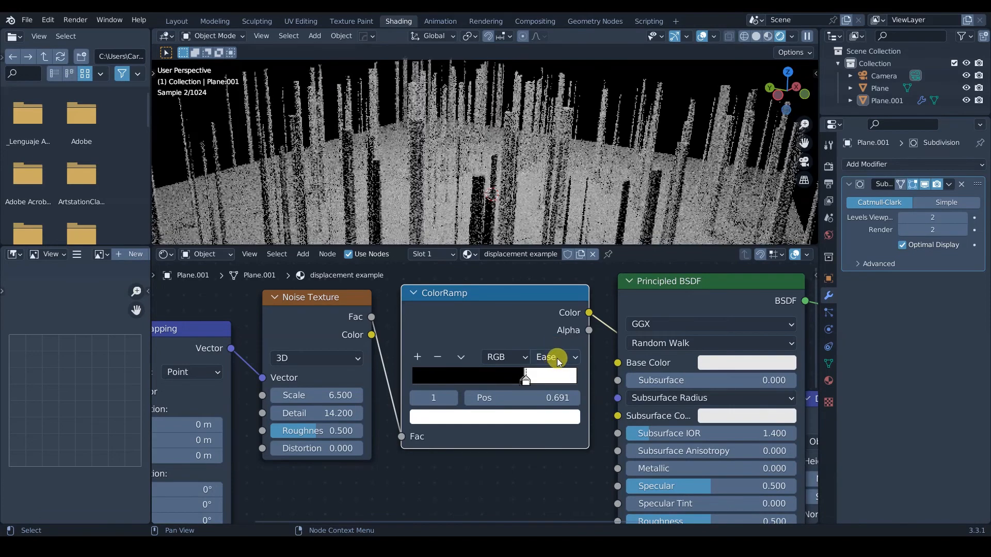
left_click(557, 358)
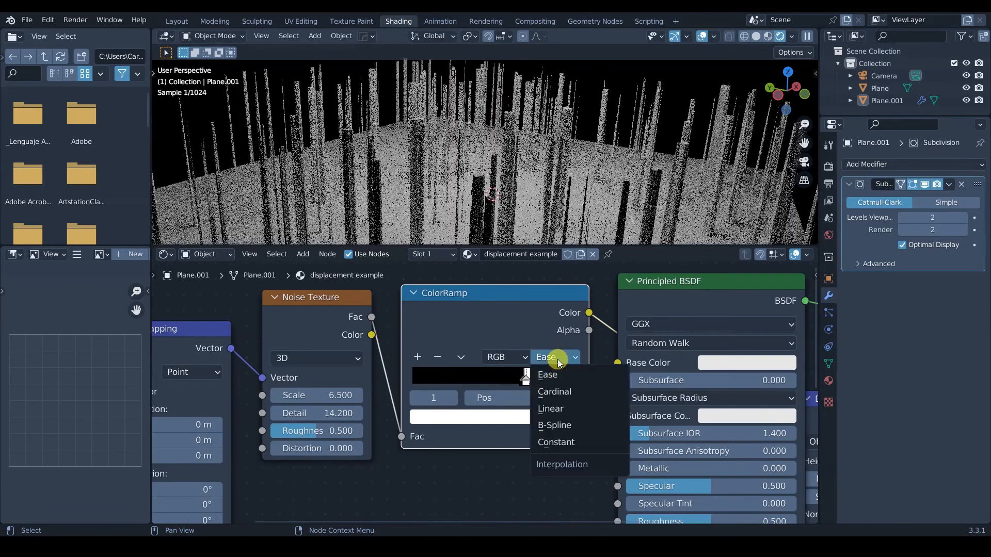
left_click(576, 437)
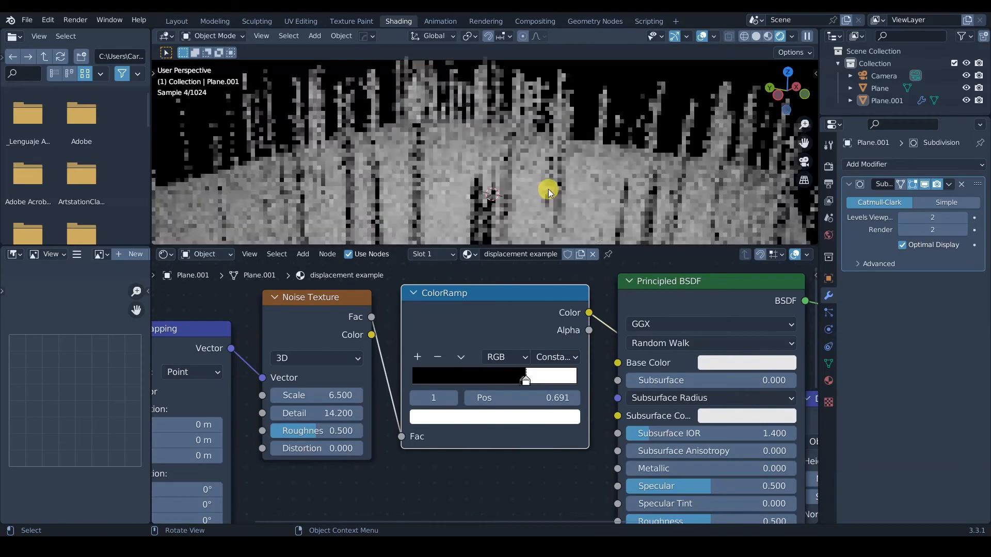
middle_click_drag(564, 105, 564, 215, "ctrl")
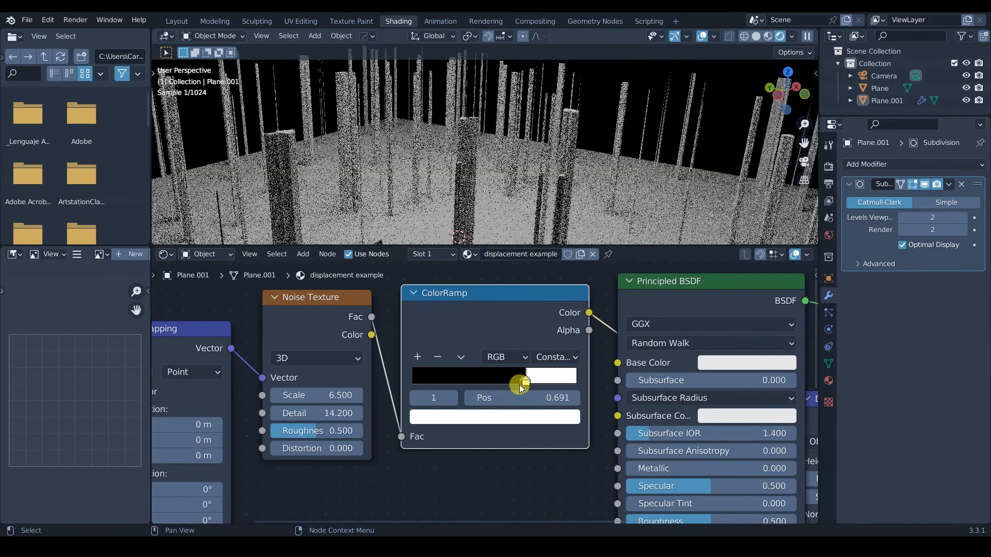
- Set the ColorRamp's black stop to 0.576 and white stop to 0.790, then nudge the black stop toward the white one
left_click(519, 385)
left_click_drag(514, 387, 516, 387)
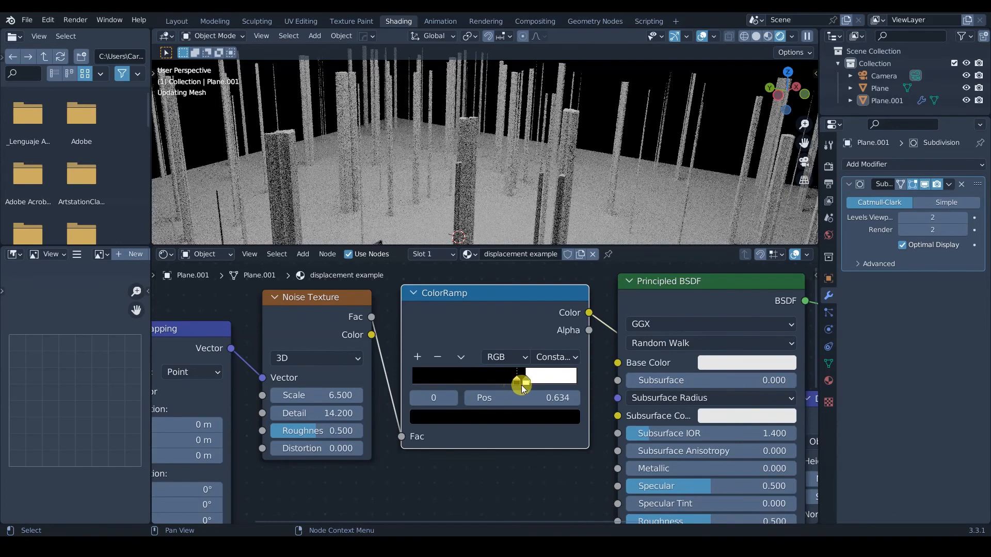
left_click_drag(518, 387, 507, 387)
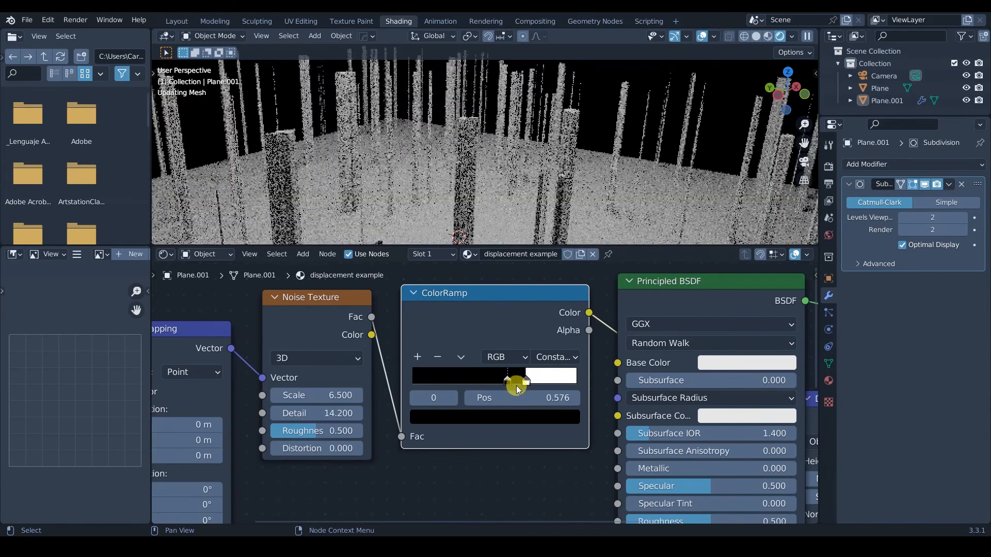
left_click(526, 383)
left_click_drag(535, 383, 551, 348)
left_click(554, 358)
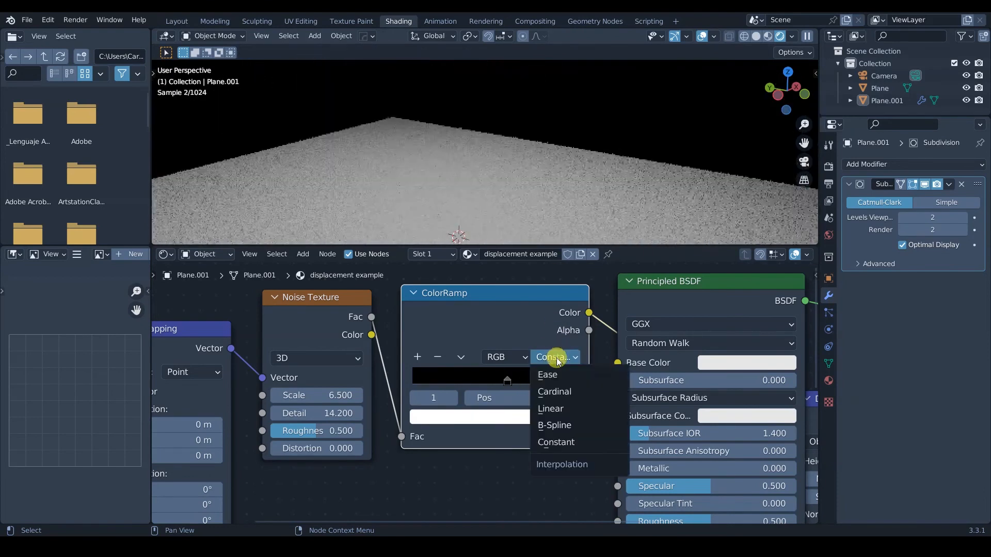
left_click(507, 383)
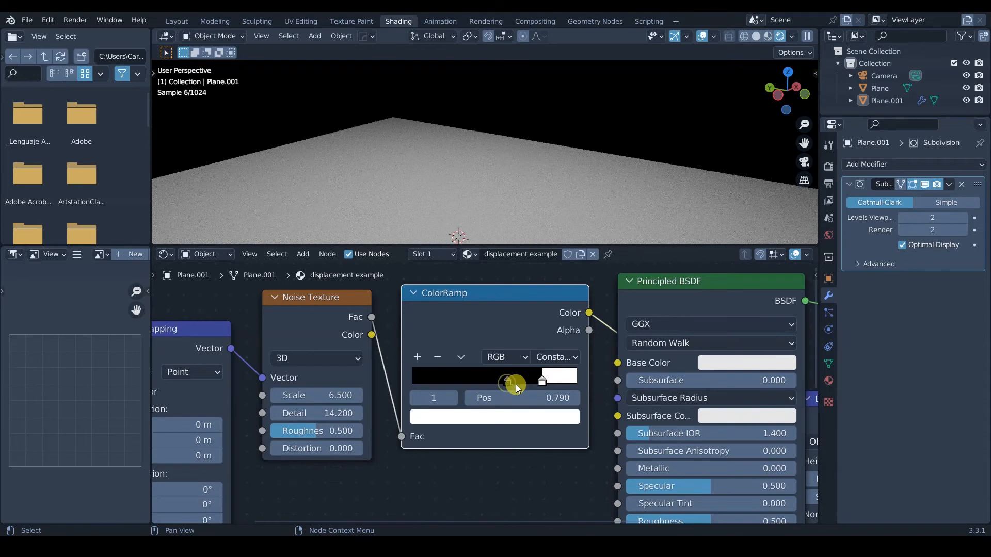
left_click_drag(515, 385, 524, 382)
- Switch the ColorRamp to B-Spline interpolation and move its black stop to 0.756 and white stop to 0.767
left_click(554, 357)
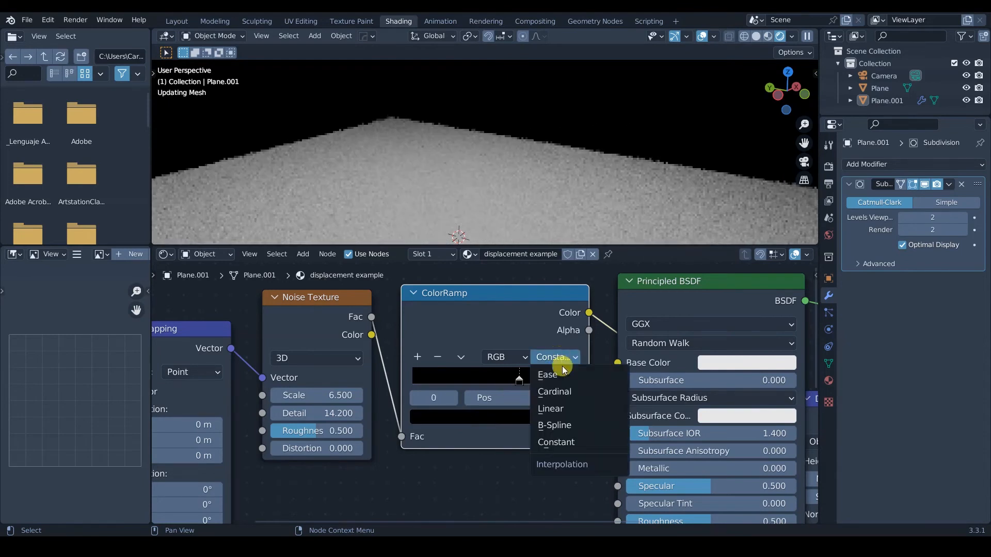
left_click(553, 426)
left_click_drag(528, 382, 535, 384)
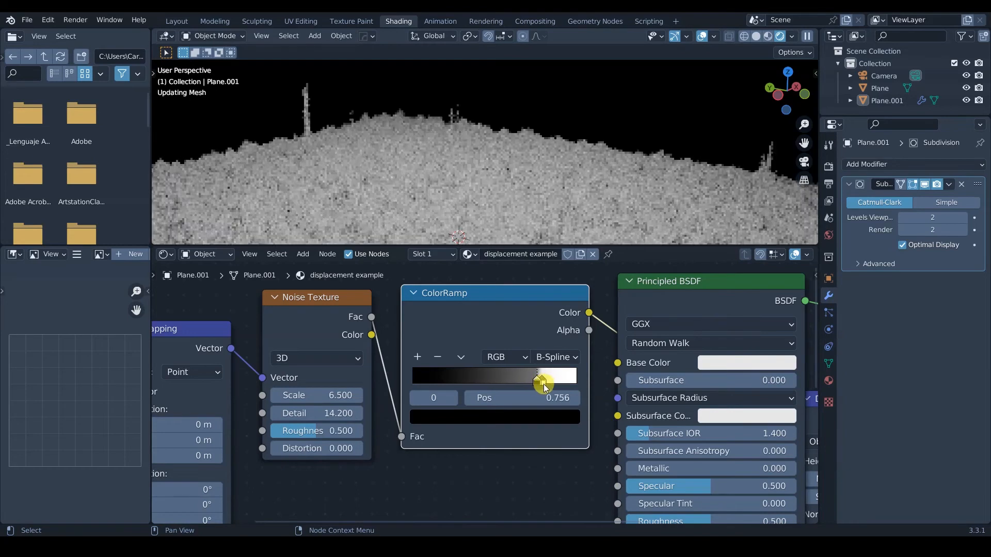
left_click(538, 384)
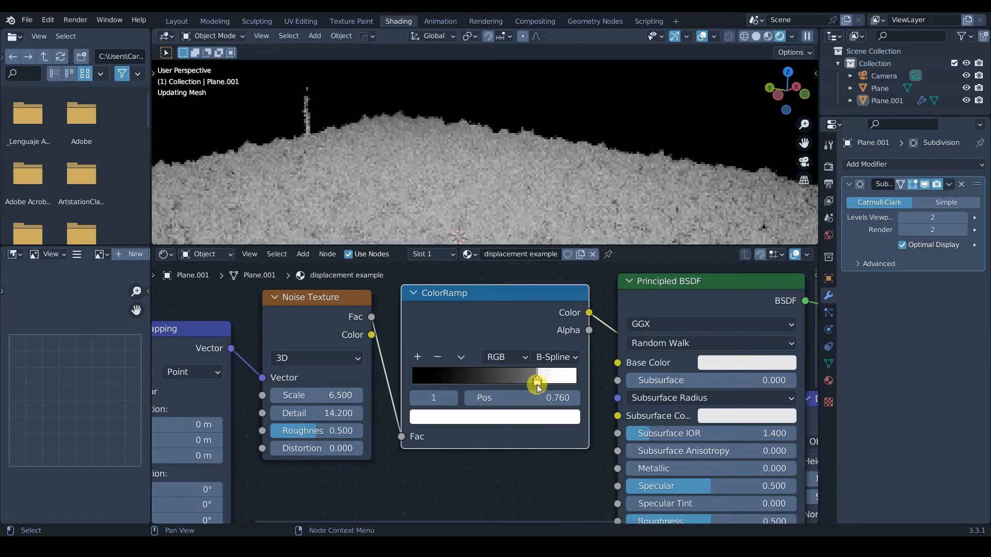
left_click_drag(539, 382, 541, 383)
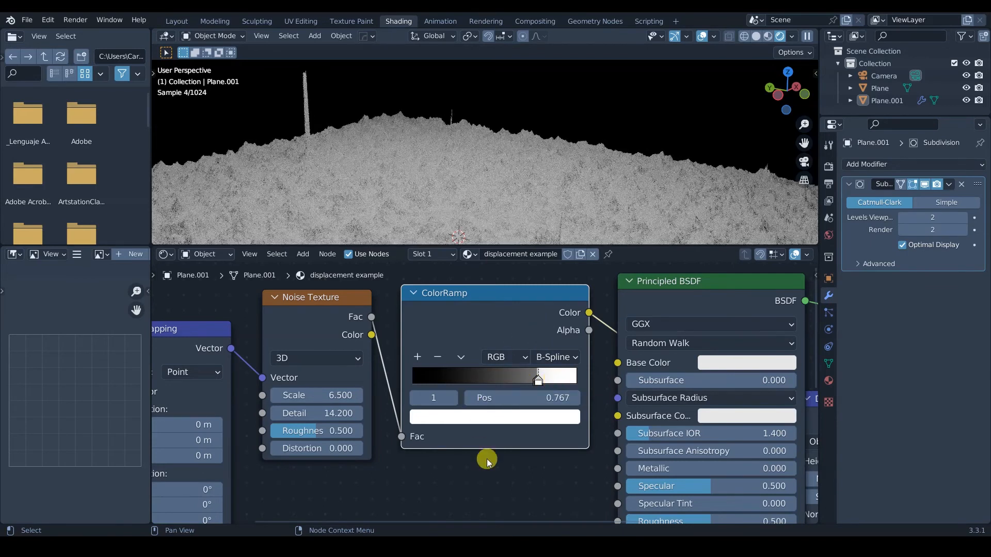
- Duplicate the Texture Coordinate, Mapping and Noise Texture nodes and place the copies below the originals
scroll(483, 444, "down", 5)
left_click_drag(368, 307, 438, 366)
key("shift+d")
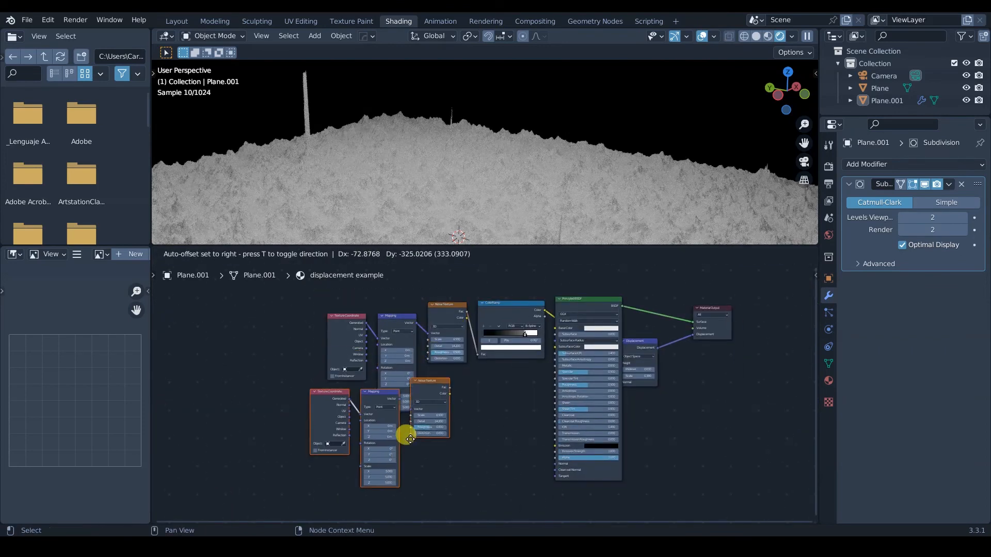
left_click(425, 450)
- Switch the ColorRamp to Ease interpolation and bring both stops toward the dark end, with the white stop at 0.710
middle_click_drag(427, 449, 531, 358, "ctrl")
left_click_drag(544, 364, 547, 362)
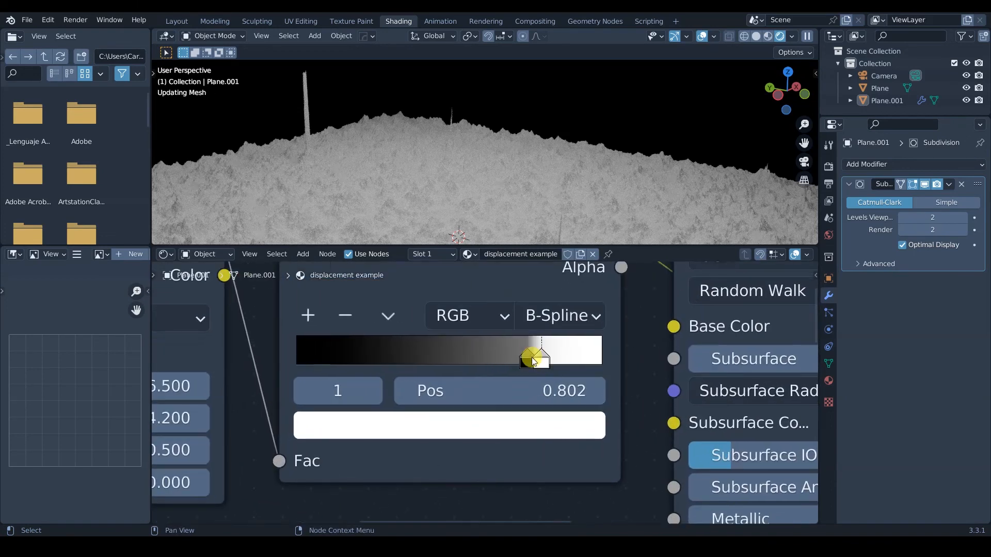
left_click(578, 316)
left_click(548, 356)
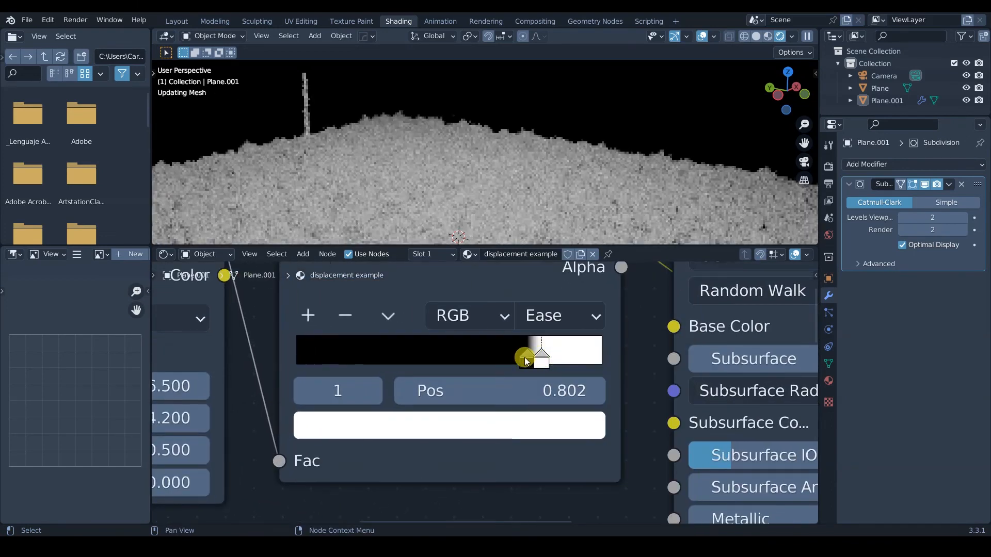
mouse_move(524, 363)
left_mouse_down()
mouse_move(504, 361)
mouse_move(533, 363)
mouse_move(505, 364)
mouse_move(520, 366)
left_mouse_up()
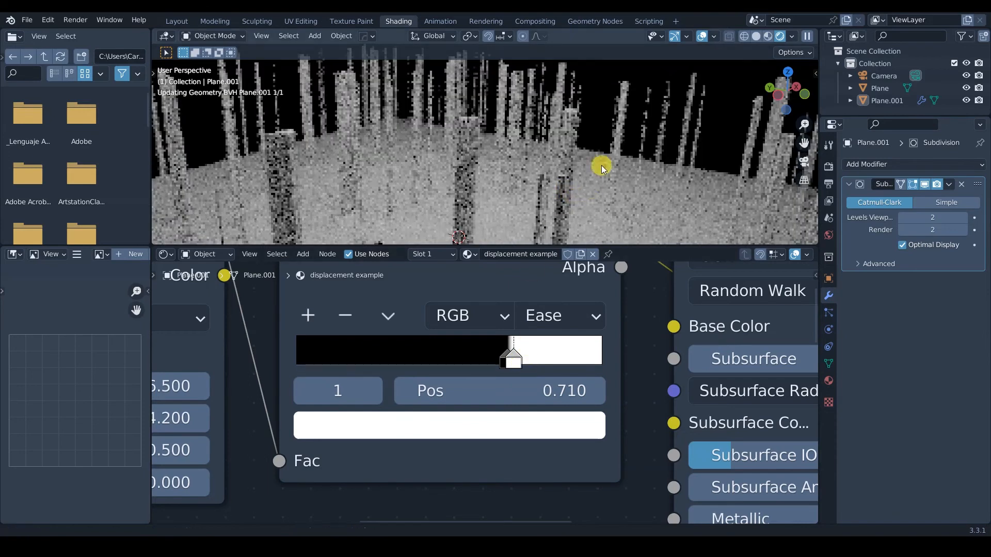
- Try a wider ColorRamp transition with the black stop at 0.550 and the white stop at 0.840
scroll(599, 181, "down", 8)
middle_click_drag(594, 202, 597, 162)
left_click_drag(505, 365, 467, 362)
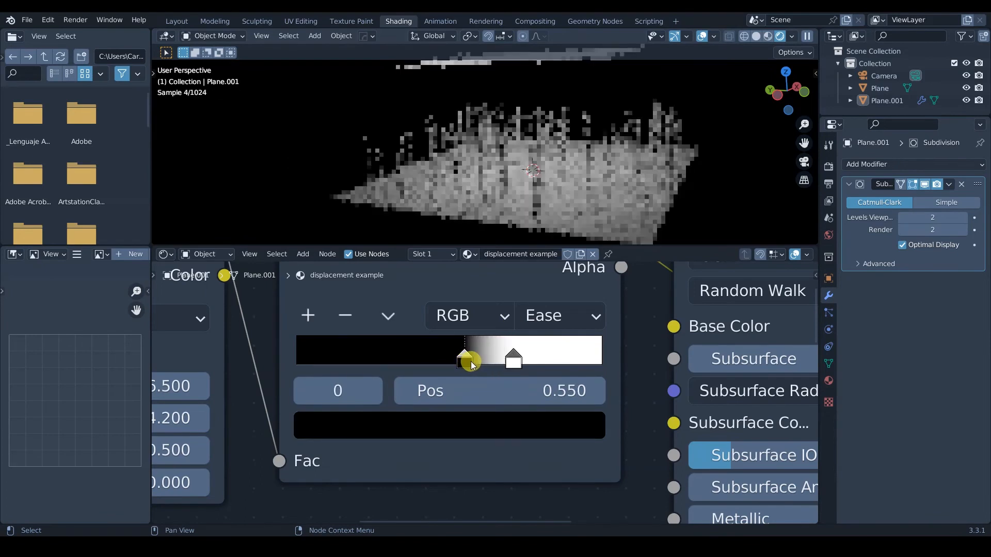
left_click(514, 357)
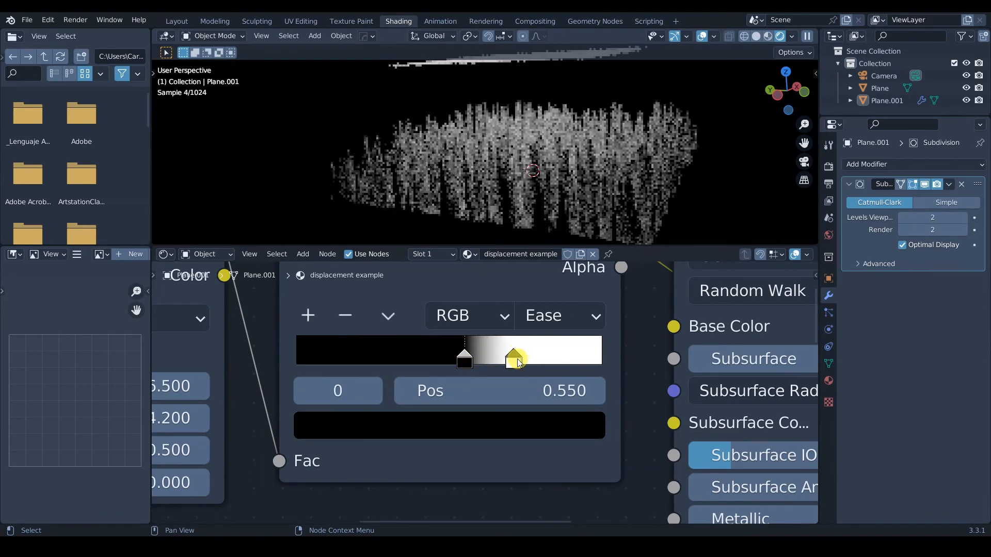
left_click_drag(516, 361, 556, 367)
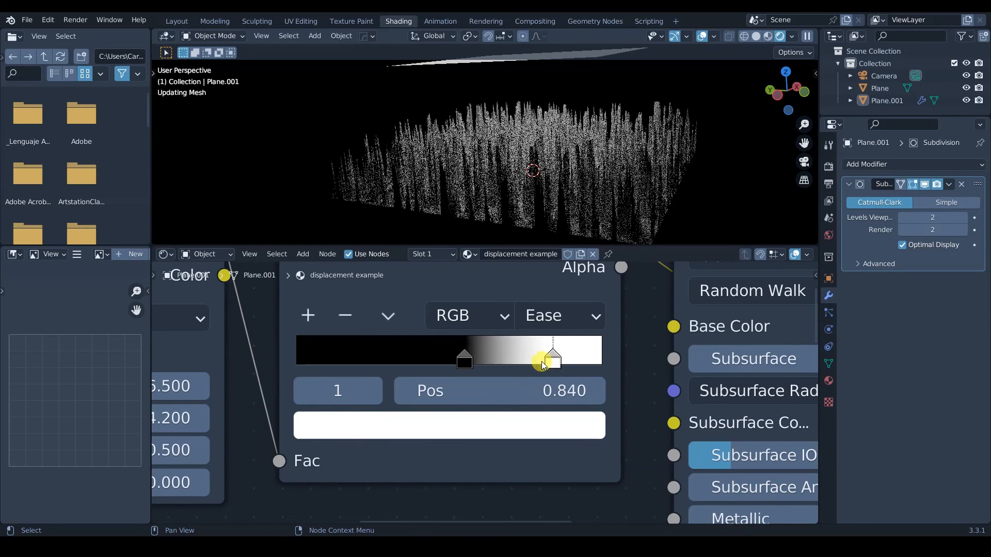
- Narrow the ColorRamp transition again, moving the white stop to about 0.744 and the black stop to 0.725
left_click_drag(466, 361, 535, 367)
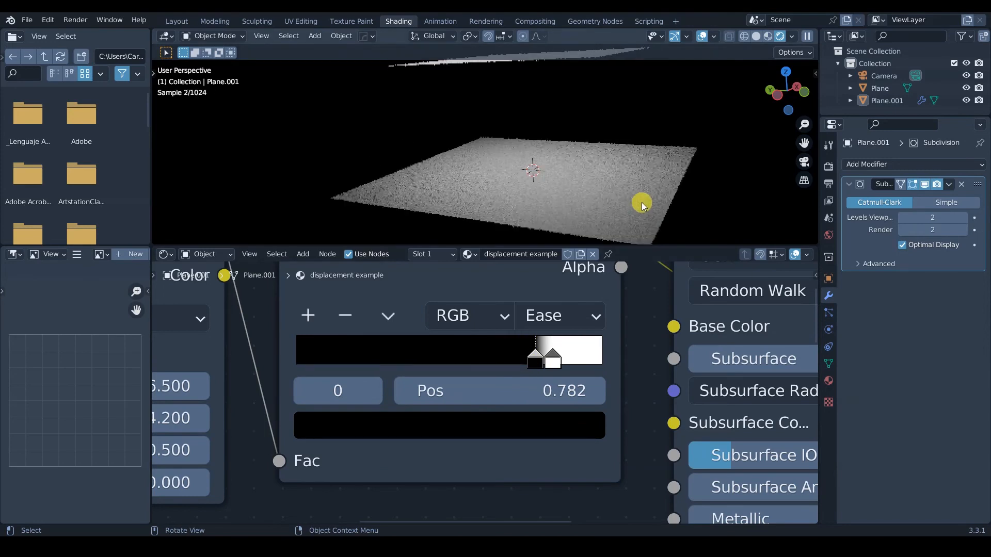
left_click_drag(551, 362, 526, 366)
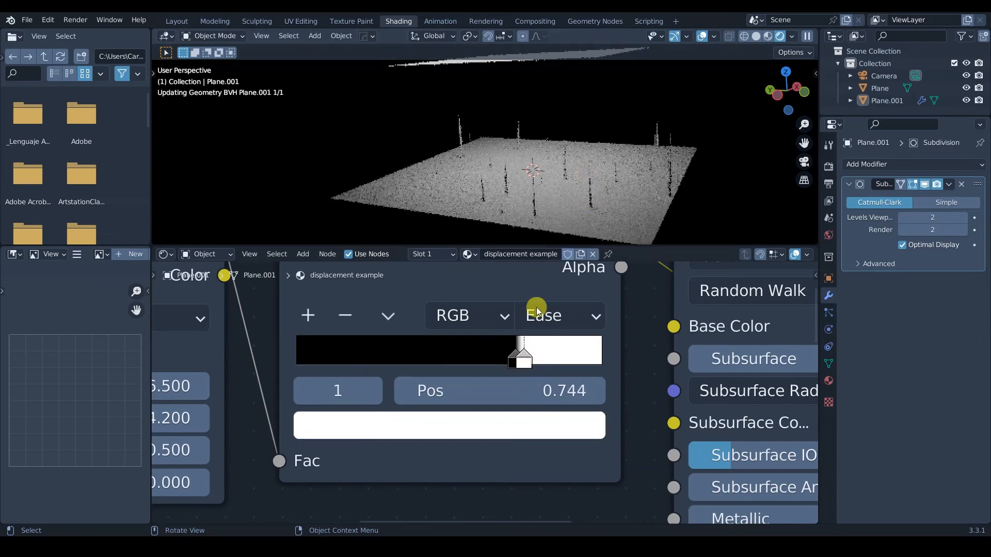
left_click(515, 368)
left_click_drag(515, 367, 517, 367)
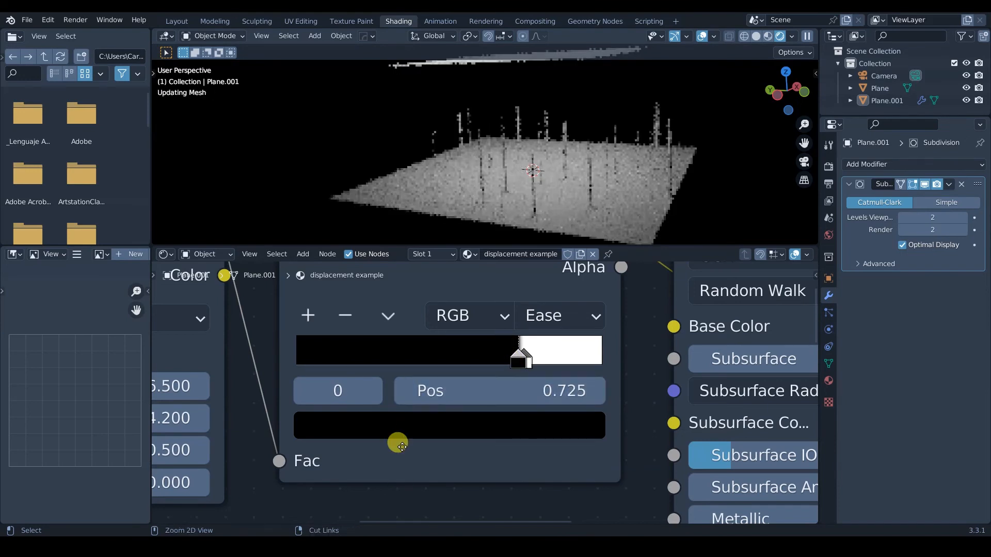
- Duplicate the ColorRamp beside the copied Noise Texture and connect that noise's Color output to the new ramp's Fac
scroll(400, 467, "down", 4)
scroll(388, 377, "down", 3)
left_click(432, 287, "shift")
key("shift+d")
left_click(427, 434)
scroll(427, 434, "up", 2)
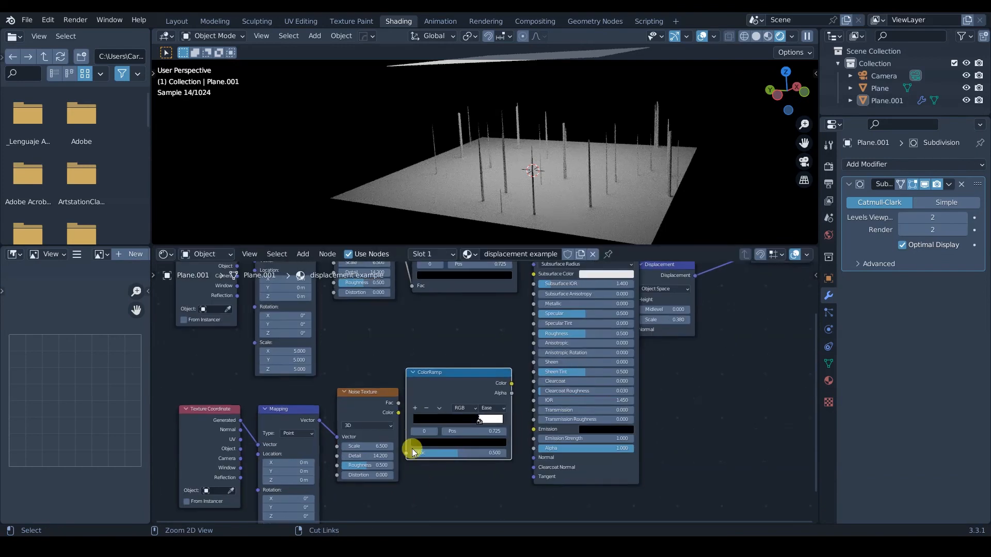
left_click_drag(399, 412, 406, 453)
- Move the Displacement node clear of the Principled BSDF and feed the lower ColorRamp's Color into its Height
scroll(493, 419, "down", 2)
left_click_drag(460, 419, 571, 367)
left_click_drag(605, 416, 605, 416)
left_click_drag(557, 342, 605, 374)
left_click_drag(459, 419, 521, 421)
right_click(560, 399)
left_click_drag(460, 419, 587, 391)
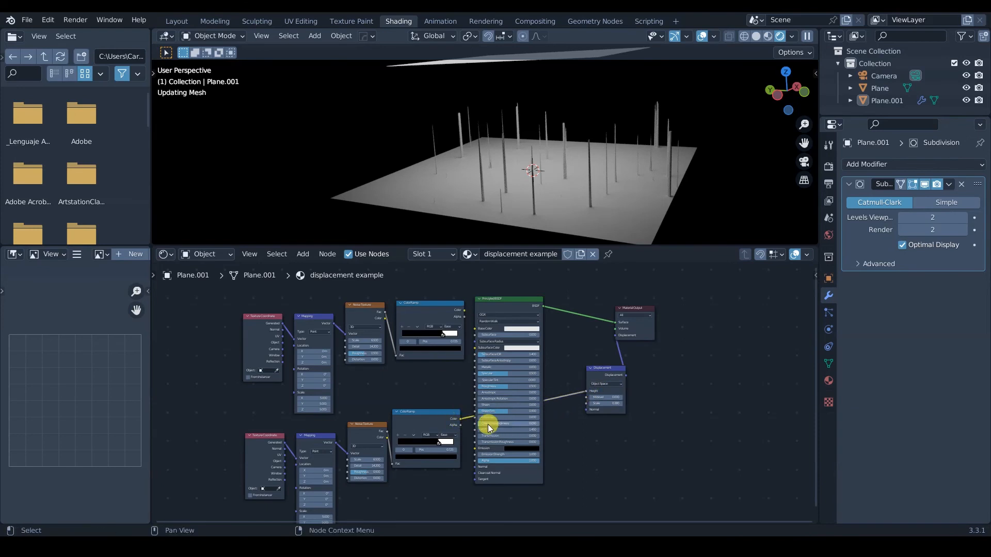
- Set the lower Noise Texture's Detail to 8.700 and spread its ColorRamp stops to both ends, white at 1.000
scroll(398, 404, "up", 5)
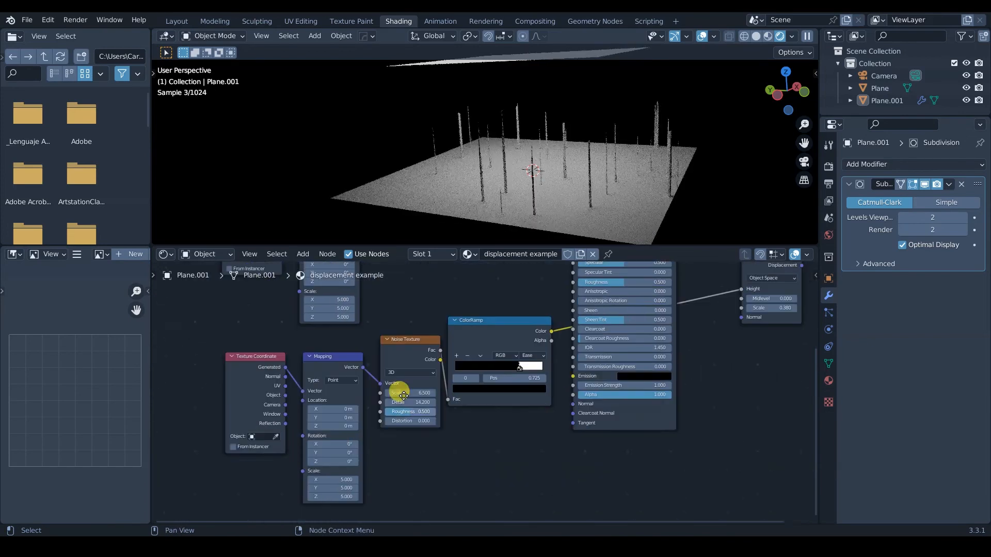
left_click_drag(400, 391, 385, 391)
left_click(586, 338)
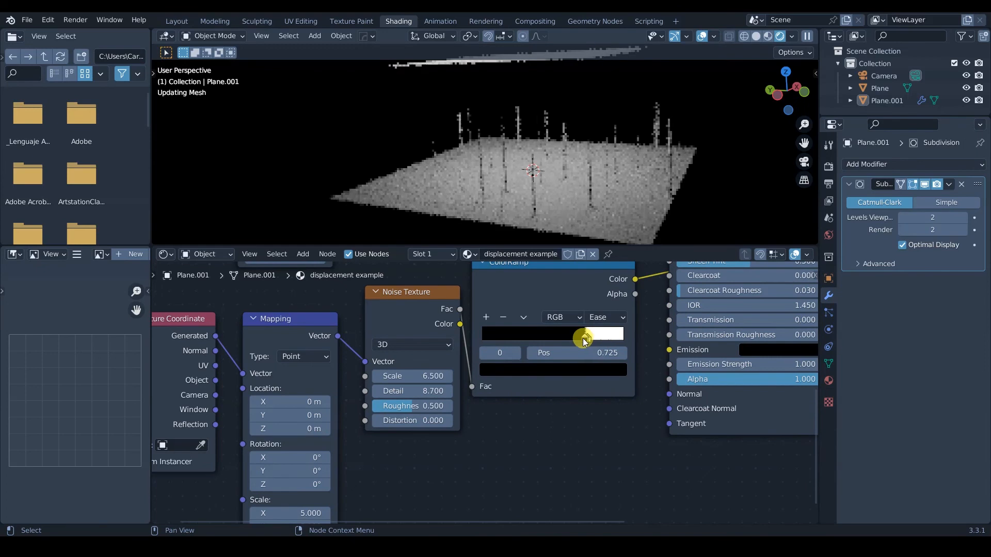
left_click_drag(538, 339, 485, 346)
left_click_drag(587, 339, 609, 264)
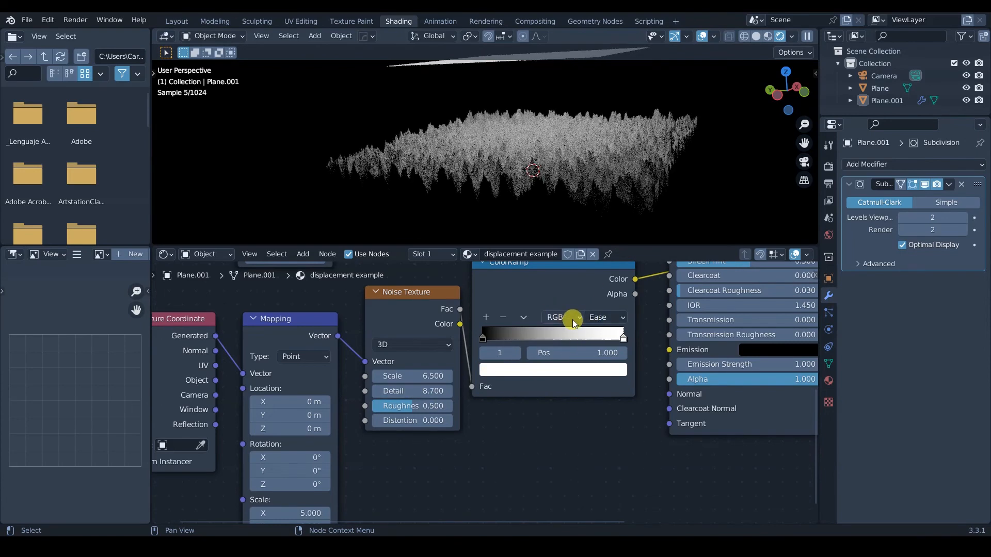
- Switch the lower ColorRamp to Linear interpolation and set the lower Noise Texture's Scale to -2.400, checking the relief up close
left_click(601, 317)
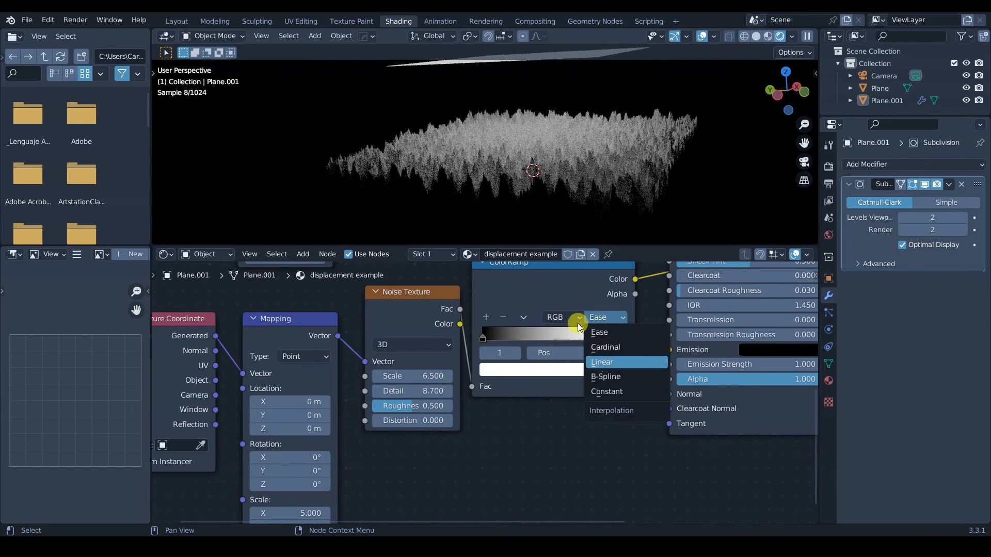
left_click(604, 362)
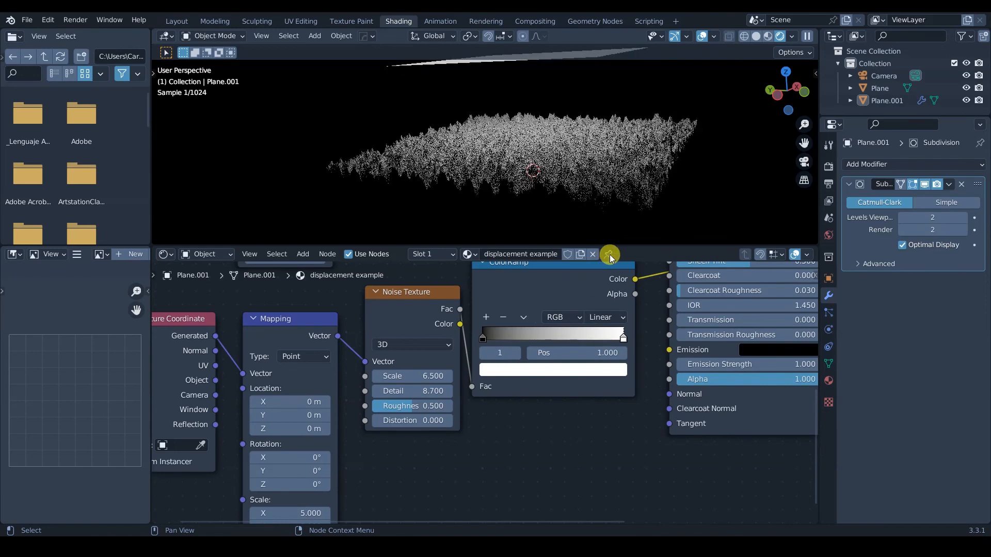
left_click_drag(411, 381, 369, 380)
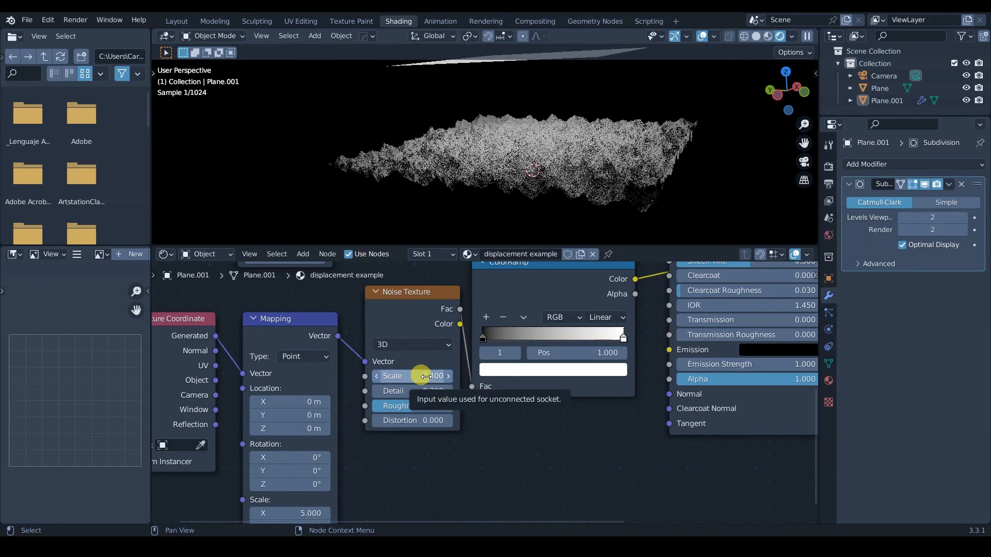
scroll(666, 173, "up", 5)
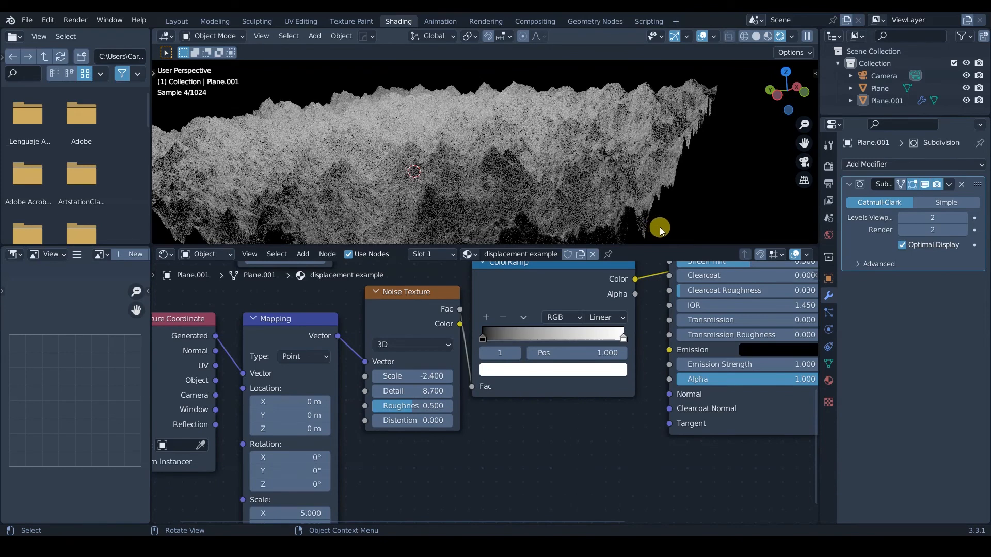
scroll(435, 213, "up", 4)
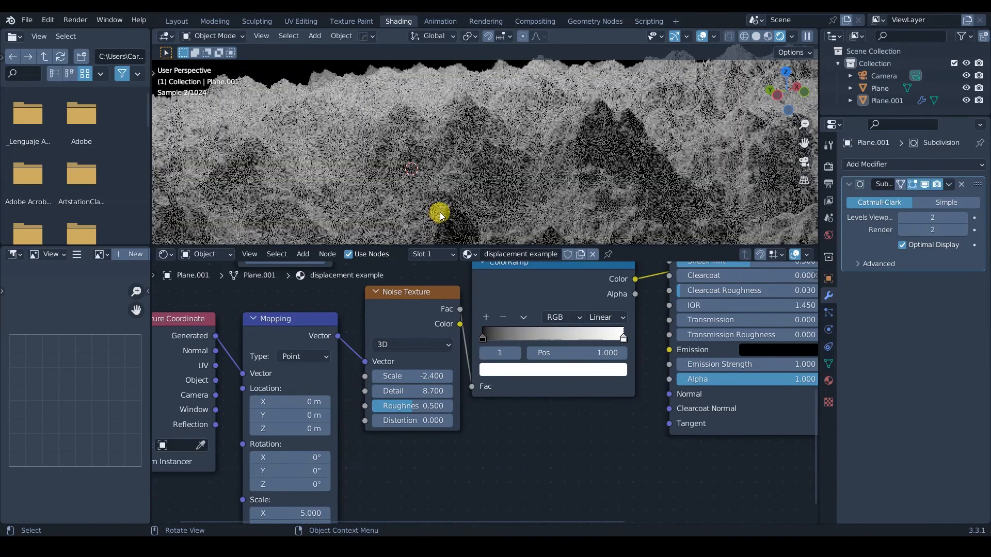
scroll(439, 212, "up", 1)
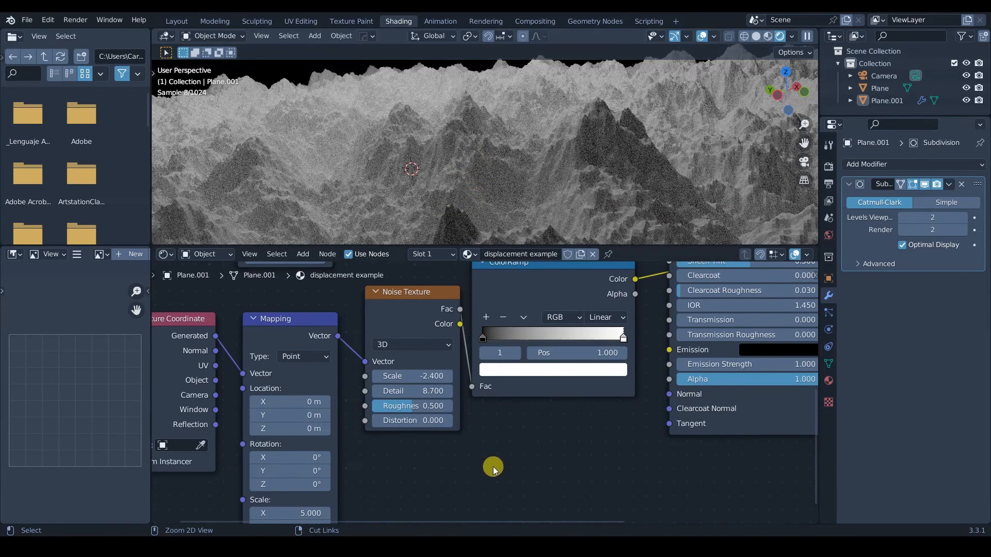
- Make room beside the two ColorRamps and add a MixRGB node between them and the Principled BSDF
scroll(490, 392, "down", 4)
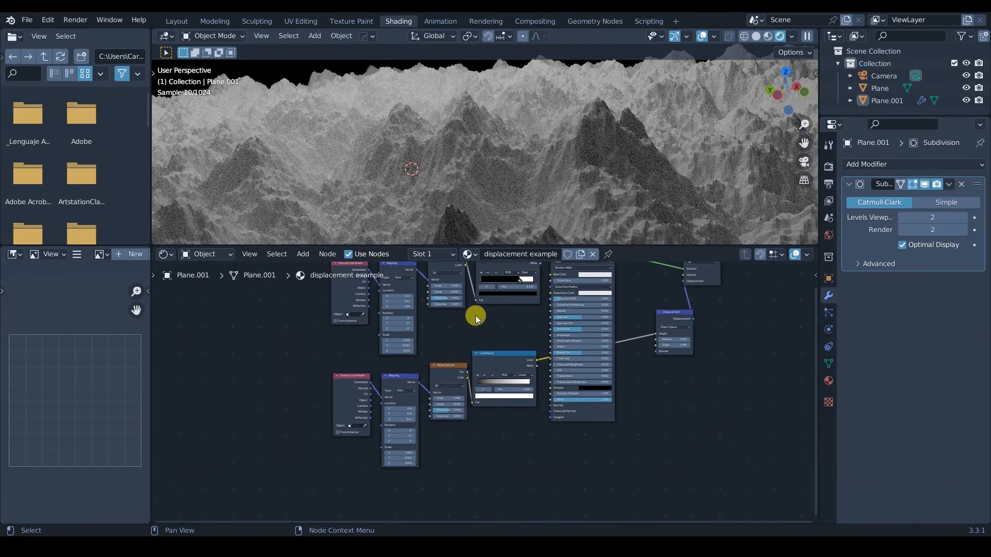
left_click_drag(547, 308, 621, 302)
key("shift+a")
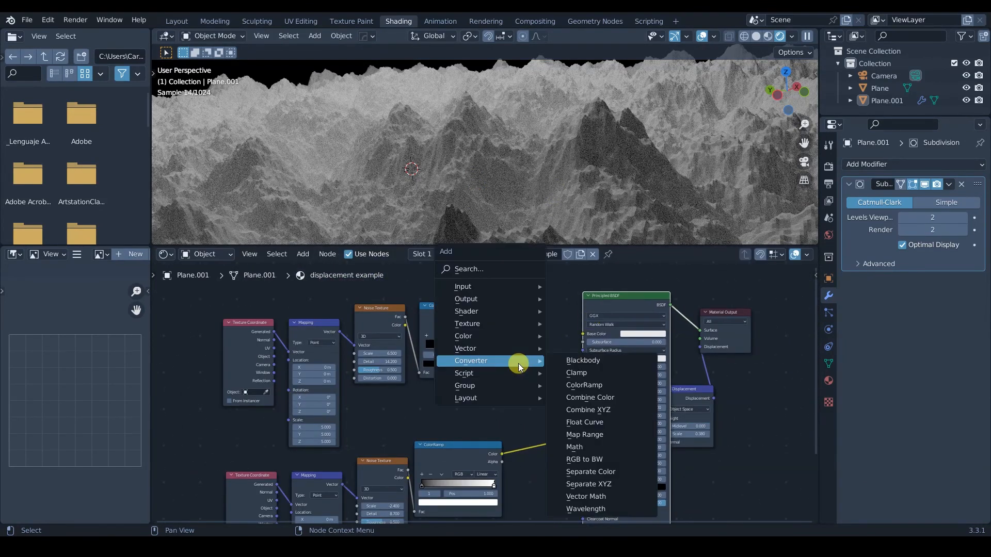
mouse_move(481, 337)
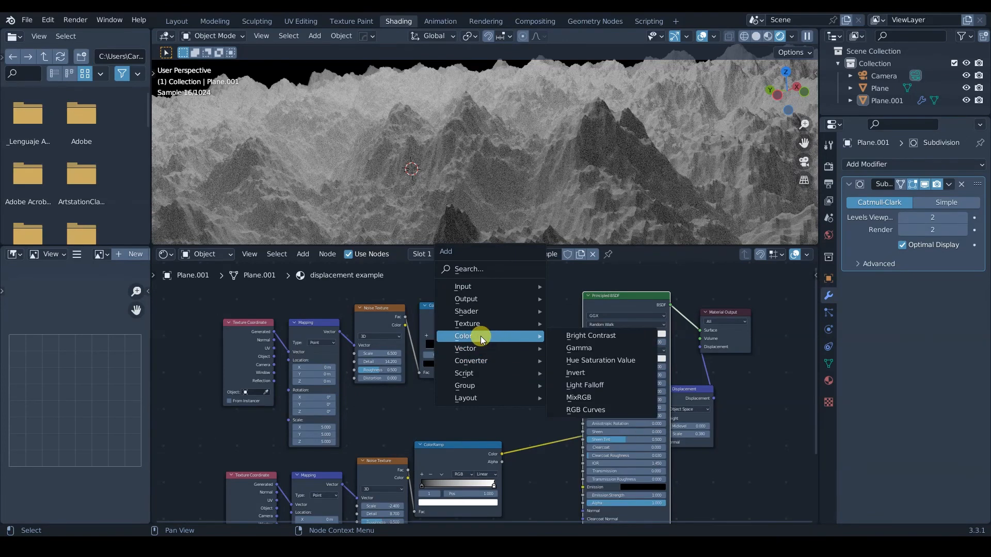
left_click(579, 398)
left_click(517, 330)
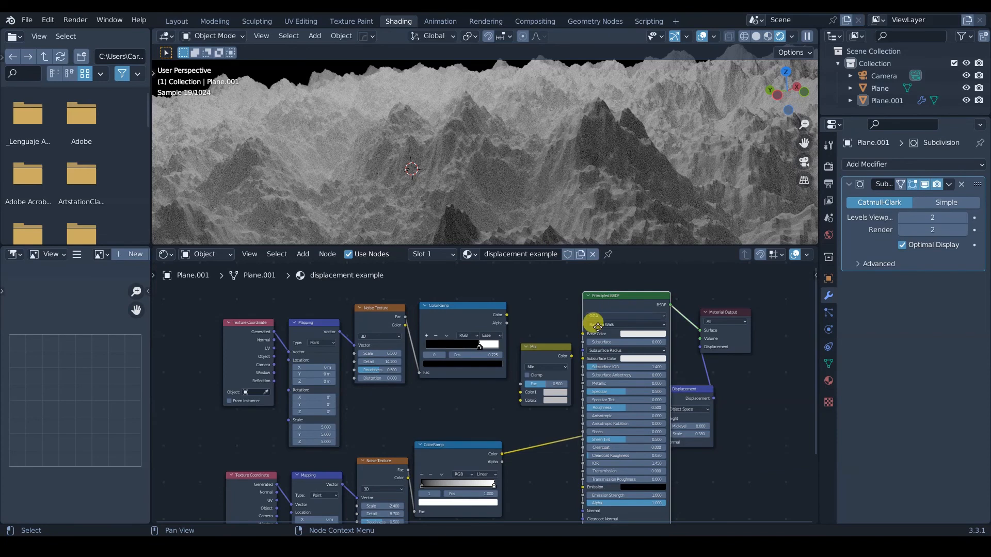
- Spread out the shader, output and Displacement nodes, and connect the upper ColorRamp's Color to the Displacement's Height
left_click_drag(614, 307, 604, 320)
mouse_move(780, 292)
left_mouse_down()
mouse_move(707, 431)
mouse_move(679, 454)
left_mouse_up()
left_click_drag(686, 413, 764, 406)
left_click(509, 316)
left_click_drag(509, 316, 744, 410)
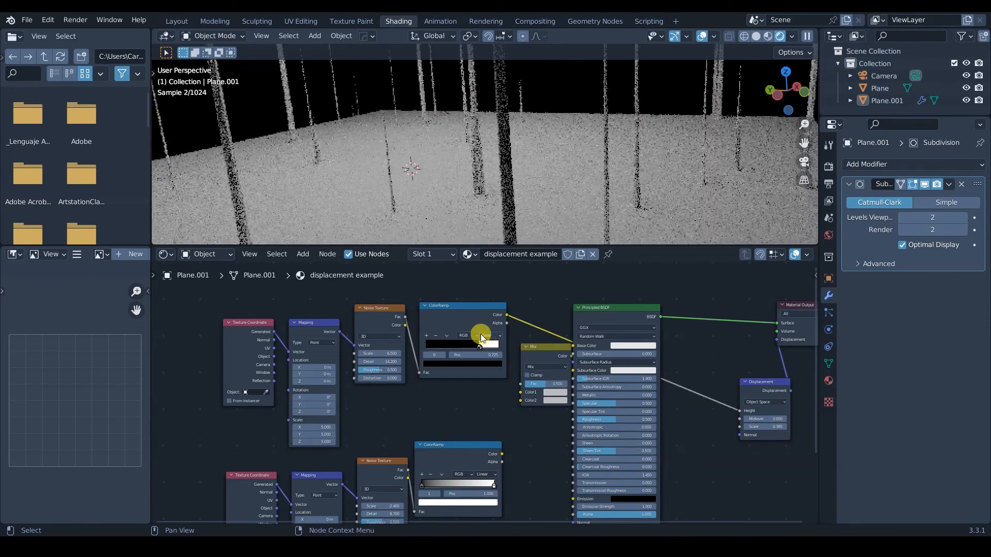
- Try Cardinal interpolation on the upper ColorRamp with its black stop moved to 0.439
scroll(479, 346, "up", 3)
key("g")
left_click(459, 354)
left_click(491, 325)
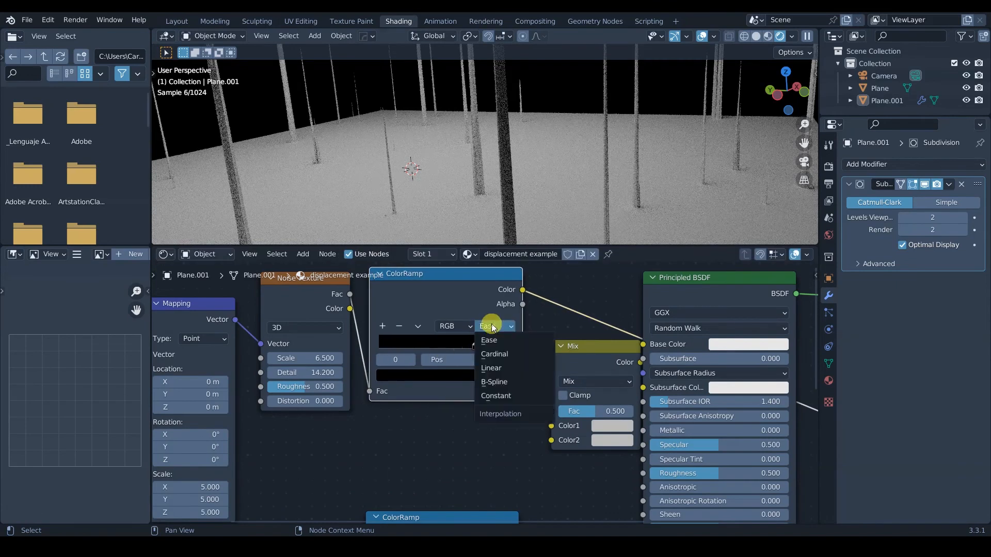
left_click(478, 353)
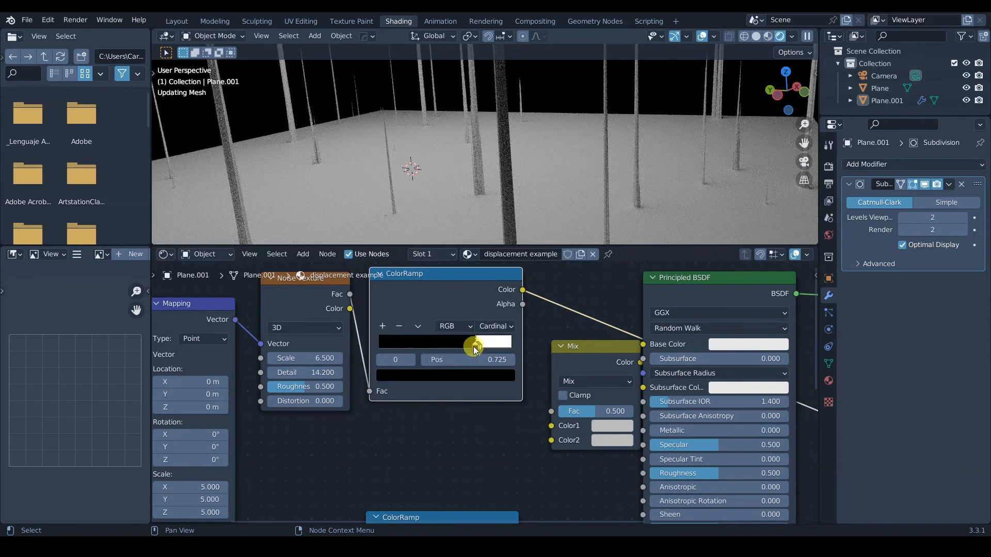
left_click_drag(476, 346, 455, 349)
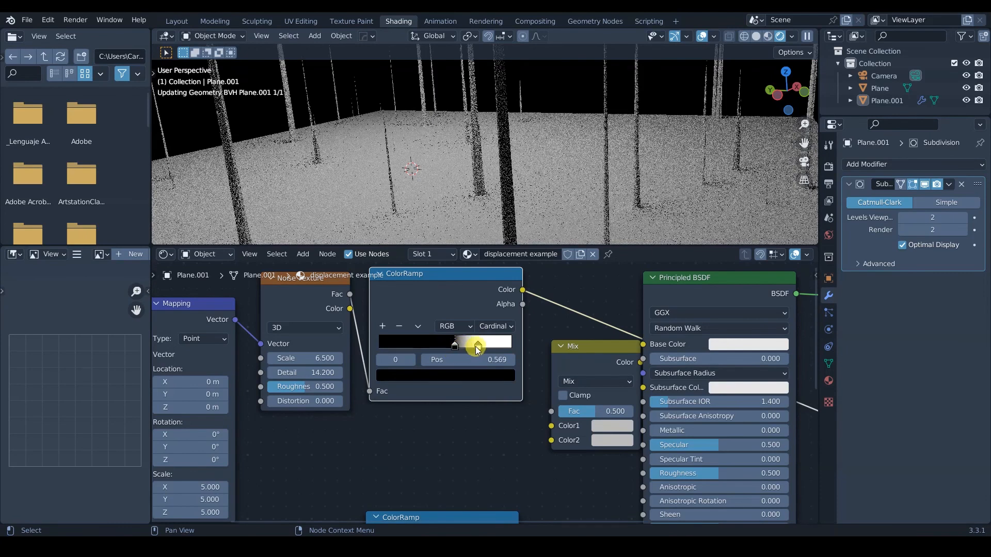
left_click_drag(452, 345, 443, 347)
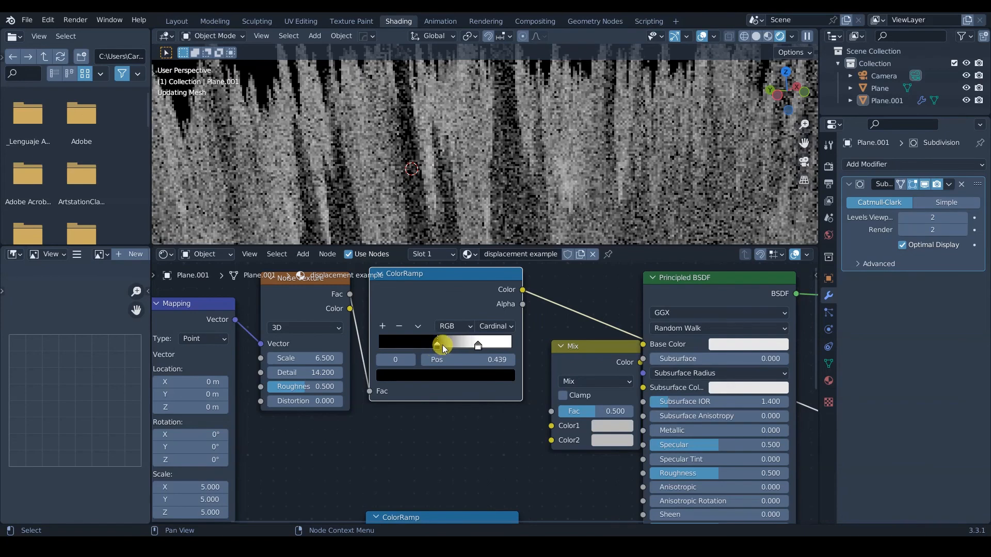
- Try Constant interpolation on the upper ColorRamp and inspect the displaced columns from farther away
left_click(495, 326)
left_click(499, 396)
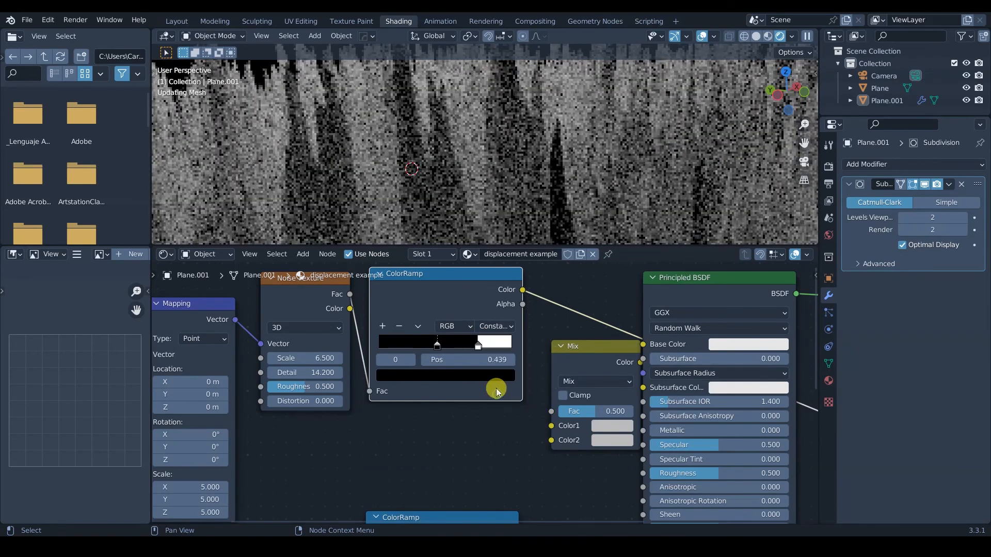
scroll(581, 181, "down", 3)
scroll(569, 175, "up", 1)
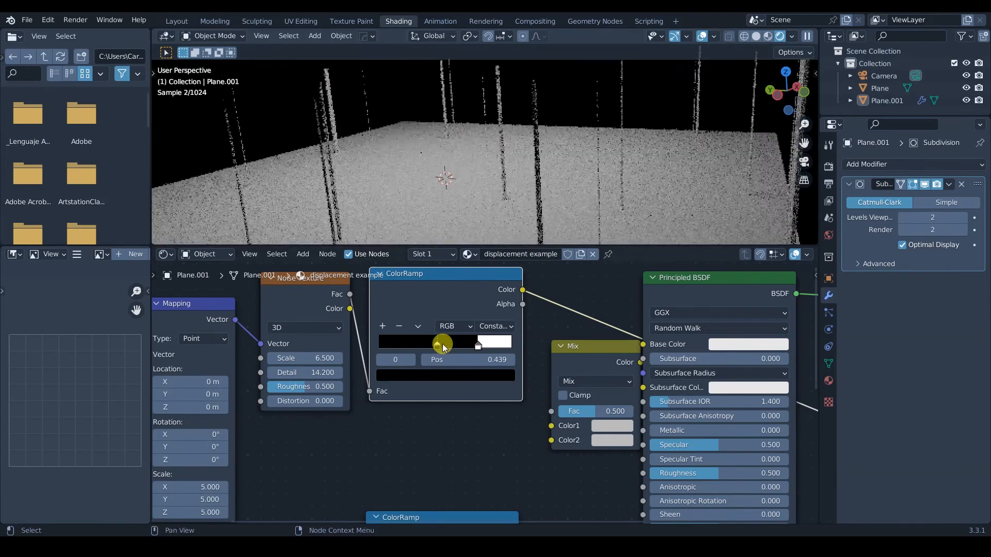
- Set the upper ColorRamp's black stop to 0.031 and white stop to 1.000, then use B-Spline interpolation
left_click_drag(378, 349, 324, 348)
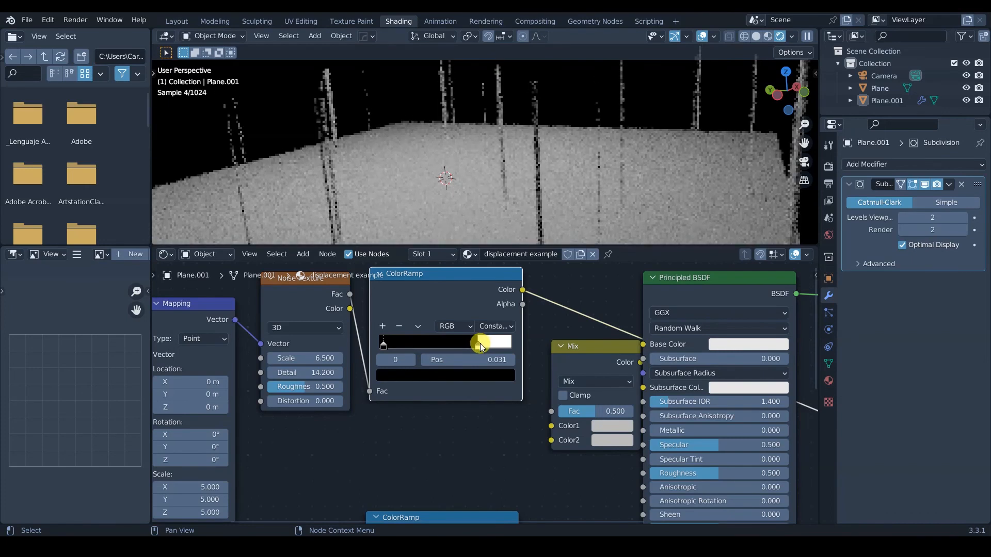
left_click_drag(478, 345, 526, 332)
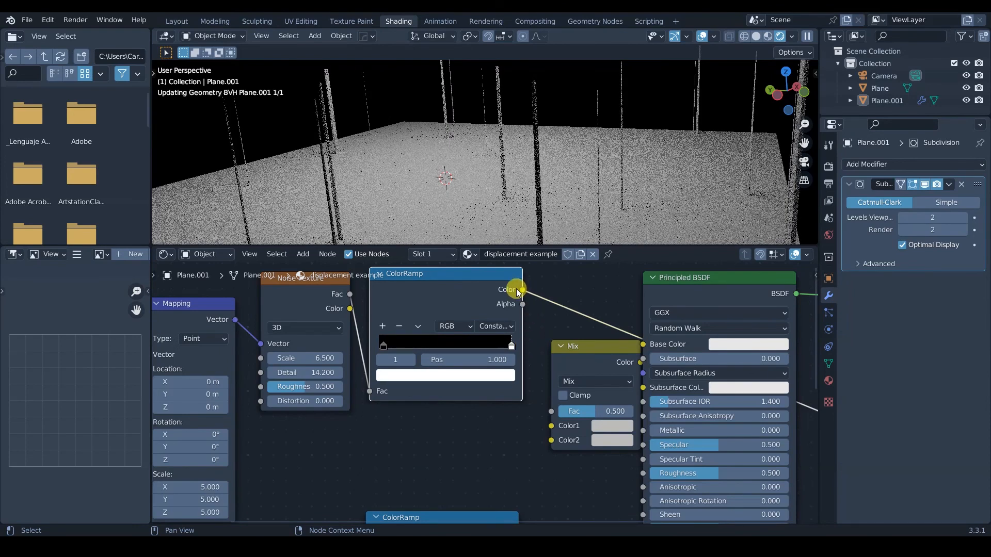
left_click(486, 326)
left_click(493, 382)
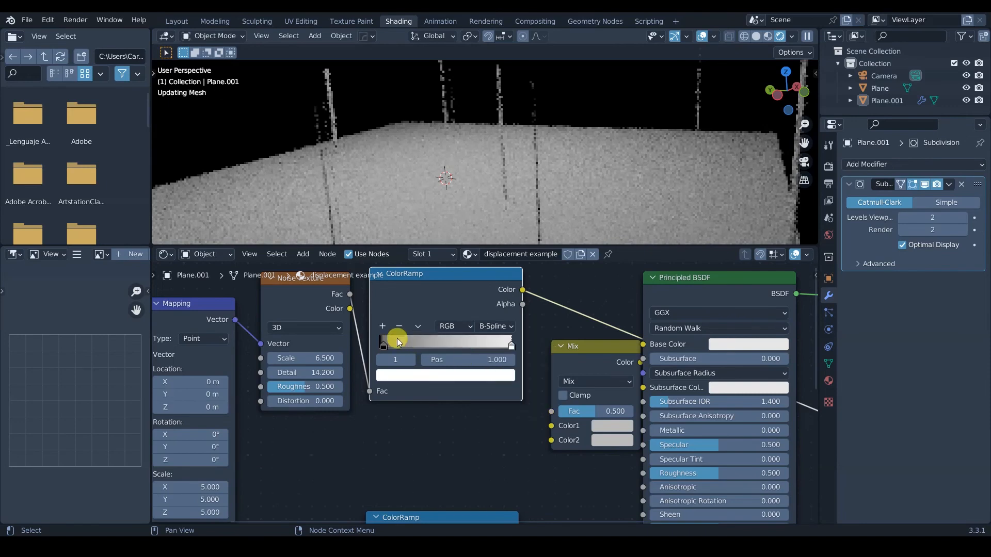
- Move the upper ColorRamp's black stop to 0.702 and its white stop to 0.752
left_click_drag(386, 347, 471, 351)
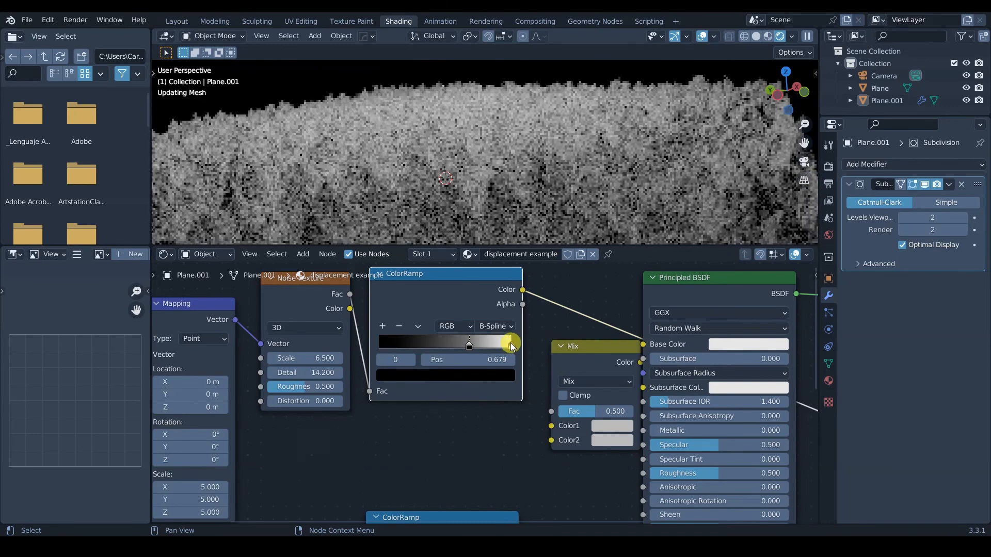
left_click_drag(510, 347, 482, 349)
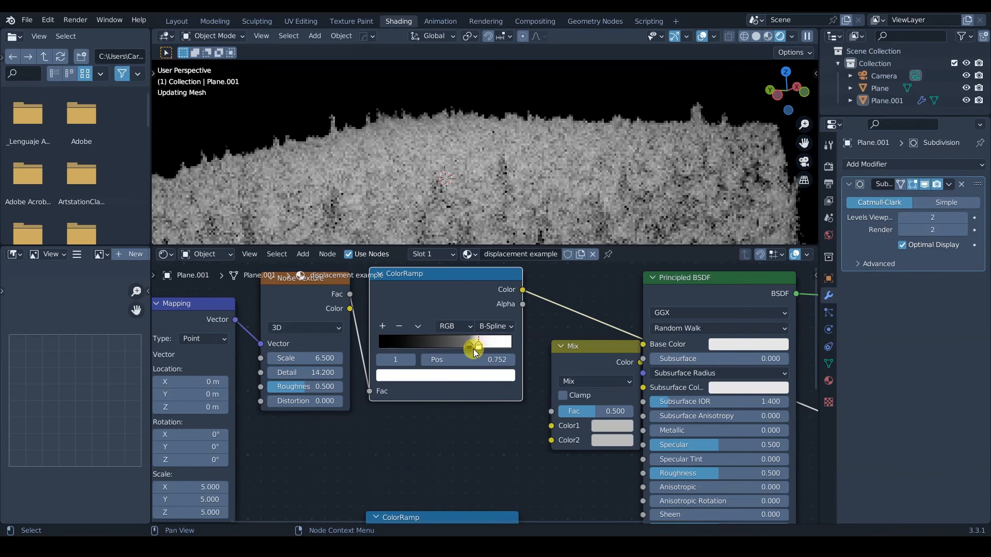
left_click(470, 346)
- Connect the upper and lower ColorRamp Colors to the Mix node's Color1 and Color2, and set its Fac to 1.000
left_click_drag(522, 290, 552, 427)
middle_click_drag(507, 457, 470, 382)
left_click_drag(482, 460, 518, 363)
left_click_drag(548, 333, 608, 330)
middle_click_drag(559, 363, 500, 397)
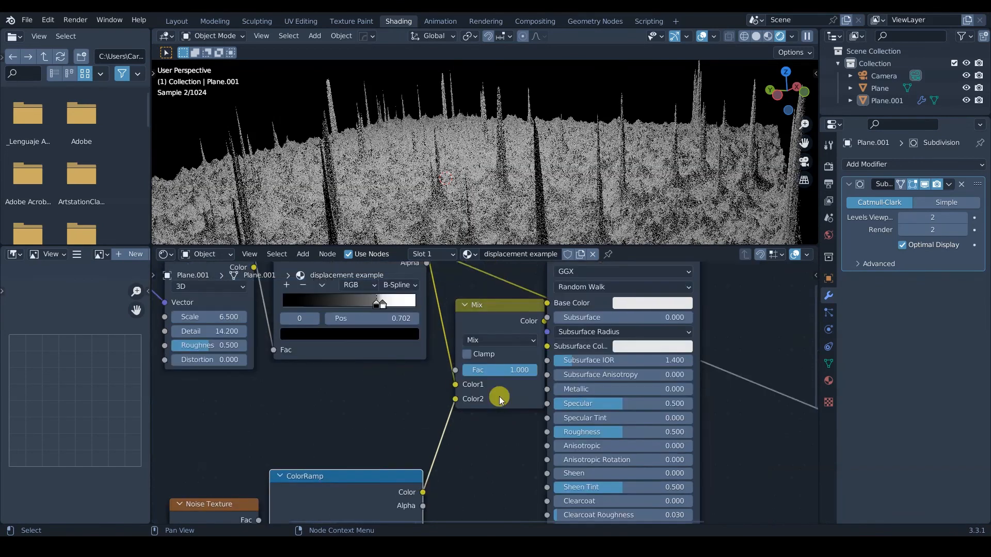
- Connect the Mix node's Color output to the Displacement node's Height input
scroll(499, 396, "down", 3)
left_click_drag(564, 316, 591, 316)
left_click_drag(534, 356, 702, 416)
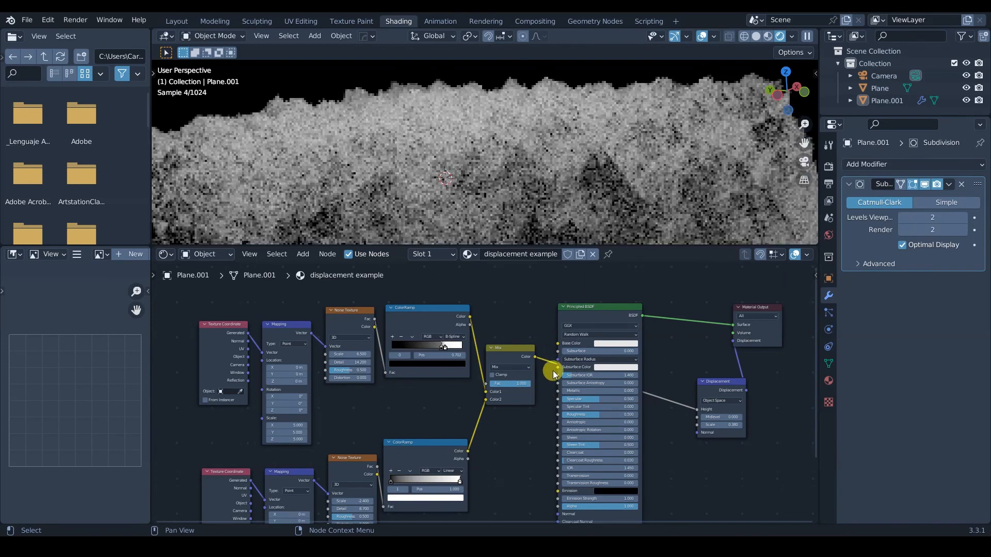
- Try the Overlay blending mode on the Mix node, and use Subtract instead
left_click(518, 367)
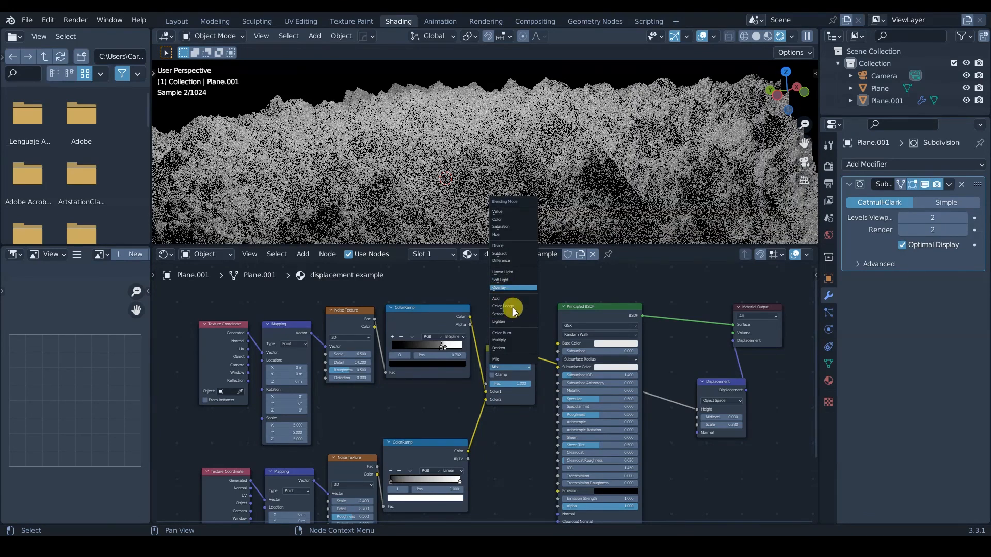
key("Return")
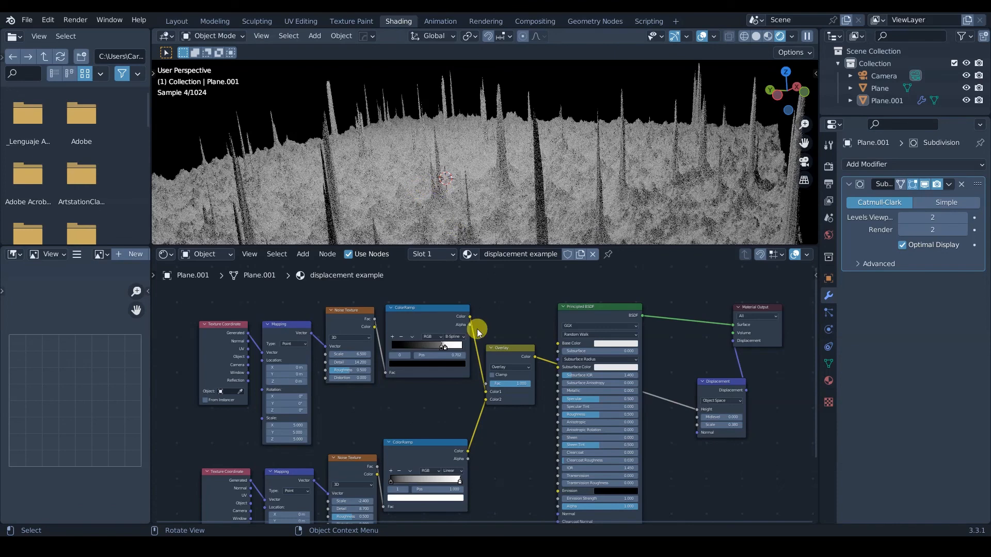
left_click(506, 370)
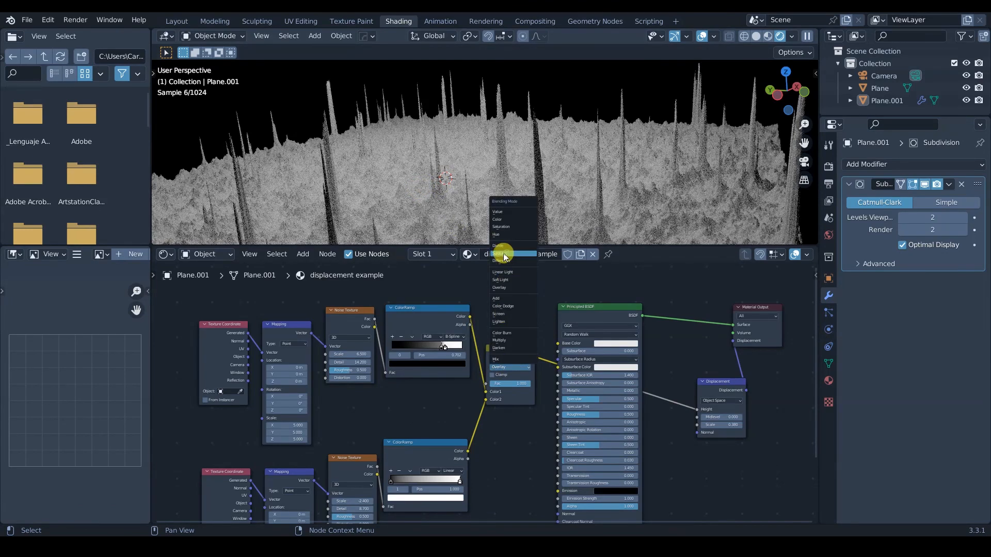
left_click(492, 264)
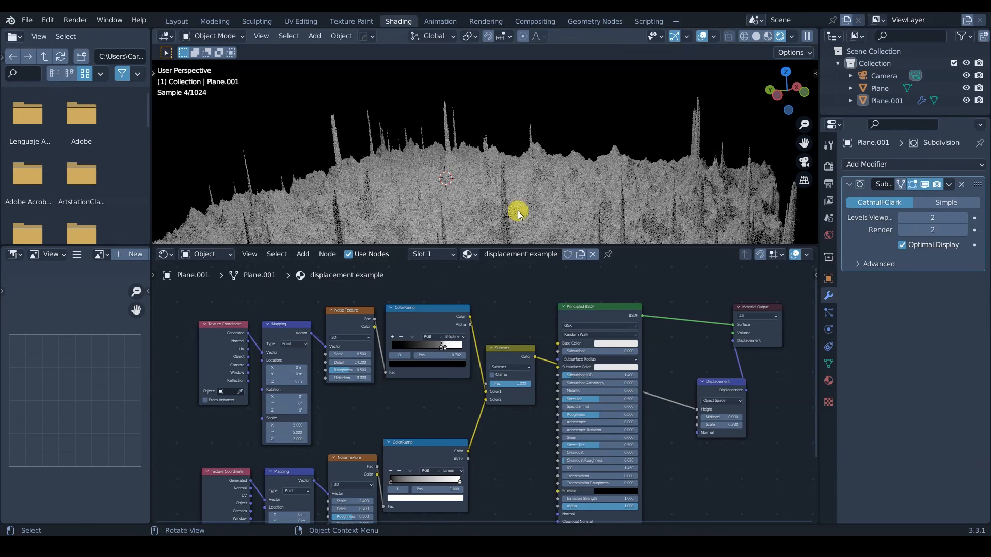
scroll(568, 192, "up", 3)
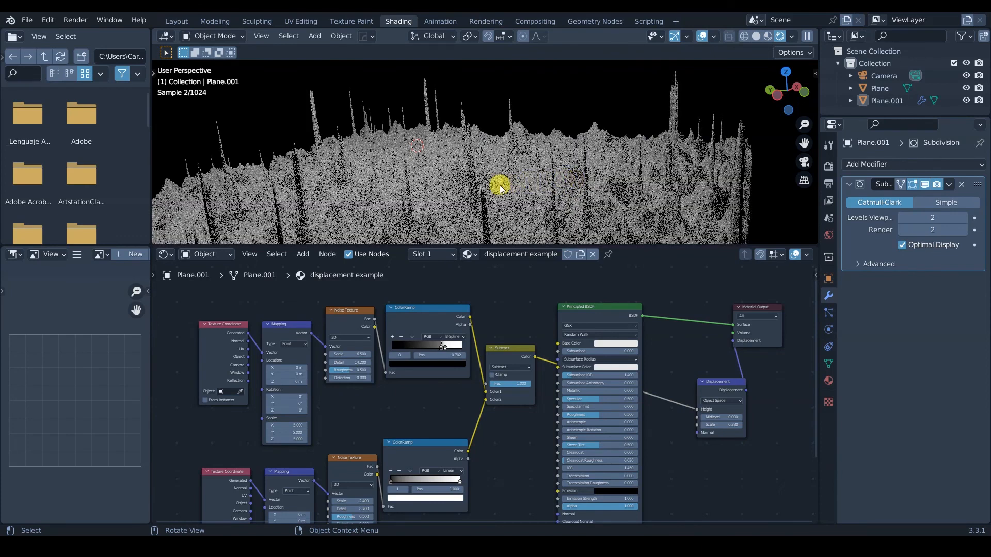
- Switch the viewport to Solid shading and select the displaced plane, with the whole mesh in view
key("z")
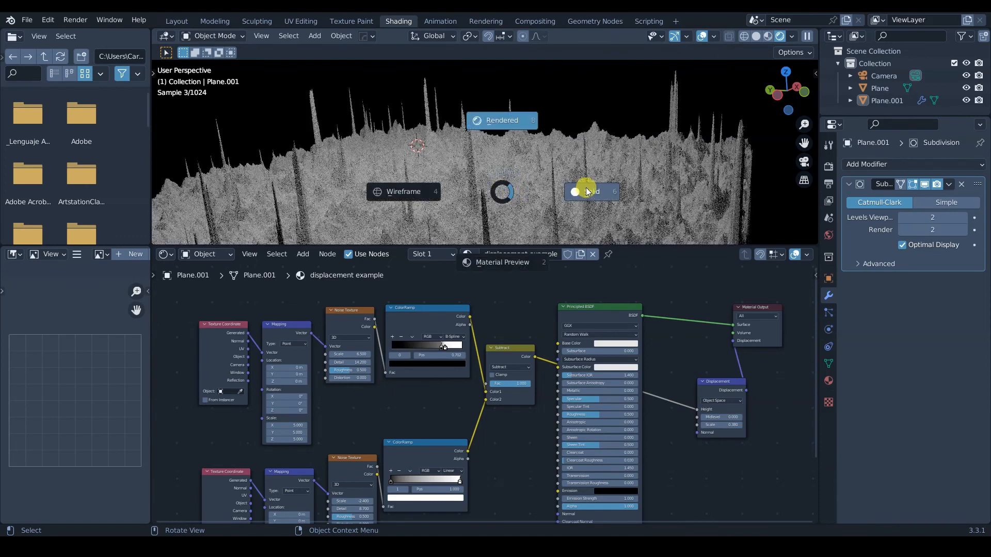
left_click(586, 188)
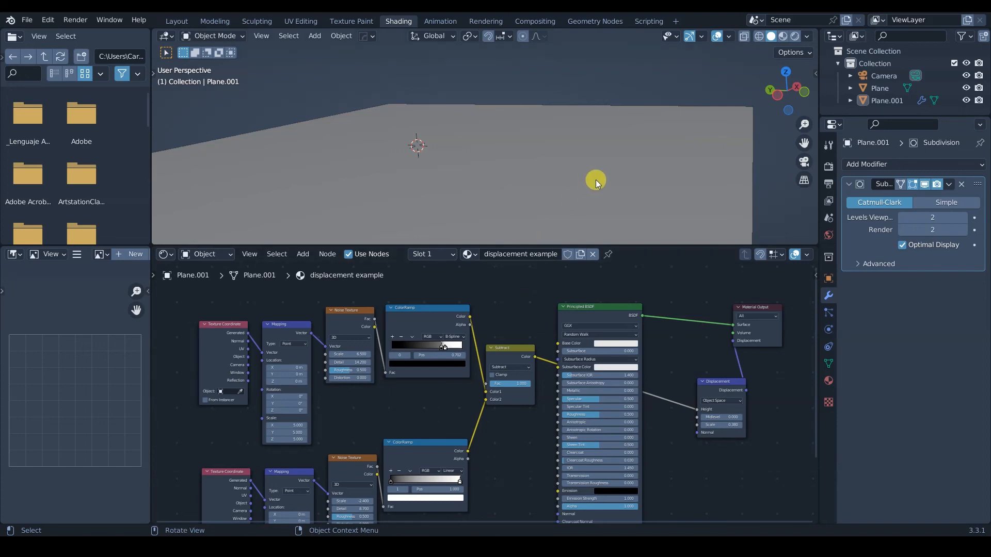
left_click(597, 222)
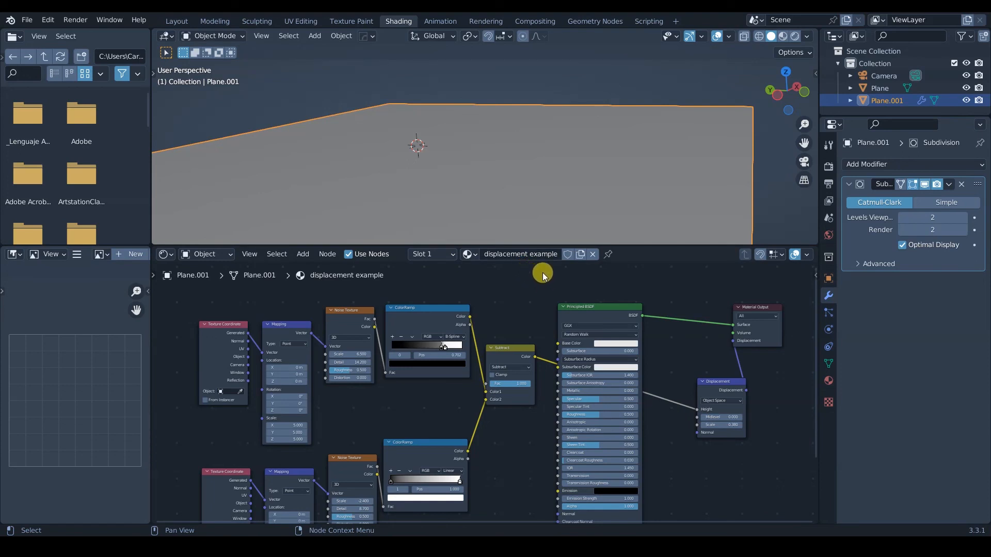
middle_click_drag(482, 184, 506, 189)
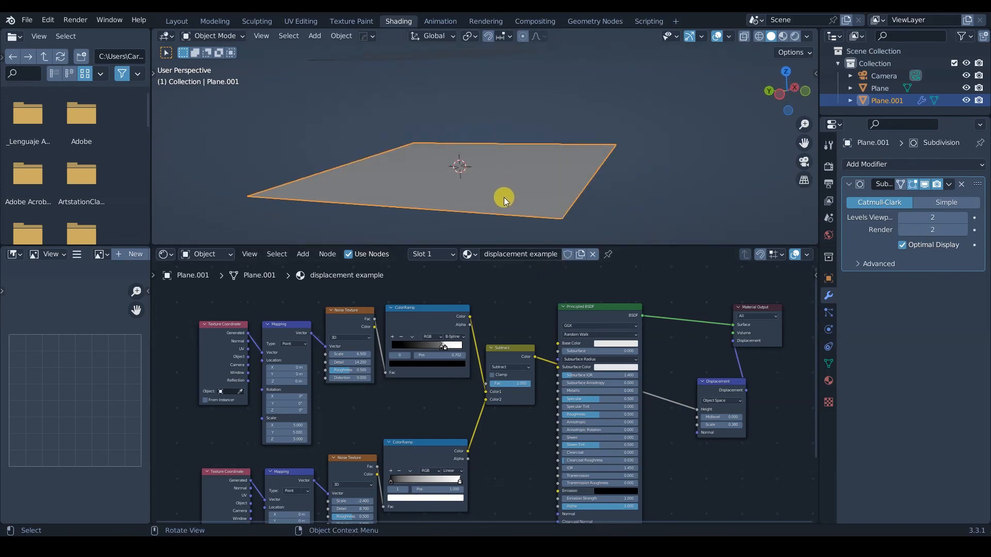